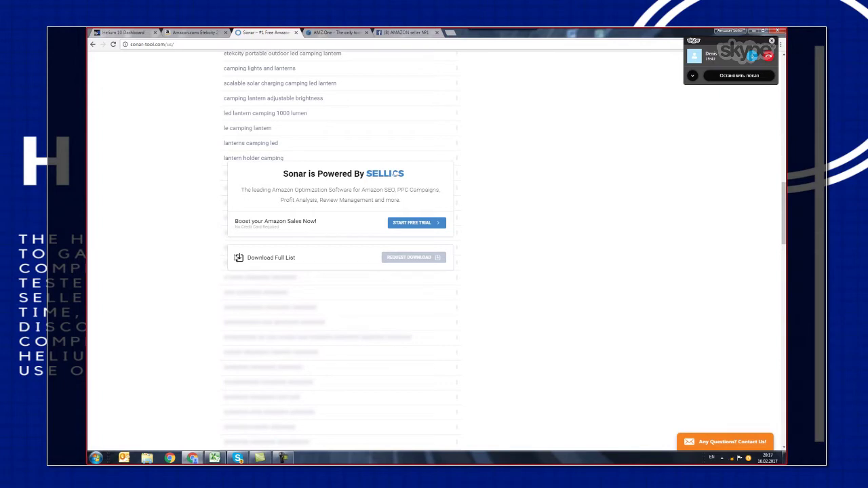
Review the Camping Lantern keyword results and their search volume ratings, and rerun the search on the listed keyword "camping lantern".
{"action": "scroll", "coordinate": [357, 248], "scroll_direction": "up", "scroll_amount": 10}
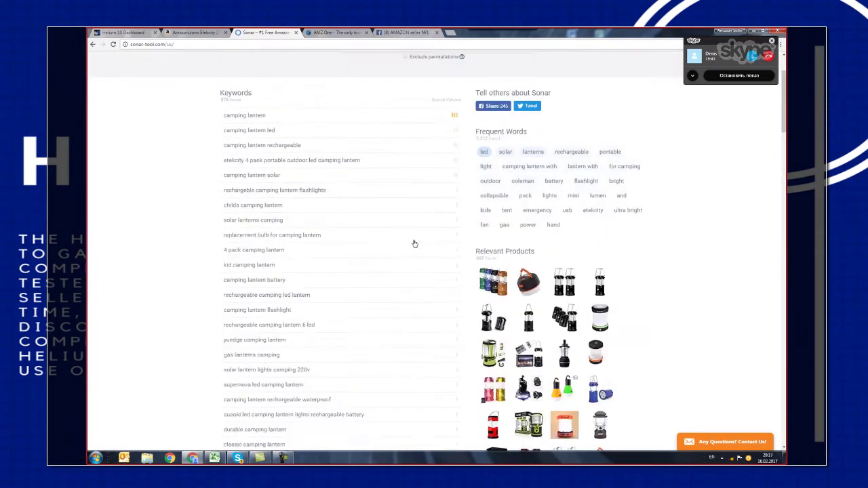
{"action": "scroll", "coordinate": [415, 243], "scroll_direction": "up", "scroll_amount": 2}
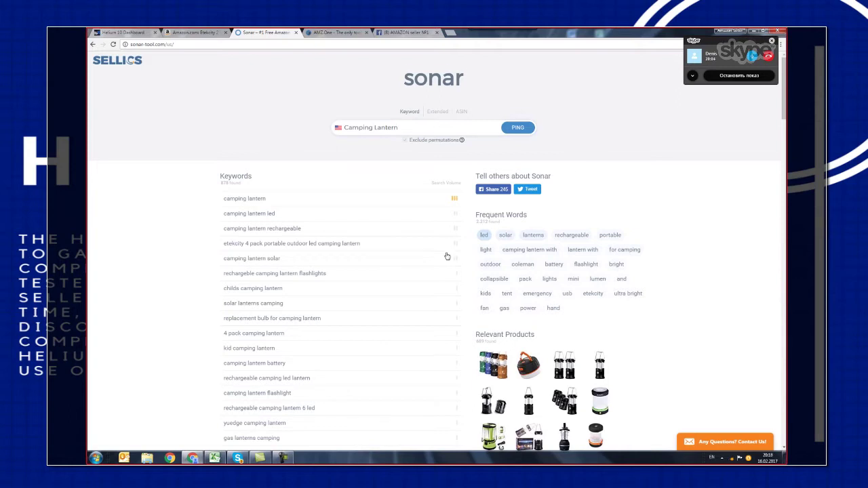
{"action": "scroll", "coordinate": [293, 159], "scroll_direction": "down", "scroll_amount": 1}
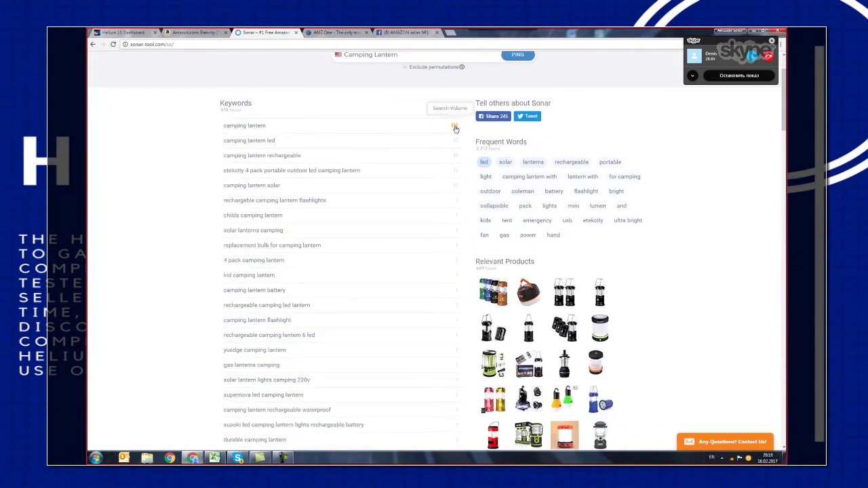
{"action": "scroll", "coordinate": [460, 169], "scroll_direction": "down", "scroll_amount": 4}
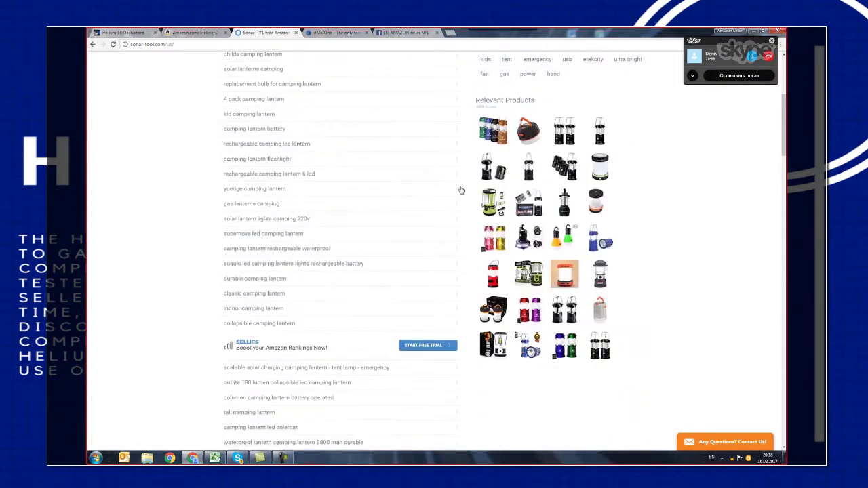
{"action": "scroll", "coordinate": [453, 339], "scroll_direction": "down", "scroll_amount": 4}
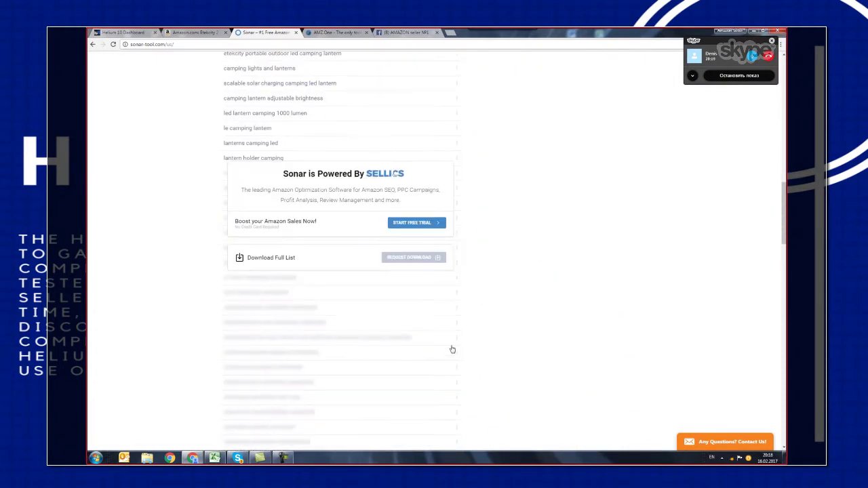
{"action": "scroll", "coordinate": [300, 171], "scroll_direction": "up", "scroll_amount": 12}
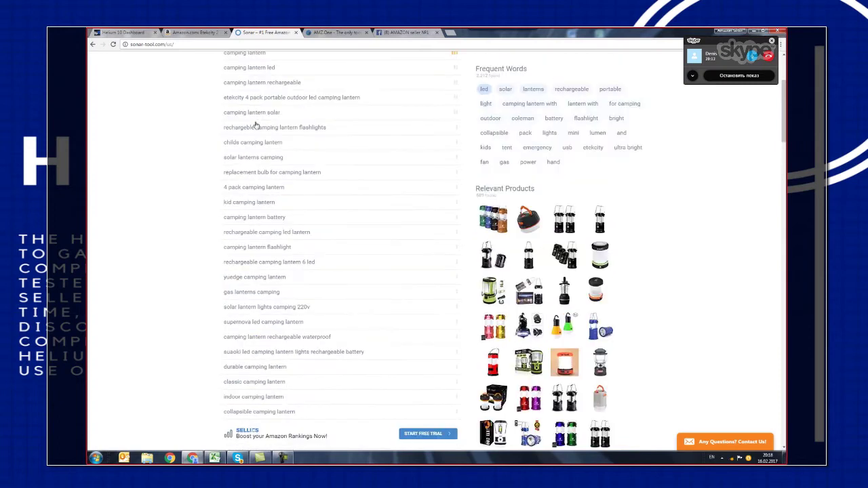
{"action": "scroll", "coordinate": [237, 156], "scroll_direction": "up", "scroll_amount": 1}
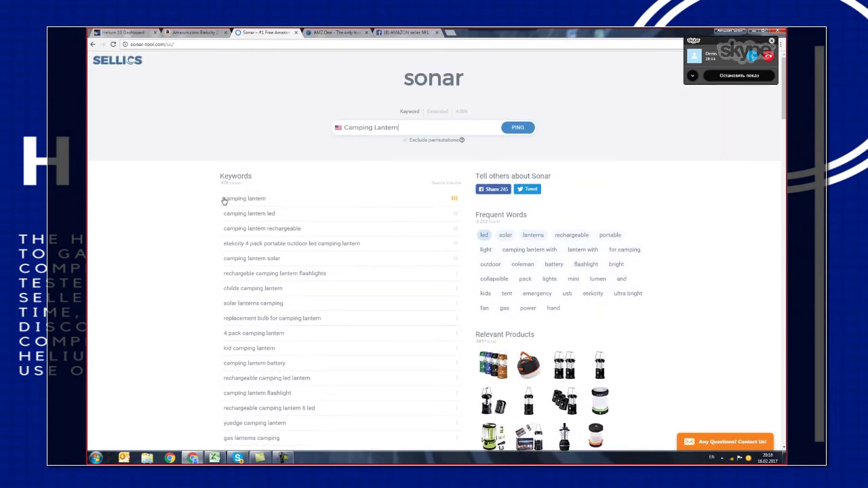
{"action": "left_click", "coordinate": [231, 198]}
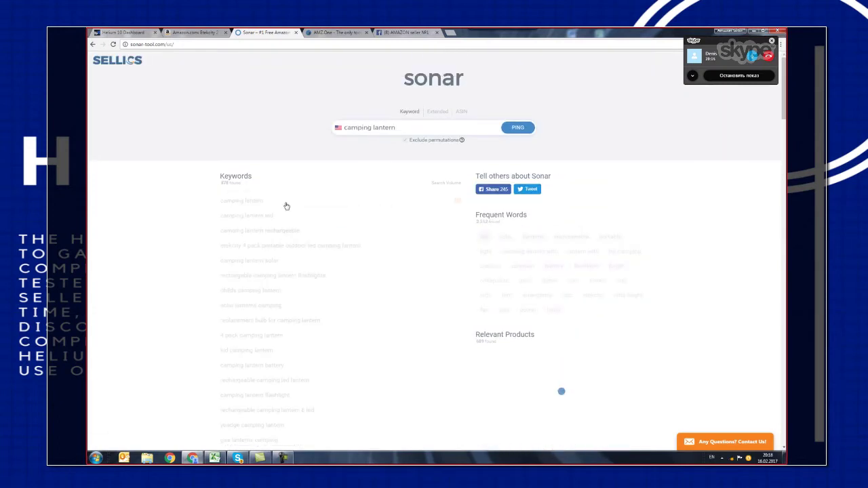
Request and download the full camping lantern keyword list, and open the downloaded file in Excel.
{"action": "scroll", "coordinate": [383, 233], "scroll_direction": "down", "scroll_amount": 1}
{"action": "scroll", "coordinate": [266, 196], "scroll_direction": "down", "scroll_amount": 2}
{"action": "scroll", "coordinate": [333, 295], "scroll_direction": "up", "scroll_amount": 1}
{"action": "scroll", "coordinate": [365, 311], "scroll_direction": "down", "scroll_amount": 3}
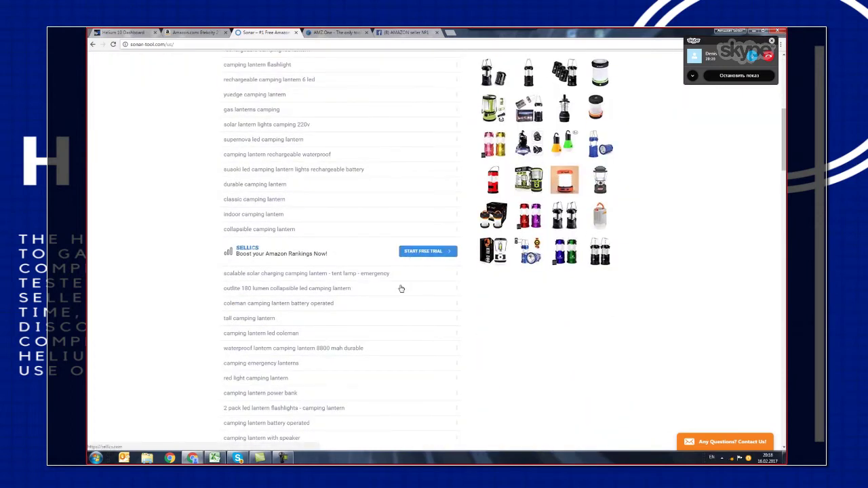
{"action": "scroll", "coordinate": [402, 291], "scroll_direction": "down", "scroll_amount": 3}
{"action": "scroll", "coordinate": [403, 291], "scroll_direction": "down", "scroll_amount": 2}
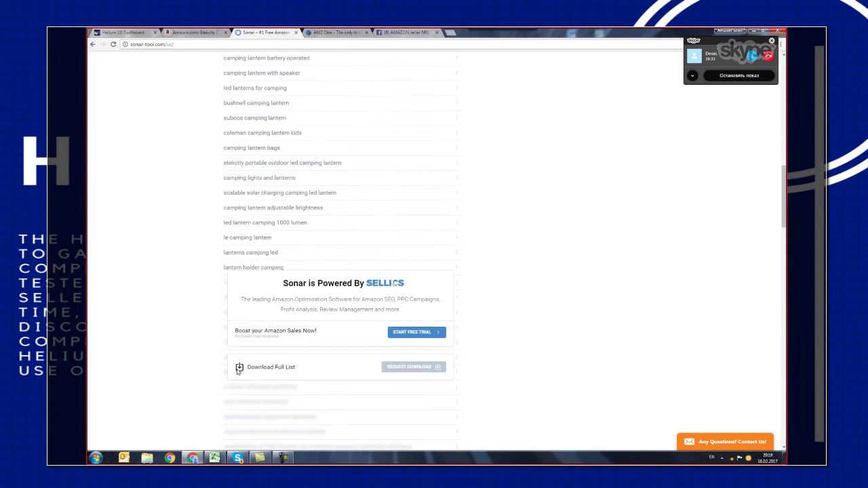
{"action": "scroll", "coordinate": [452, 355], "scroll_direction": "down", "scroll_amount": 2}
{"action": "left_click", "coordinate": [439, 187]}
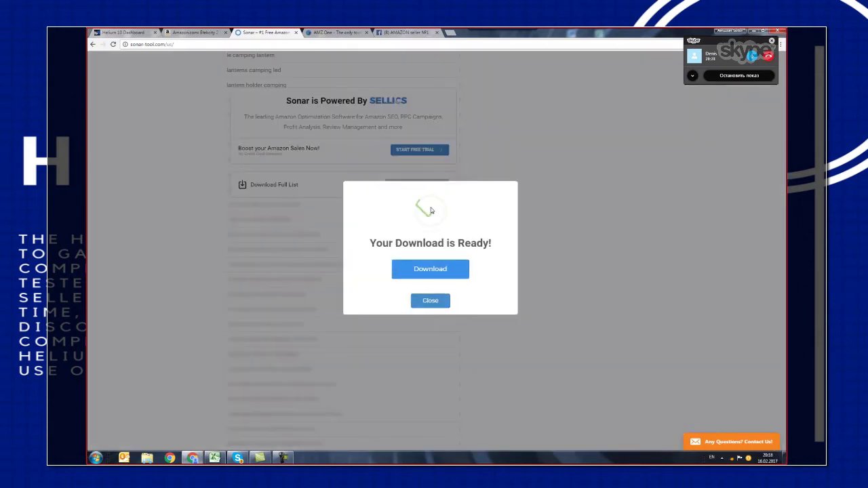
{"action": "left_click", "coordinate": [423, 269]}
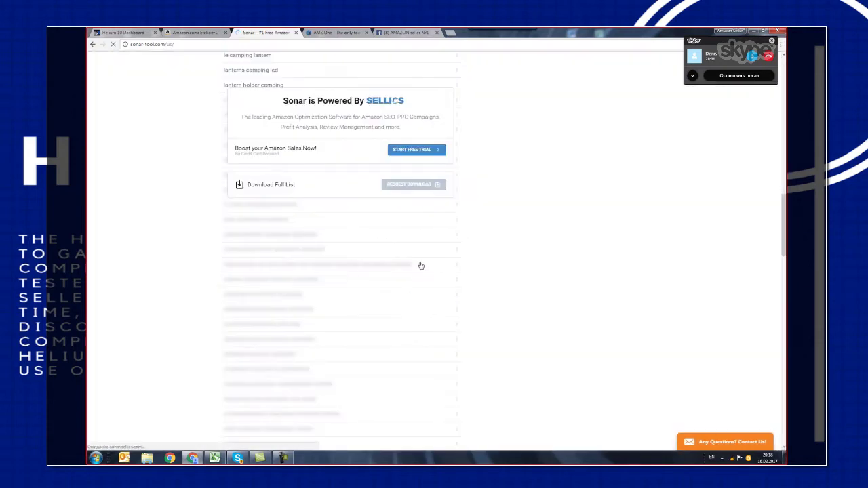
{"action": "left_click", "coordinate": [125, 442]}
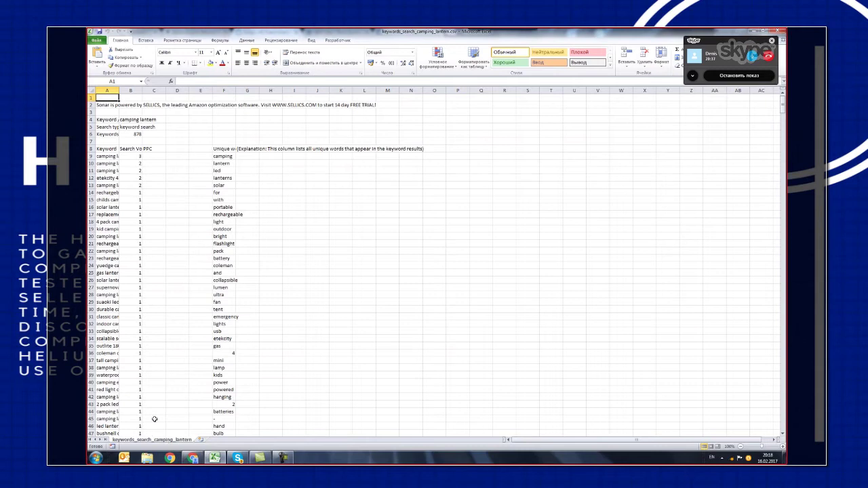
Widen column A to fit the full keyword phrases and look through the exported keyword list.
{"action": "left_click_drag", "start_coordinate": [119, 91], "coordinate": [324, 96]}
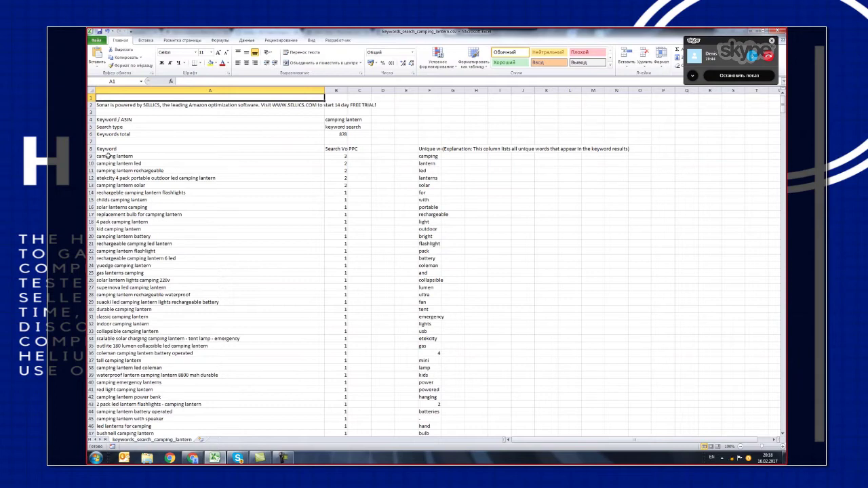
{"action": "left_click_drag", "start_coordinate": [107, 156], "coordinate": [119, 234]}
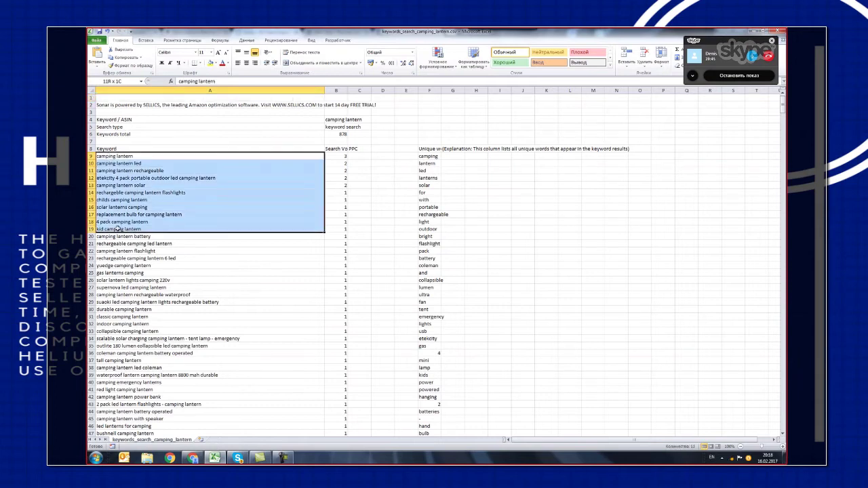
{"action": "left_click", "coordinate": [239, 236]}
{"action": "scroll", "coordinate": [260, 293], "scroll_direction": "down", "scroll_amount": 8}
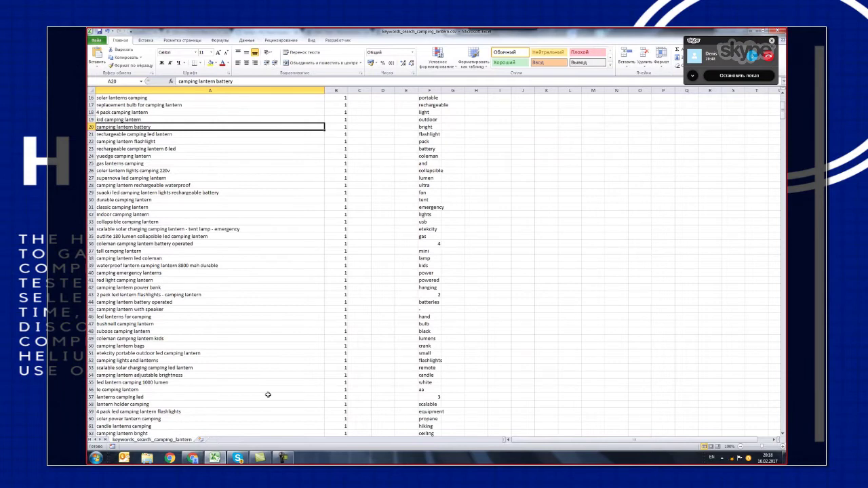
{"action": "scroll", "coordinate": [275, 336], "scroll_direction": "down", "scroll_amount": 3}
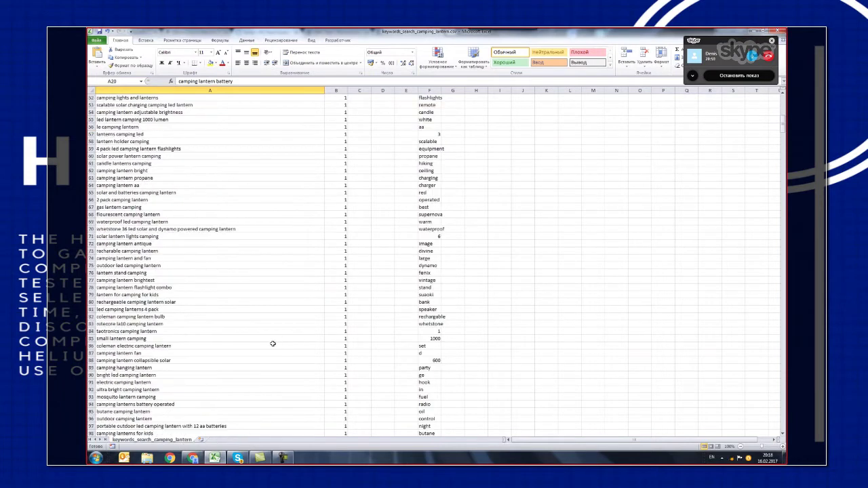
{"action": "scroll", "coordinate": [265, 316], "scroll_direction": "up", "scroll_amount": 8}
Switch to AMZ.One in the browser, generate keyword suggestions for "Camping Lantern" and export them all to CSV.
{"action": "left_click", "coordinate": [194, 458]}
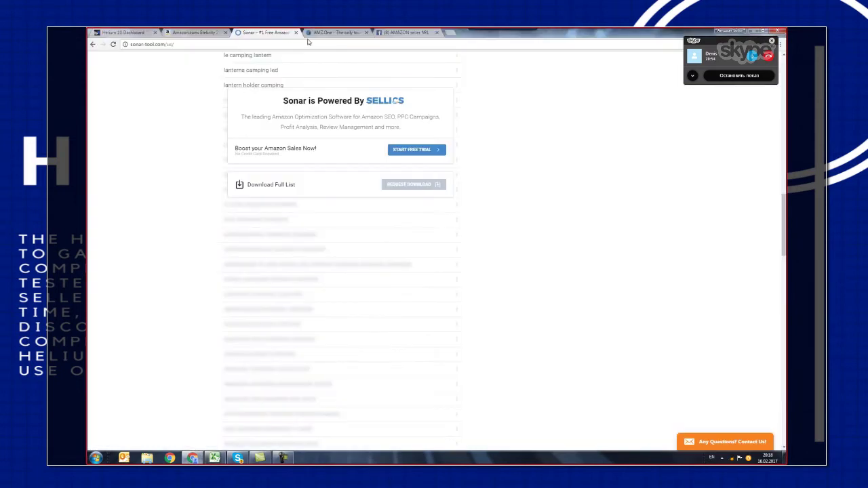
{"action": "left_click", "coordinate": [335, 32]}
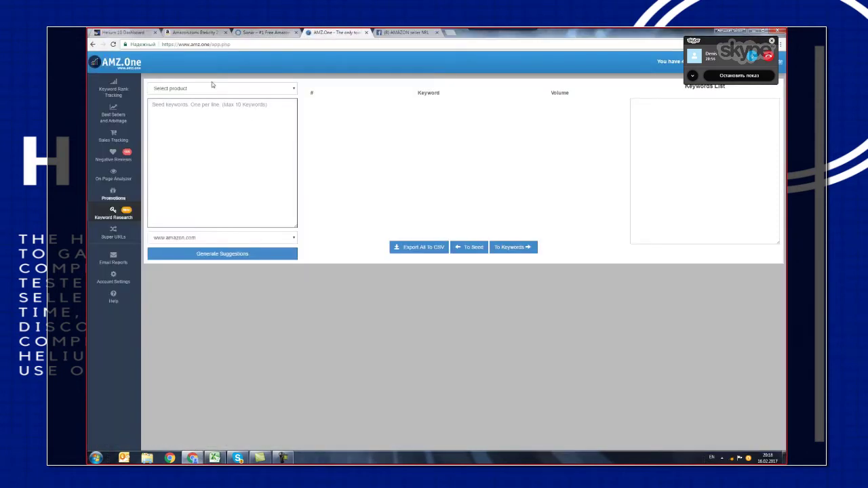
{"action": "type", "text": "Camping Lantern"}
{"action": "left_click", "coordinate": [212, 253]}
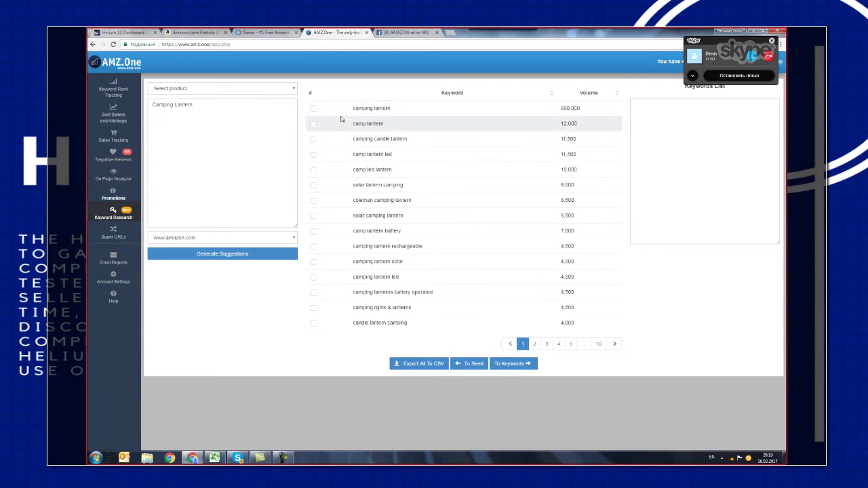
{"action": "left_click", "coordinate": [421, 364]}
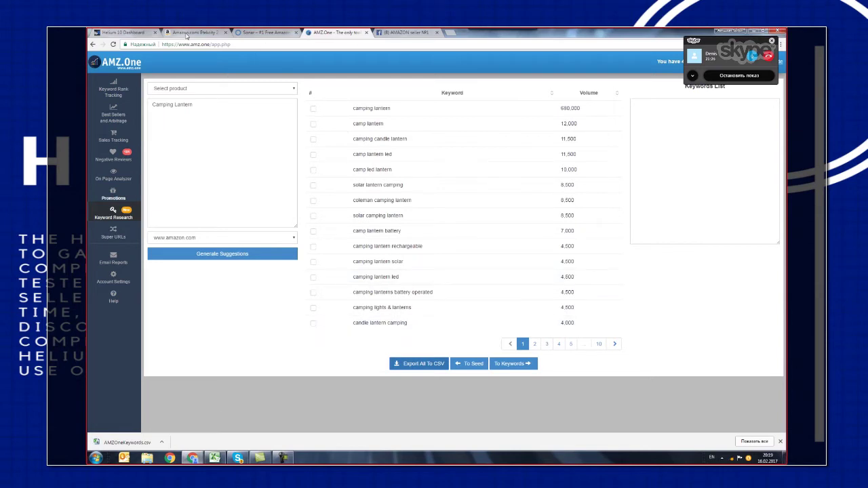
Switch to the Amazon page, enter "Camping Lantern" as the search and run the suggested search "camping lantern stand".
{"action": "left_click", "coordinate": [187, 34]}
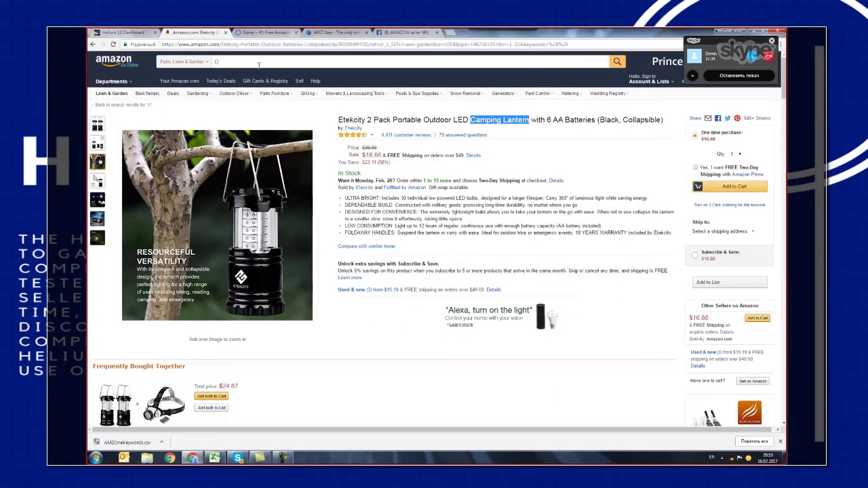
{"action": "left_click", "coordinate": [233, 62]}
{"action": "type", "text": "Camping Lantern"}
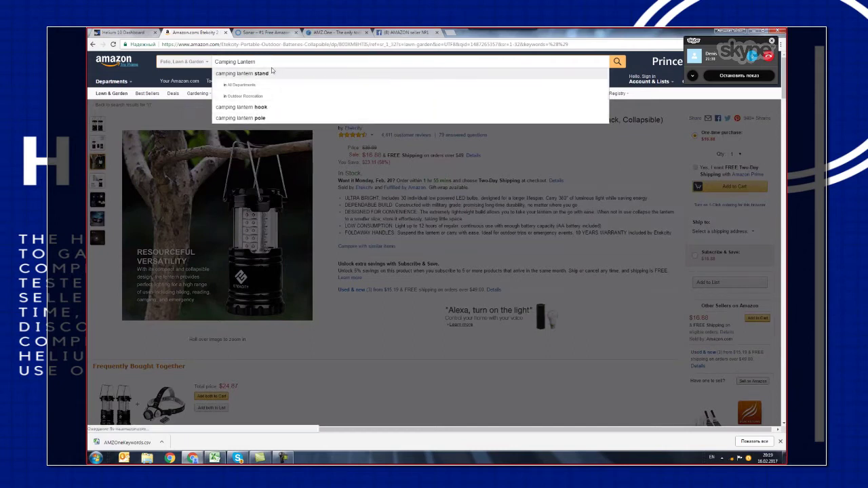
{"action": "left_click", "coordinate": [273, 71]}
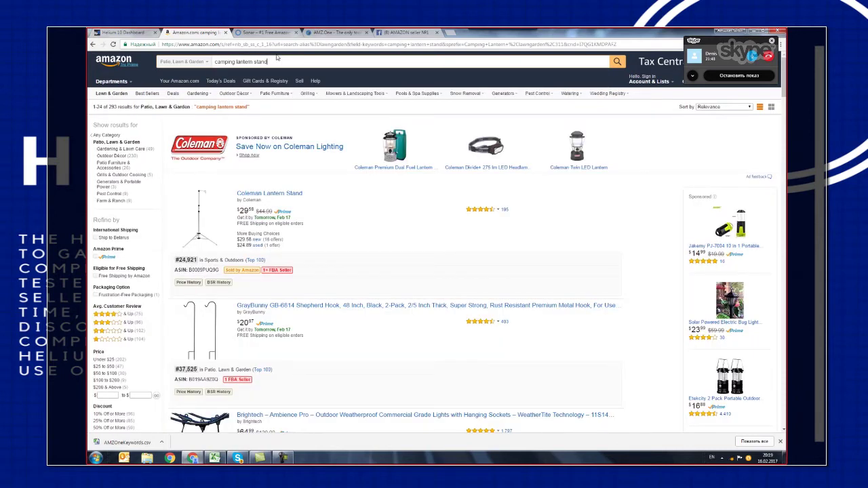
Remove "stand" from the Amazon search query and try other endings after "camping lantern" to check the autocomplete suggestions.
{"action": "key", "text": "BackSpace"}
{"action": "key", "text": "BackSpace"}
{"action": "key", "text": "BackSpace"}
{"action": "type", "text": "ol"}
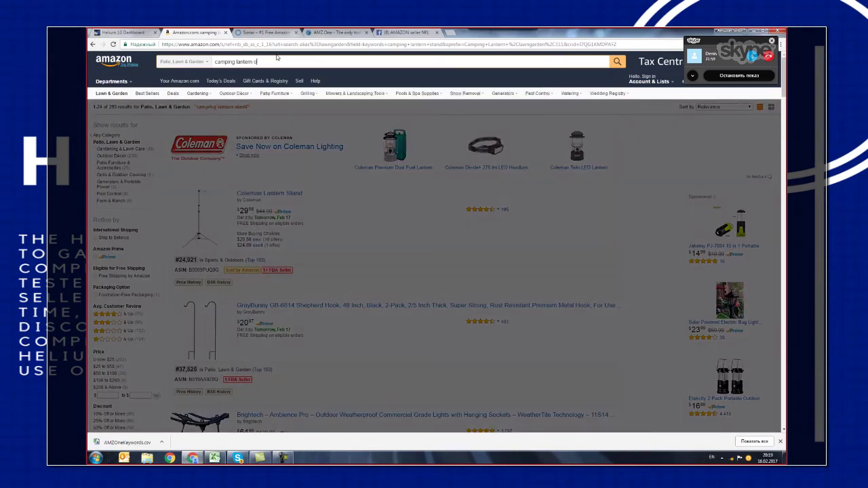
{"action": "type", "text": "ed"}
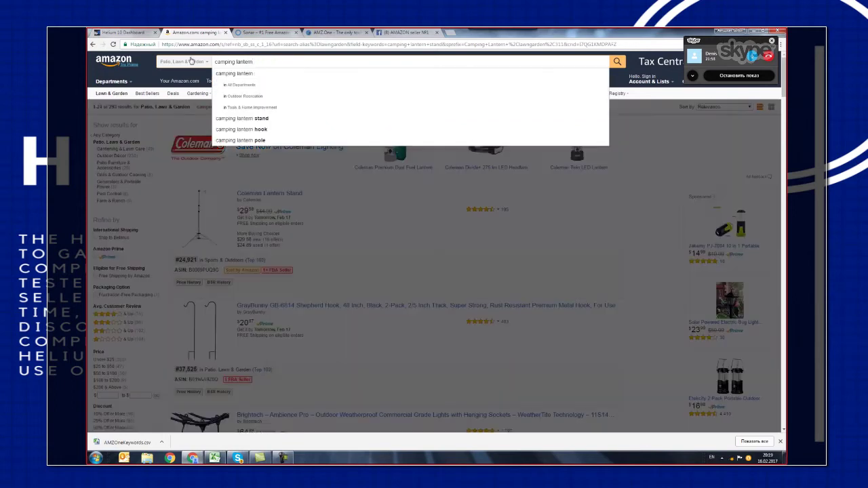
Return to the Amazon home page and enter "Camping Lantern" in the all-departments search to view its suggestions.
{"action": "left_click", "coordinate": [117, 62]}
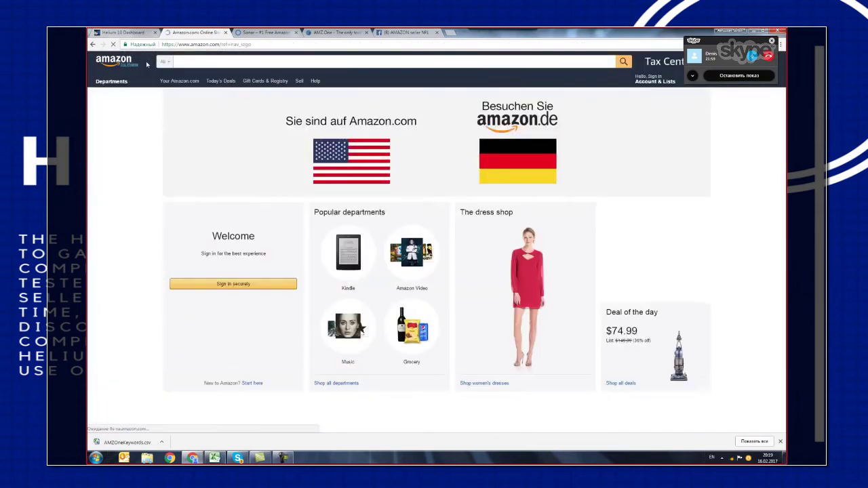
{"action": "left_click", "coordinate": [198, 61]}
{"action": "type", "text": "Camping Lantern"}
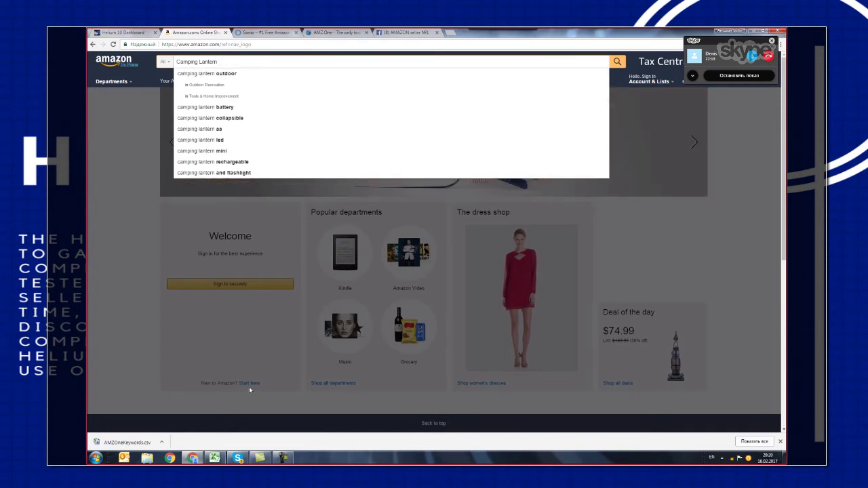
Switch to the Sonar keyword file in Excel and copy all keywords in column A from A9 to A886.
{"action": "left_click", "coordinate": [215, 458]}
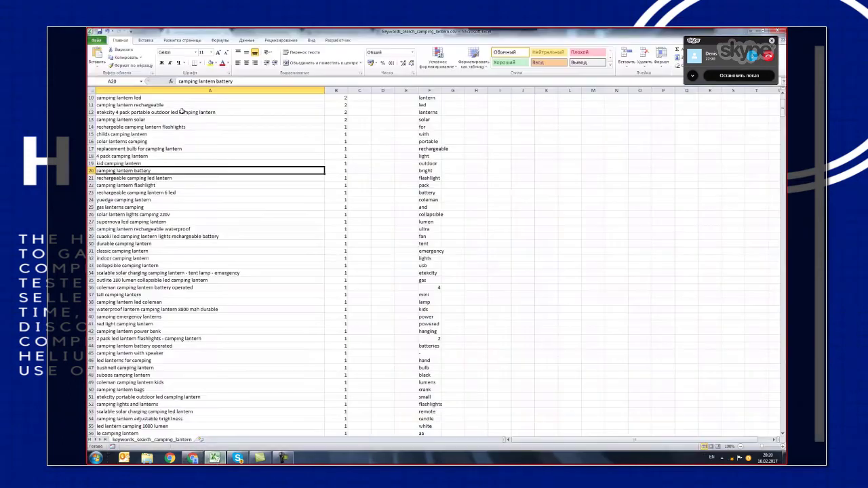
{"action": "key", "text": "Down"}
{"action": "key", "text": "Down"}
{"action": "key", "text": "Down"}
{"action": "key", "text": "Down"}
{"action": "key", "text": "Down"}
{"action": "key", "text": "Down"}
{"action": "key", "text": "Down"}
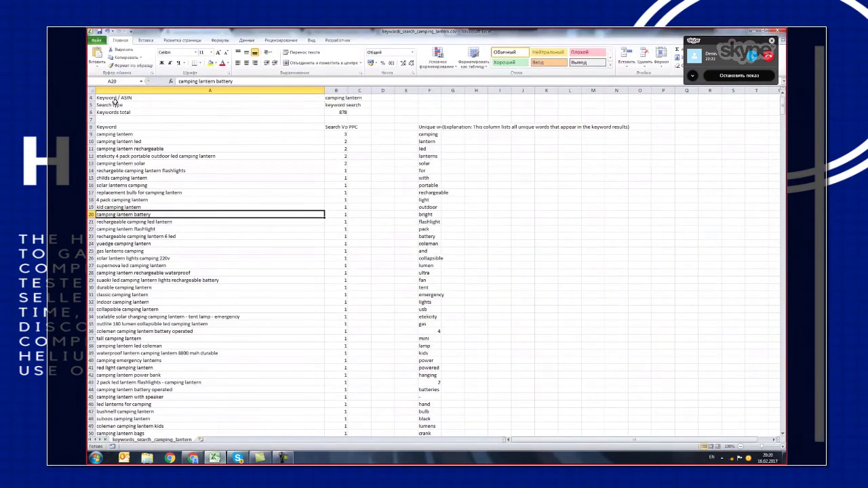
{"action": "scroll", "coordinate": [135, 131], "scroll_direction": "up", "scroll_amount": 1}
{"action": "left_click_drag", "start_coordinate": [117, 157], "coordinate": [154, 426]}
{"action": "right_click", "coordinate": [168, 274]}
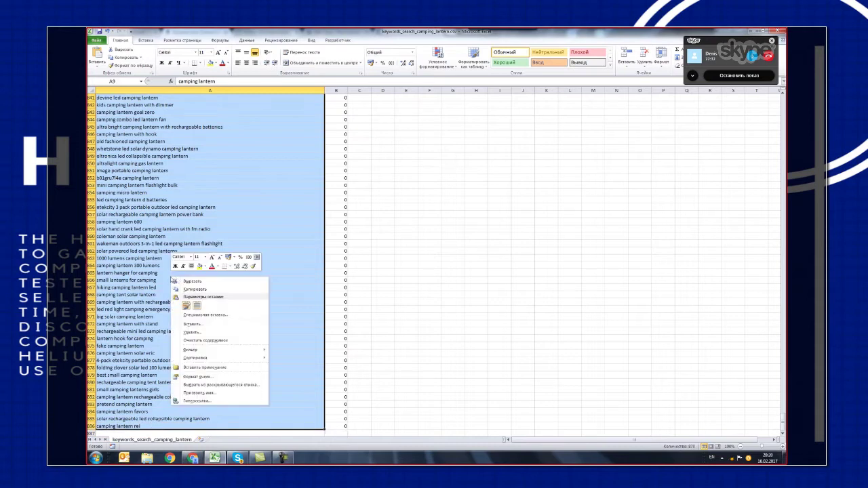
{"action": "left_click", "coordinate": [207, 290]}
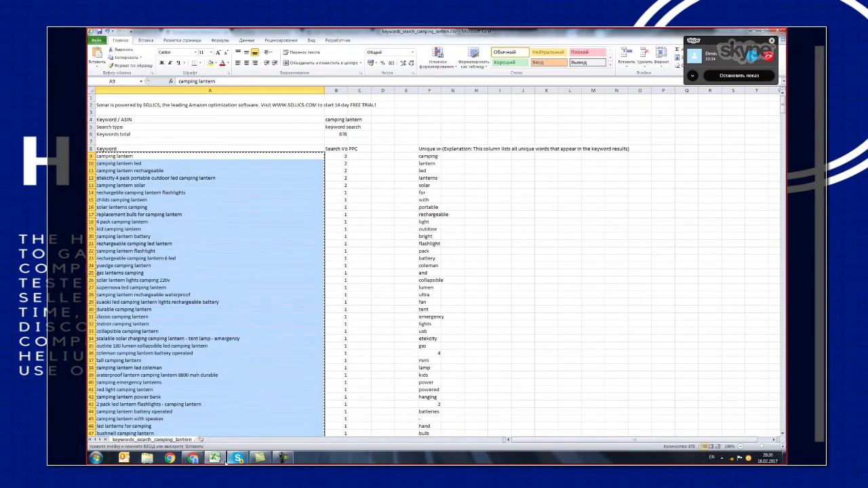
Create a new blank Excel workbook for collecting the keywords.
{"action": "left_click", "coordinate": [90, 31]}
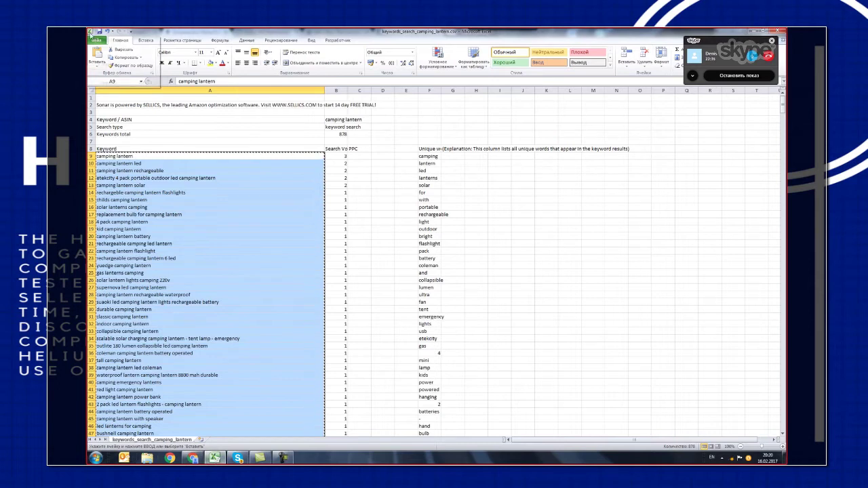
{"action": "left_click", "coordinate": [226, 117]}
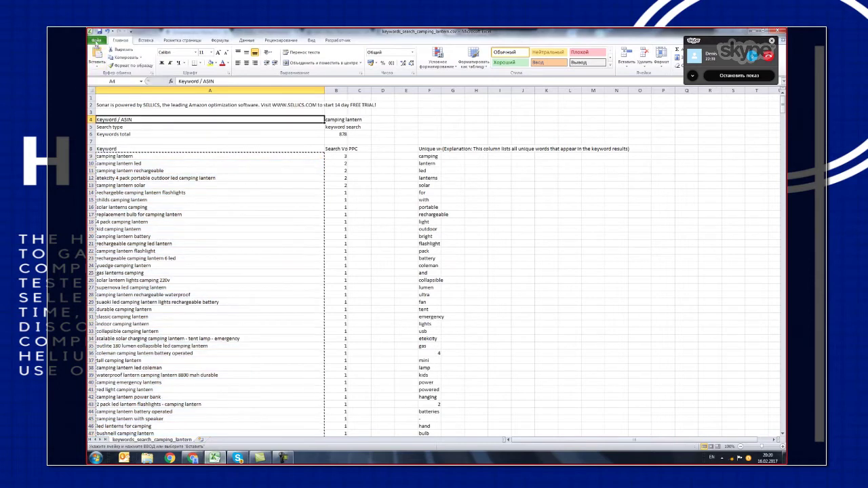
{"action": "left_click", "coordinate": [96, 40]}
{"action": "left_click", "coordinate": [112, 123]}
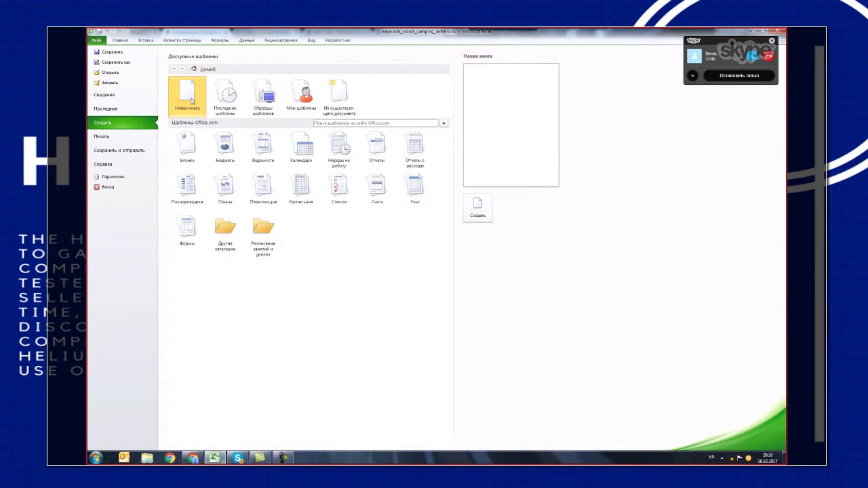
{"action": "double_click", "coordinate": [197, 104]}
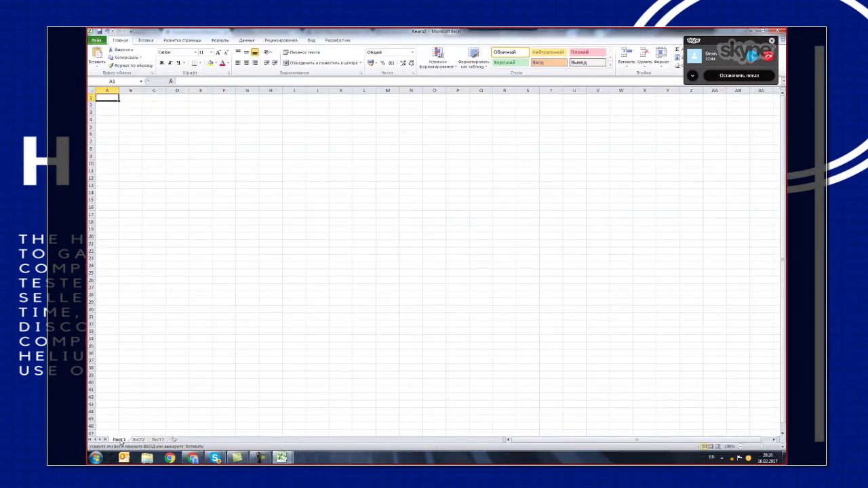
Rename the first sheet of the new workbook as "Сонар".
{"action": "right_click", "coordinate": [120, 441]}
{"action": "left_click", "coordinate": [155, 377]}
{"action": "key", "text": "alt+shift"}
{"action": "type", "text": "Сона"}
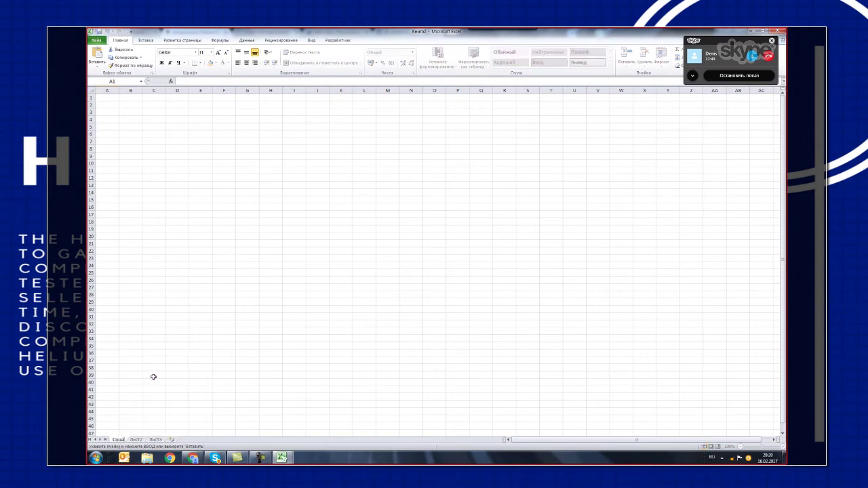
{"action": "type", "text": "р"}
Paste the copied Sonar keywords into the "Сонар" sheet starting at A1.
{"action": "left_click", "coordinate": [91, 90]}
{"action": "key", "text": "ctrl+v"}
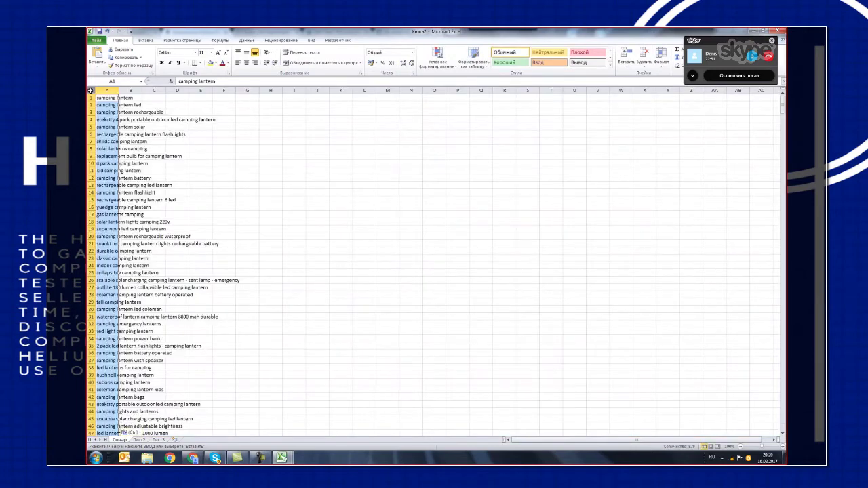
{"action": "left_click", "coordinate": [224, 156]}
{"action": "left_click_drag", "start_coordinate": [120, 90], "coordinate": [120, 90]}
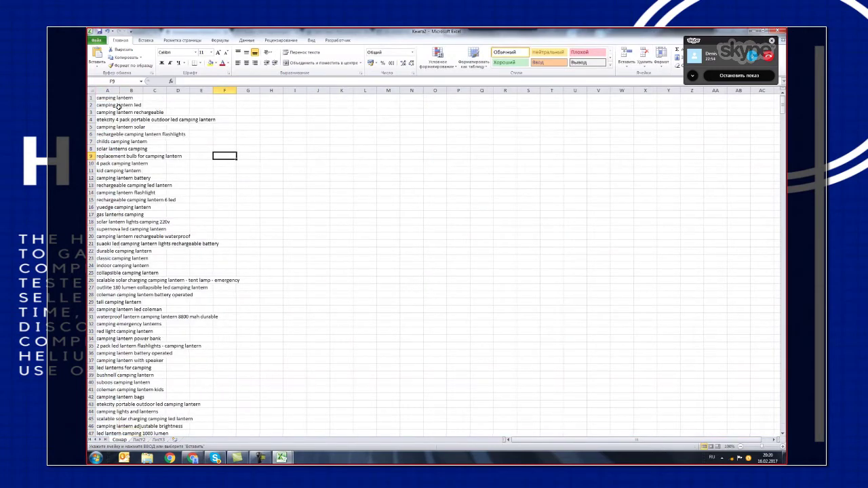
Switch to the Amazon browser window, open the downloaded AMZOneKeywords.csv in Excel and copy the entire sheet.
{"action": "left_click", "coordinate": [200, 460]}
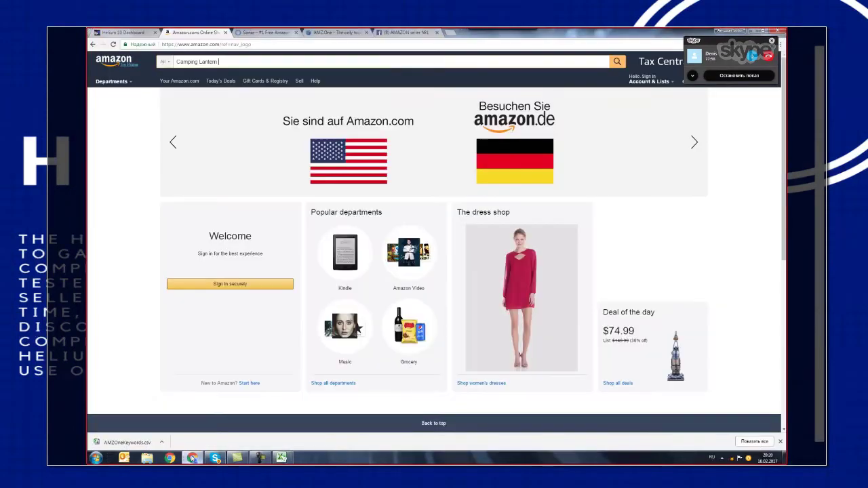
{"action": "left_click", "coordinate": [170, 458]}
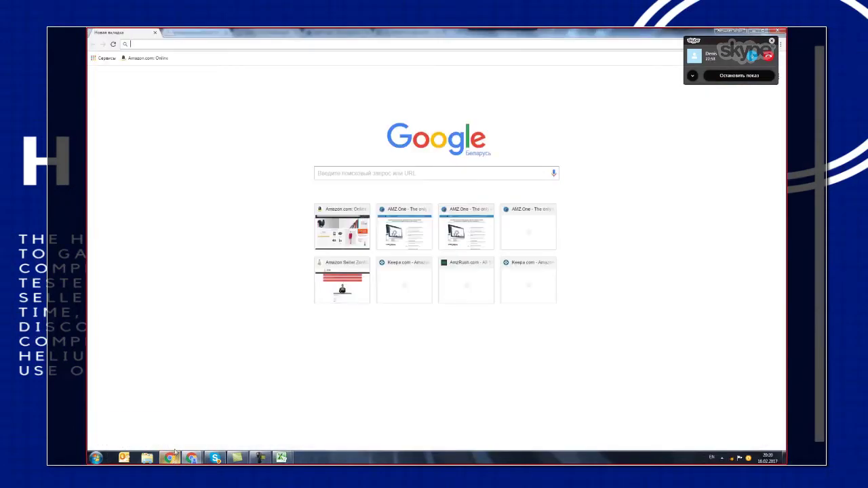
{"action": "left_click", "coordinate": [155, 34]}
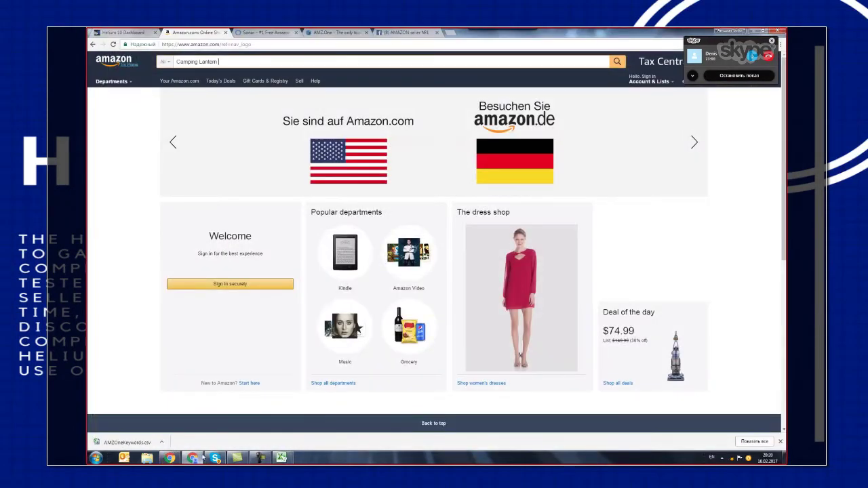
{"action": "left_click", "coordinate": [193, 459]}
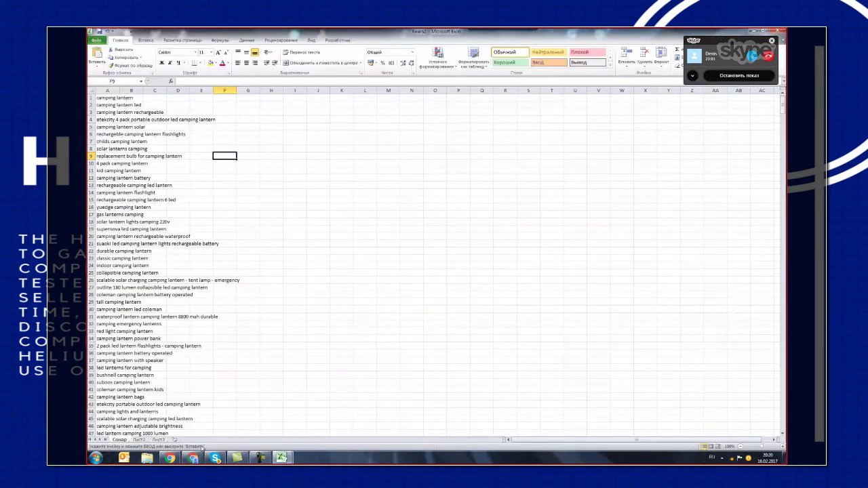
{"action": "left_click", "coordinate": [201, 310]}
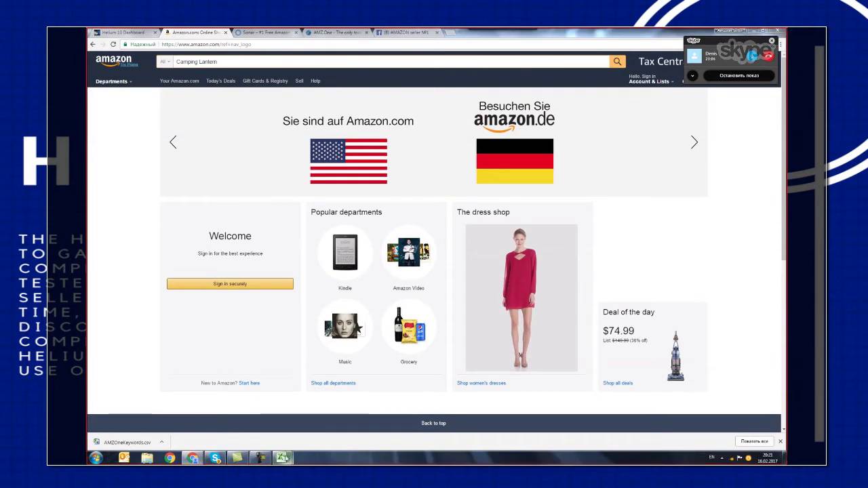
{"action": "mouse_move", "coordinate": [281, 459]}
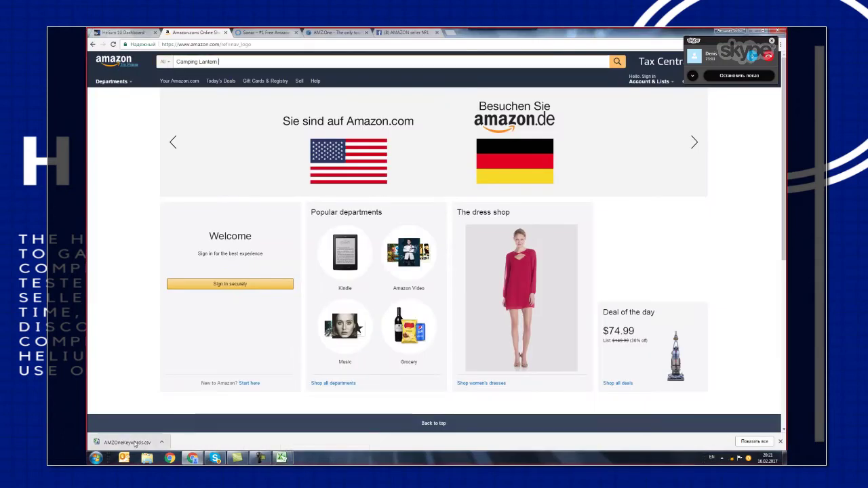
{"action": "left_click", "coordinate": [135, 443]}
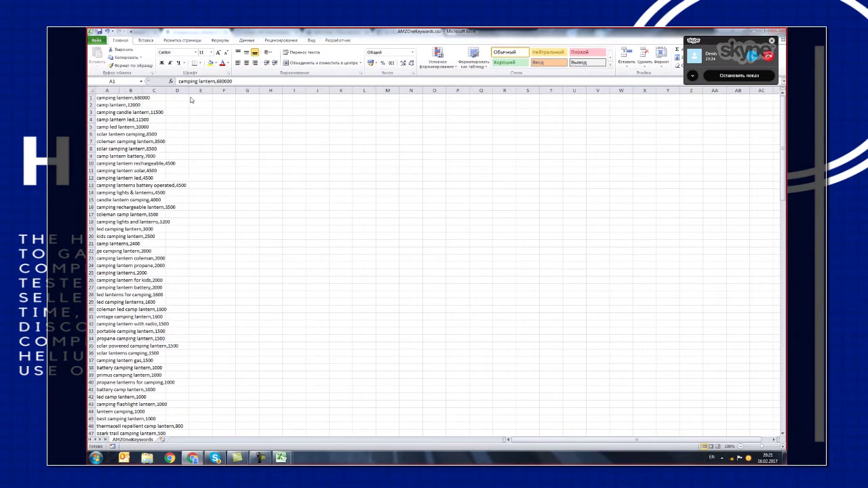
{"action": "left_click", "coordinate": [89, 89]}
{"action": "key", "text": "ctrl+c"}
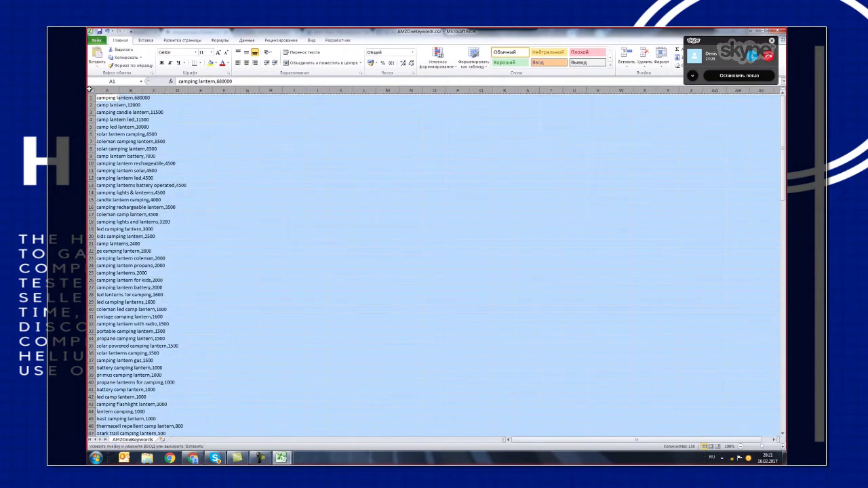
Paste the copied AMZ.One data into sheet "Лист2" of the new workbook and fit column A to its contents.
{"action": "left_click", "coordinate": [280, 458]}
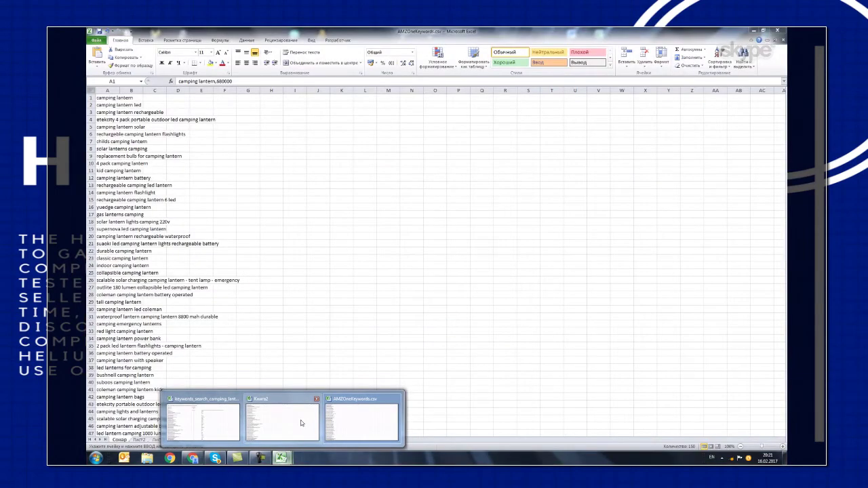
{"action": "left_click", "coordinate": [302, 424]}
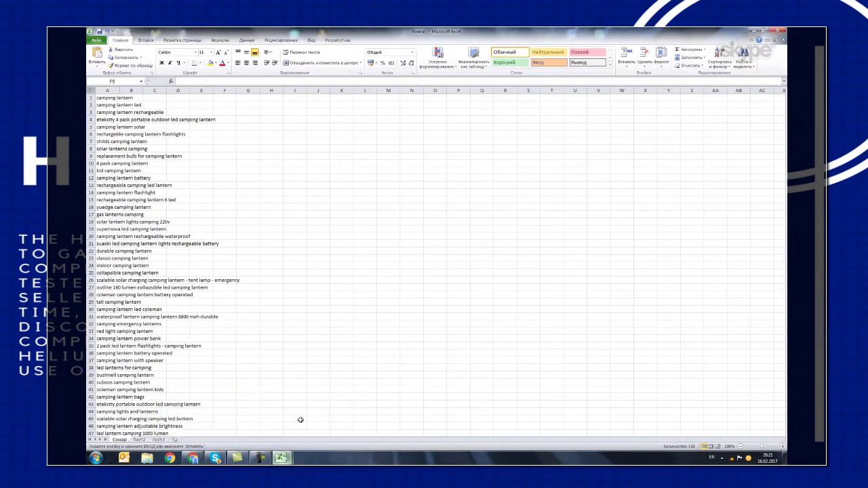
{"action": "left_click", "coordinate": [139, 441]}
{"action": "right_click", "coordinate": [139, 440]}
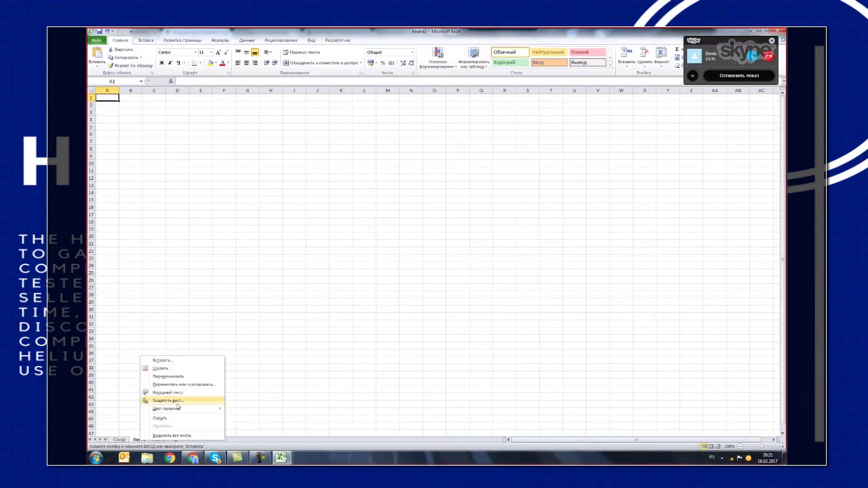
{"action": "key", "text": "Escape"}
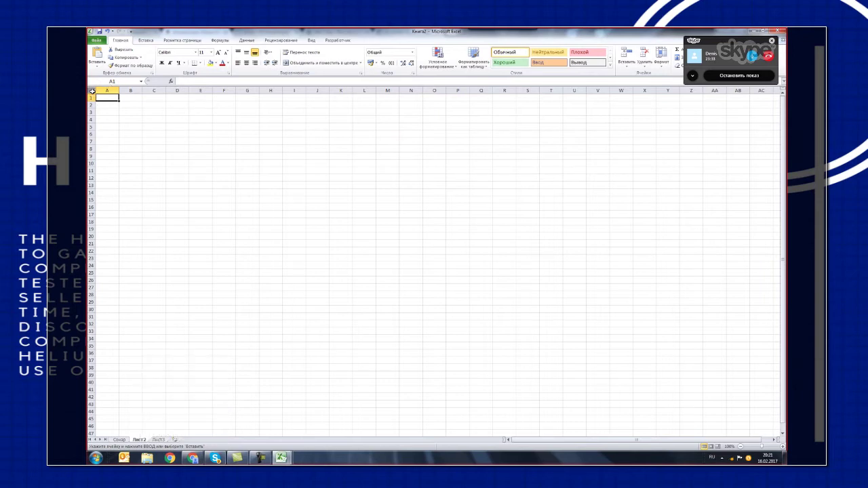
{"action": "key", "text": "ctrl+v"}
{"action": "double_click", "coordinate": [119, 90]}
{"action": "left_click", "coordinate": [266, 143]}
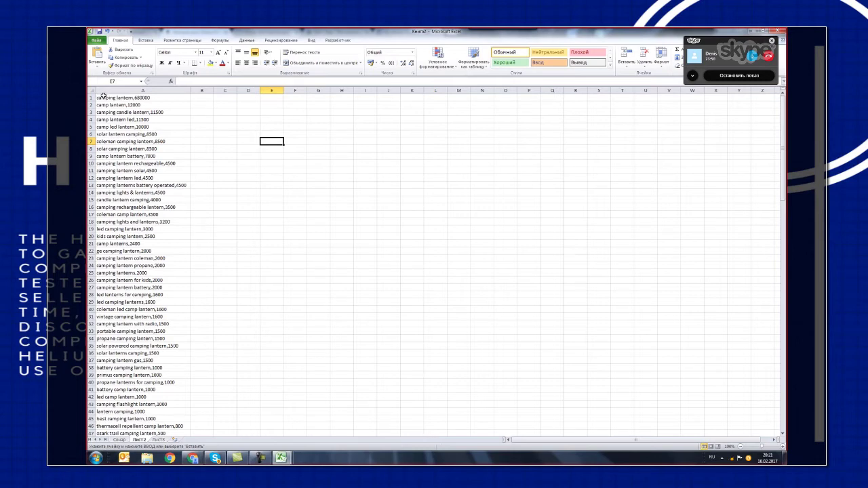
Start a text import of AMZOneKeywords.csv from the Downloads folder into sheet "Лист2".
{"action": "left_click", "coordinate": [245, 41]}
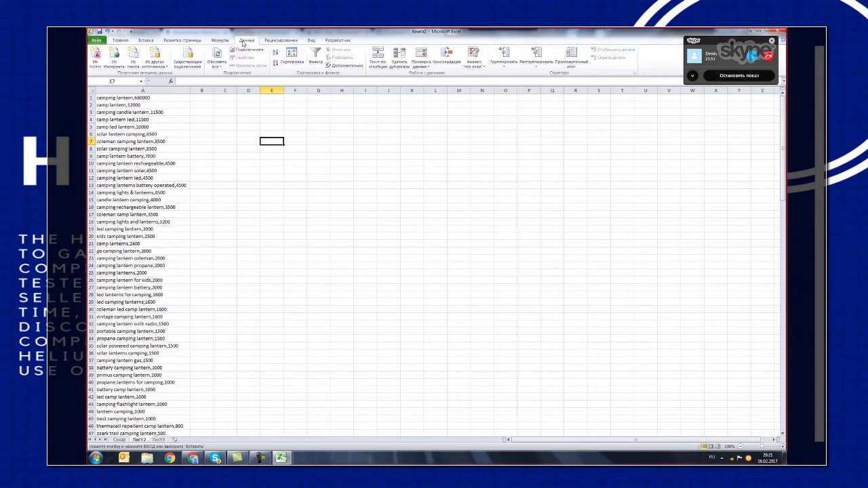
{"action": "left_click", "coordinate": [136, 60]}
{"action": "left_click", "coordinate": [120, 100]}
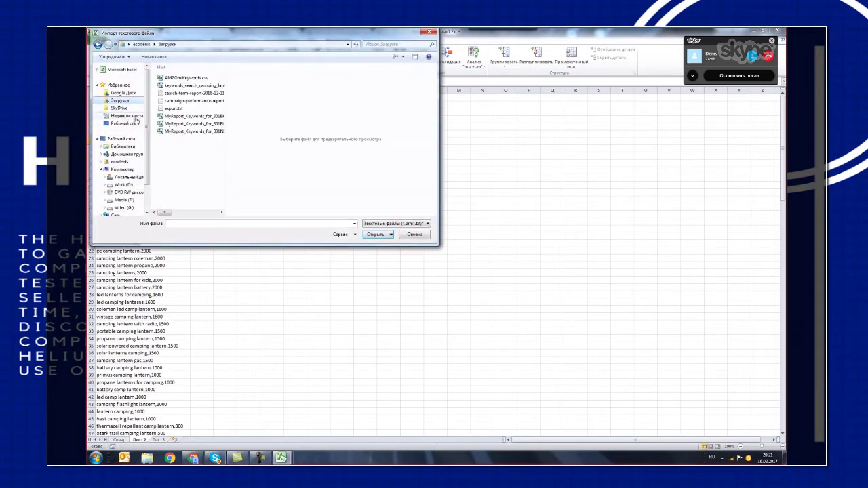
{"action": "left_click", "coordinate": [184, 78]}
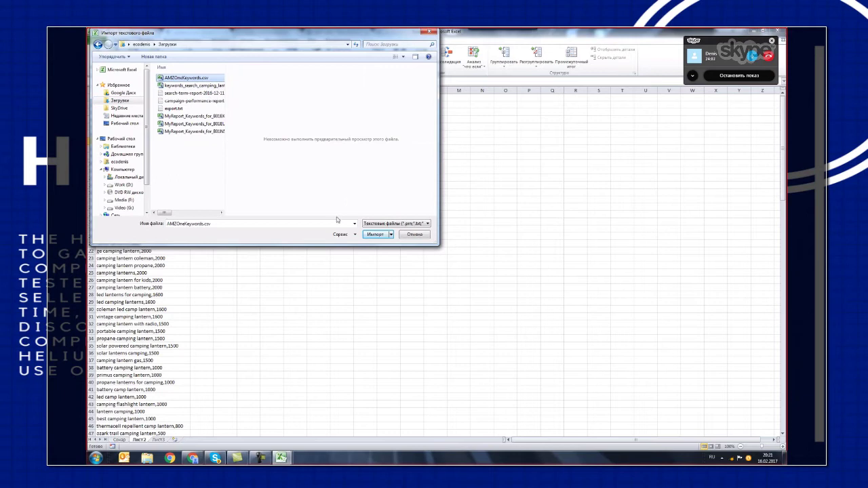
{"action": "left_click", "coordinate": [374, 234]}
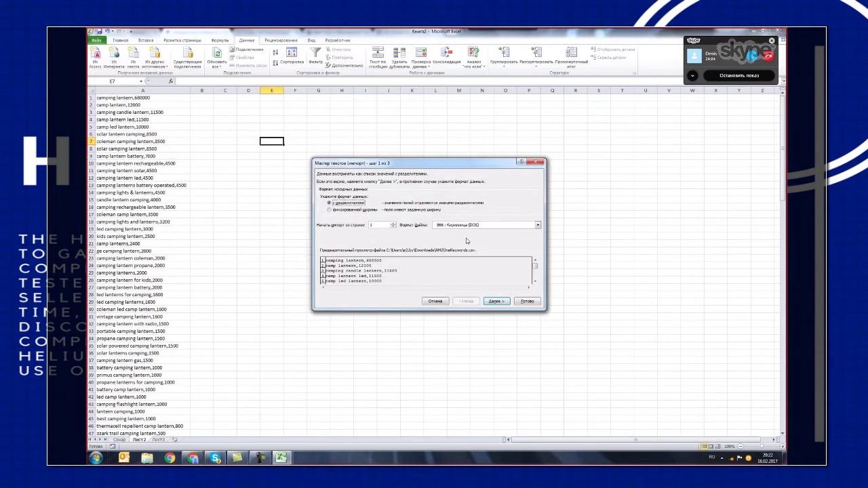
Keep the delimited format for the import and add the comma as a column delimiter.
{"action": "left_click", "coordinate": [496, 301]}
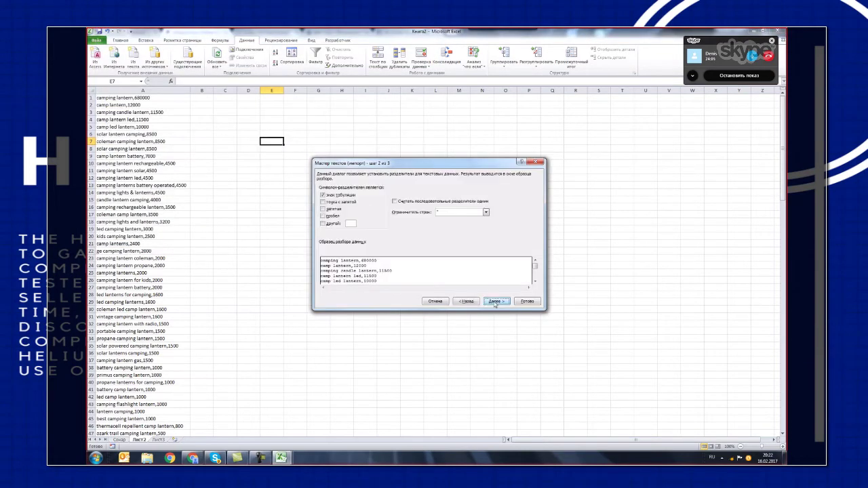
{"action": "left_click", "coordinate": [324, 209]}
{"action": "left_click", "coordinate": [495, 301]}
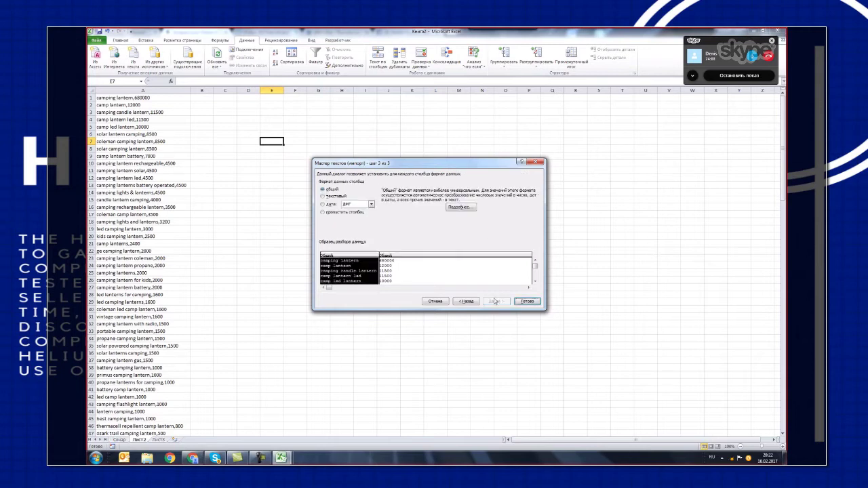
Choose the decimal separator in the advanced import settings and place the imported data on the existing sheet at E7.
{"action": "left_click", "coordinate": [467, 207]}
{"action": "left_click", "coordinate": [469, 218]}
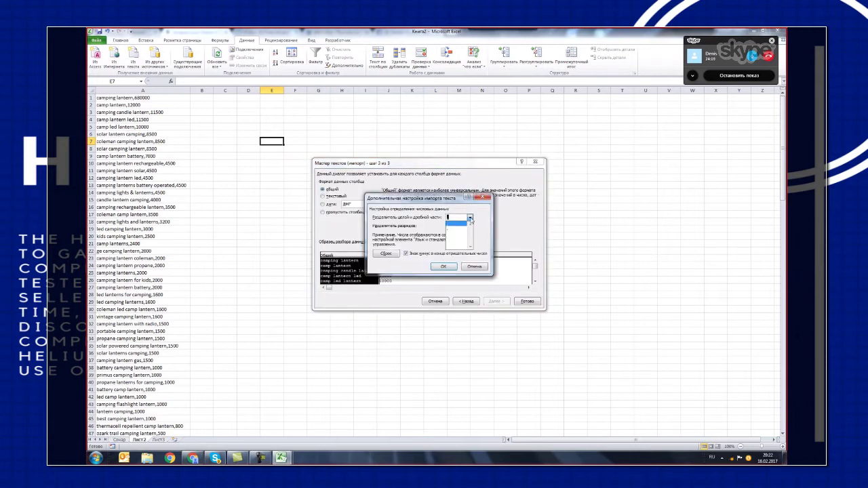
{"action": "left_click", "coordinate": [455, 230]}
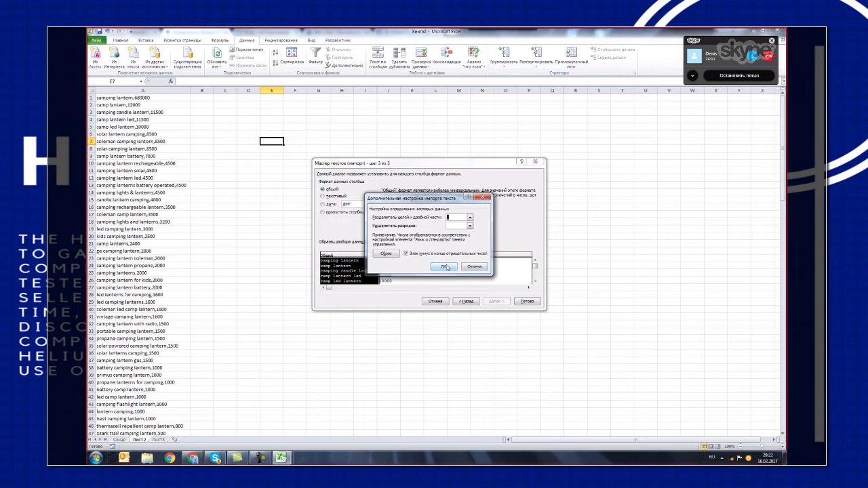
{"action": "left_click", "coordinate": [445, 267]}
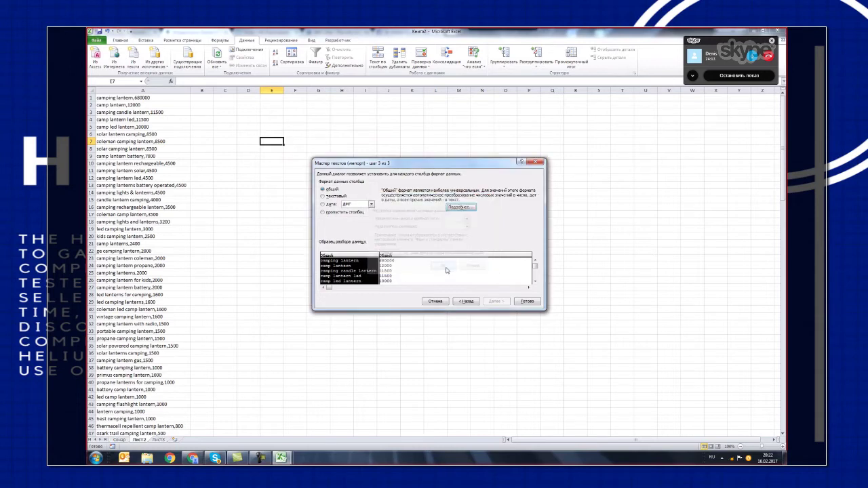
{"action": "left_click", "coordinate": [526, 301]}
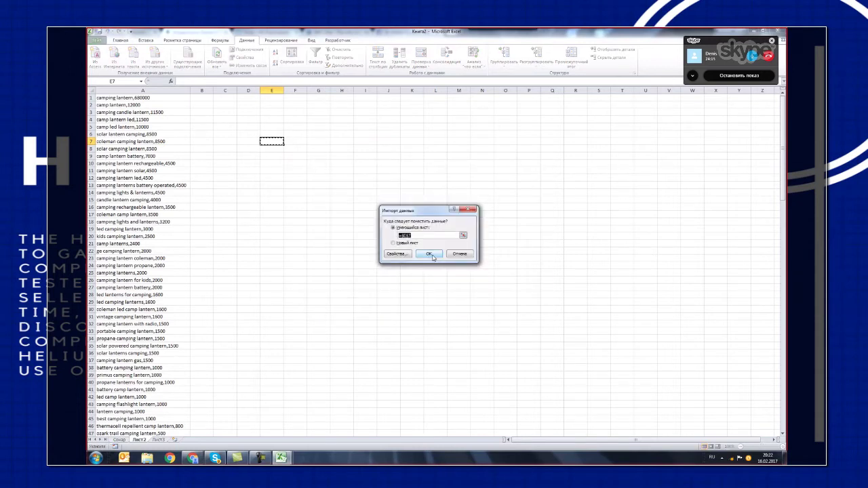
{"action": "left_click", "coordinate": [431, 254]}
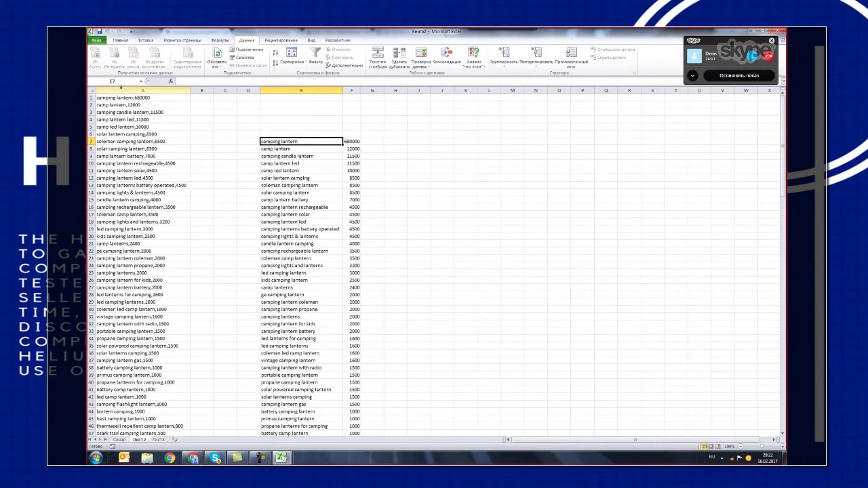
Delete columns A to D, which hold the unsplit pasted keywords, from "Лист2".
{"action": "left_click", "coordinate": [247, 89]}
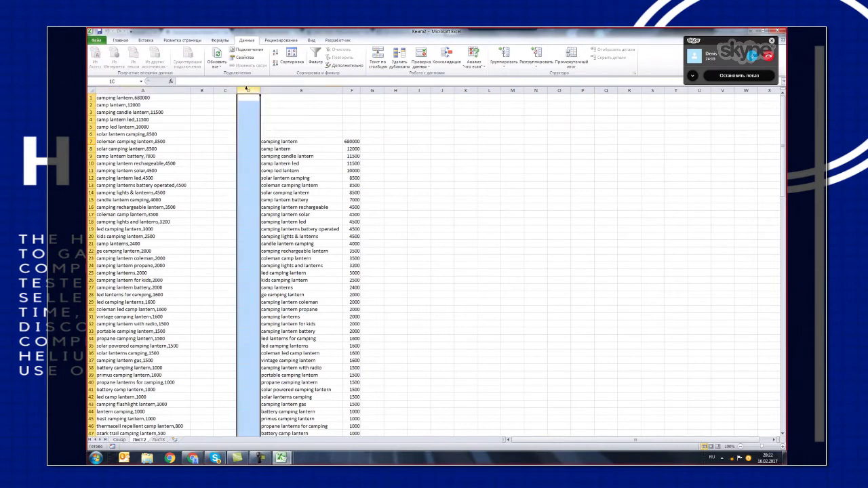
{"action": "left_click_drag", "start_coordinate": [246, 90], "coordinate": [116, 90]}
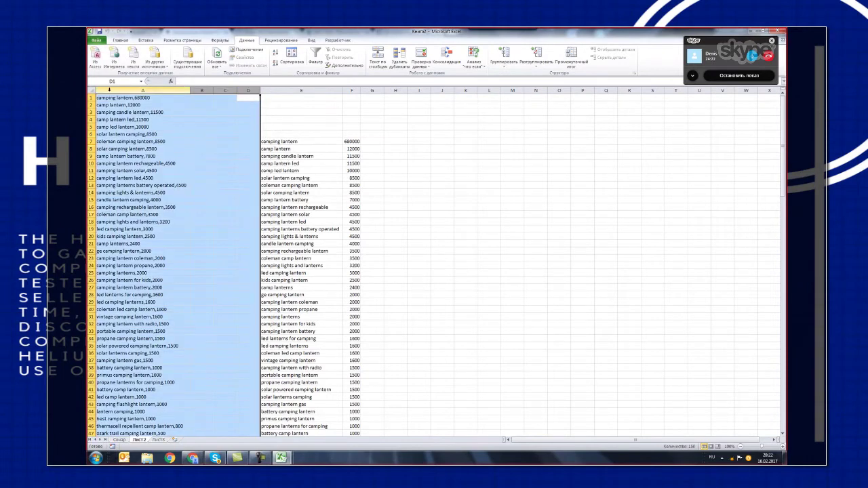
{"action": "right_click", "coordinate": [112, 92]}
{"action": "left_click", "coordinate": [132, 147]}
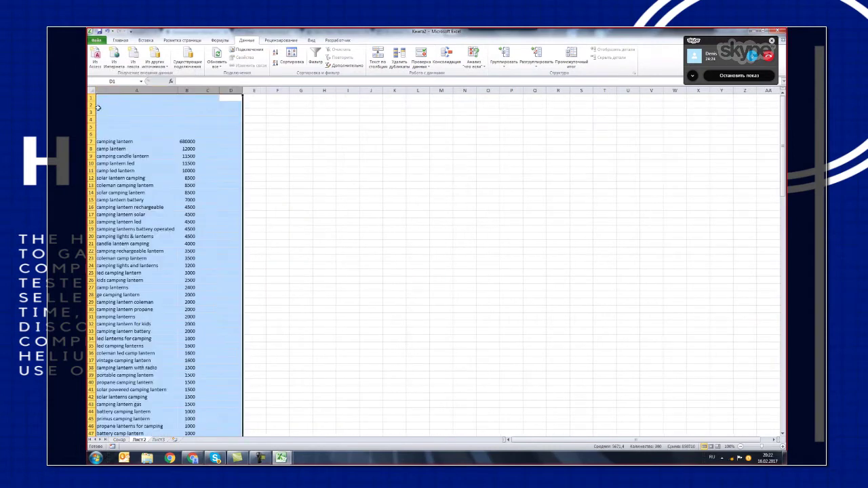
Delete the empty rows 1 to 6 above the imported keywords on "Лист2".
{"action": "left_click", "coordinate": [91, 97]}
{"action": "left_click_drag", "start_coordinate": [90, 97], "coordinate": [90, 135]}
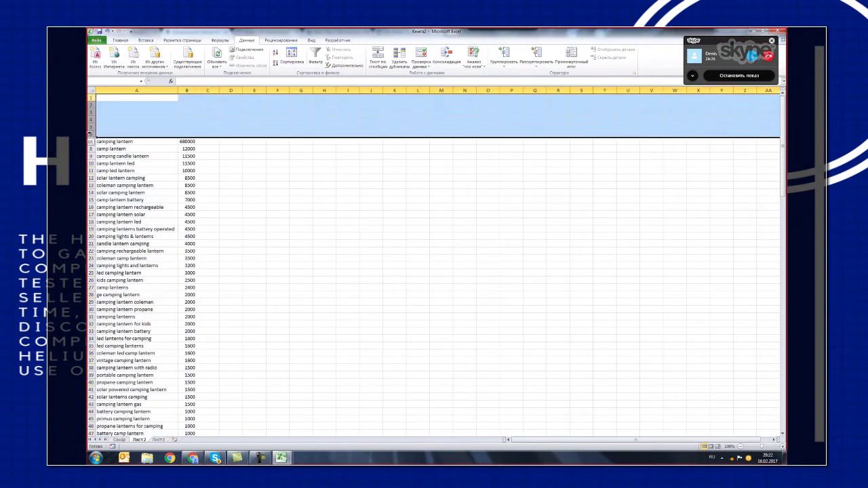
{"action": "right_click", "coordinate": [91, 131]}
{"action": "left_click", "coordinate": [114, 186]}
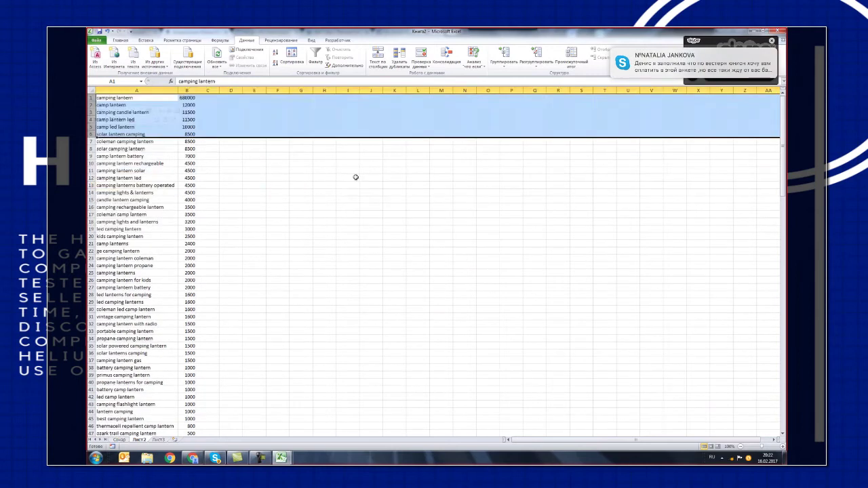
{"action": "left_click", "coordinate": [187, 90]}
{"action": "left_click", "coordinate": [277, 148]}
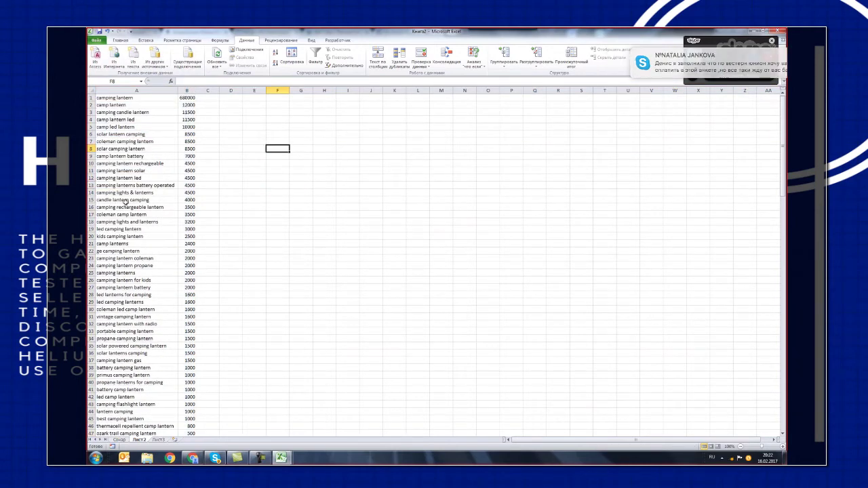
Rename the sheet "Лист2" as "Amzone".
{"action": "right_click", "coordinate": [137, 440]}
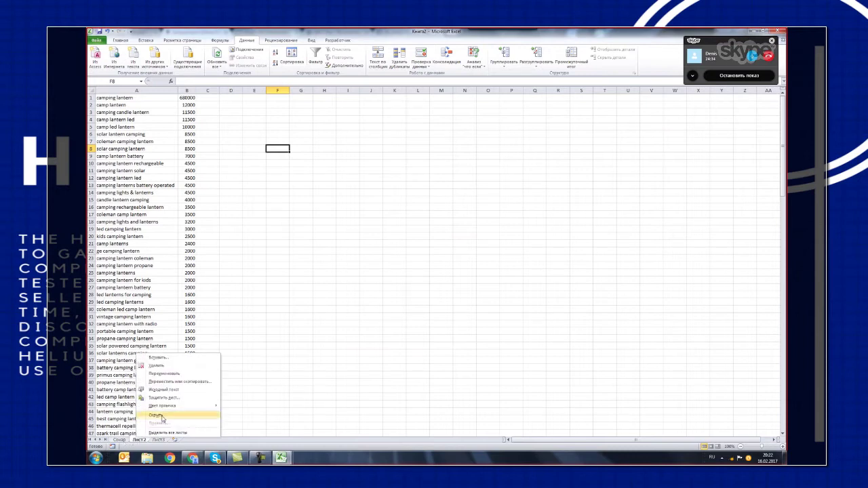
{"action": "left_click", "coordinate": [166, 374]}
{"action": "key", "text": "BackSpace"}
{"action": "key", "text": "alt+shift"}
{"action": "type", "text": "A"}
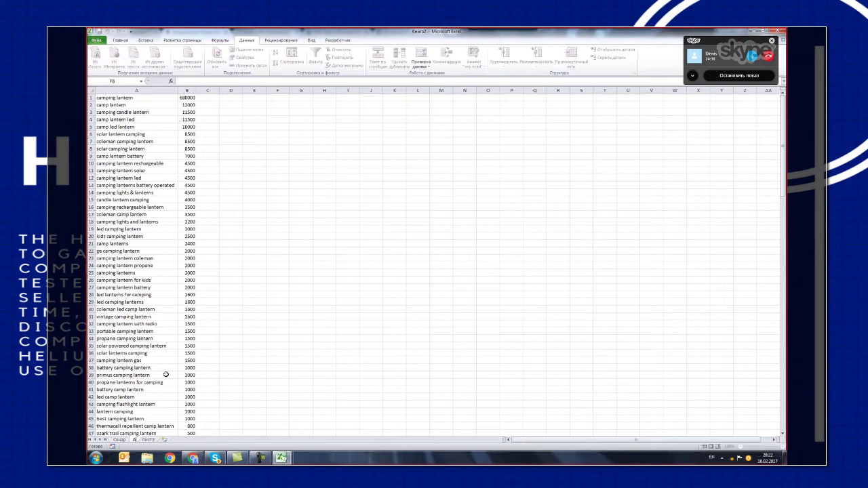
{"action": "type", "text": "ma"}
{"action": "type", "text": "zone"}
{"action": "left_click", "coordinate": [332, 348]}
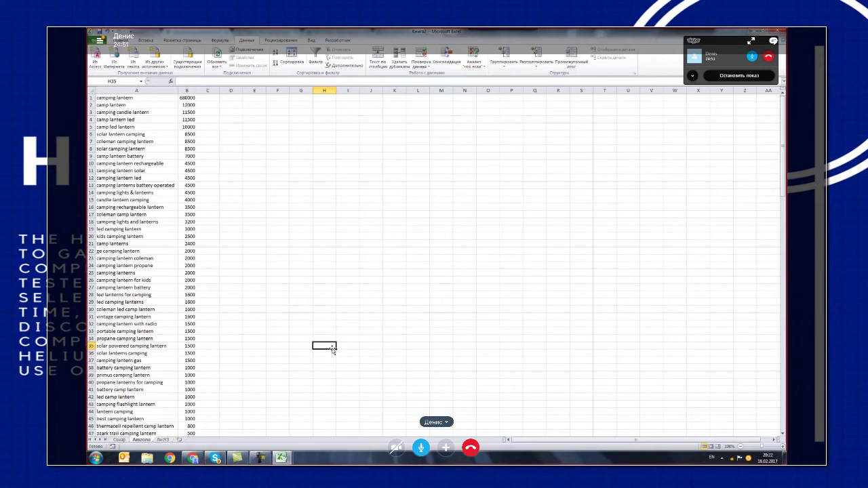
Delete rows 70 to 150, which hold the keywords with search volumes of 90 and below.
{"action": "scroll", "coordinate": [333, 348], "scroll_direction": "down", "scroll_amount": 20}
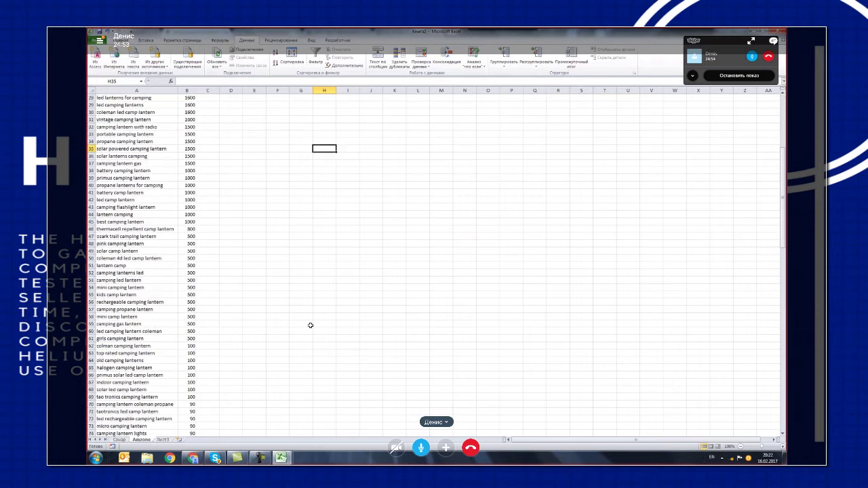
{"action": "scroll", "coordinate": [273, 311], "scroll_direction": "up", "scroll_amount": 11}
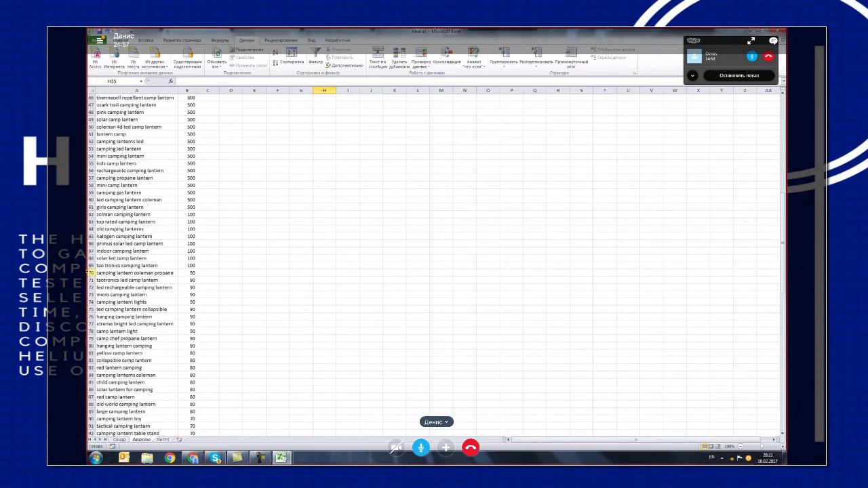
{"action": "left_click_drag", "start_coordinate": [90, 273], "coordinate": [97, 399]}
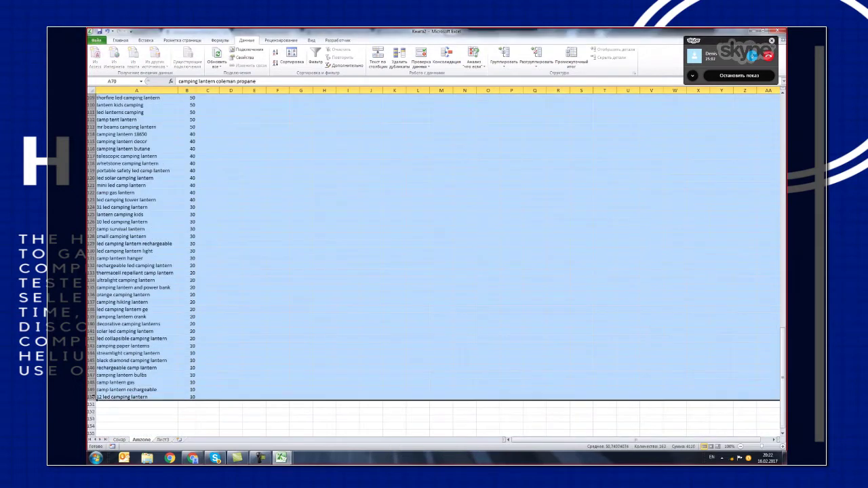
{"action": "right_click", "coordinate": [97, 397]}
{"action": "left_click", "coordinate": [115, 346]}
Delete rows 62 to 69, which hold the keywords with a search volume of 100.
{"action": "scroll", "coordinate": [283, 305], "scroll_direction": "up", "scroll_amount": 6}
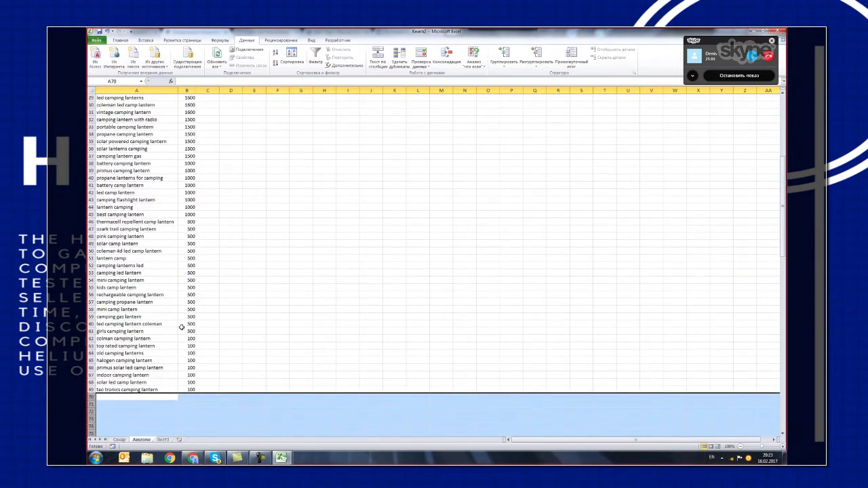
{"action": "left_click_drag", "start_coordinate": [92, 339], "coordinate": [93, 389]}
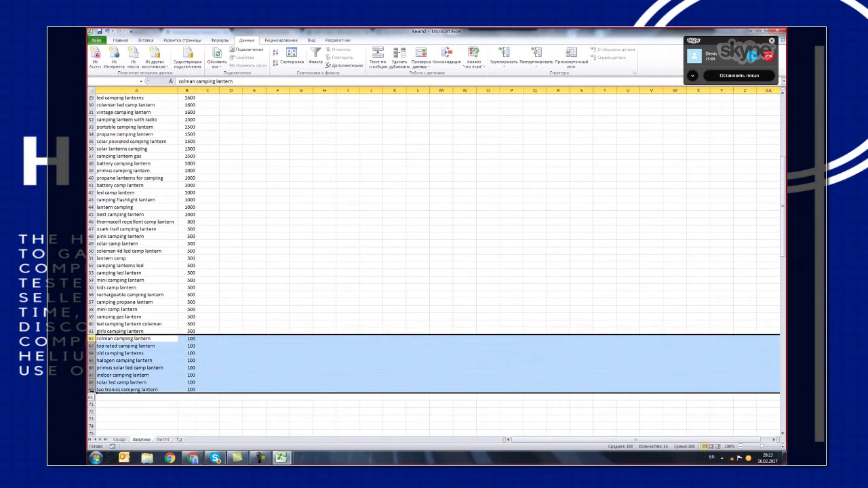
{"action": "right_click", "coordinate": [93, 390]}
{"action": "left_click", "coordinate": [115, 338]}
{"action": "left_click", "coordinate": [302, 331]}
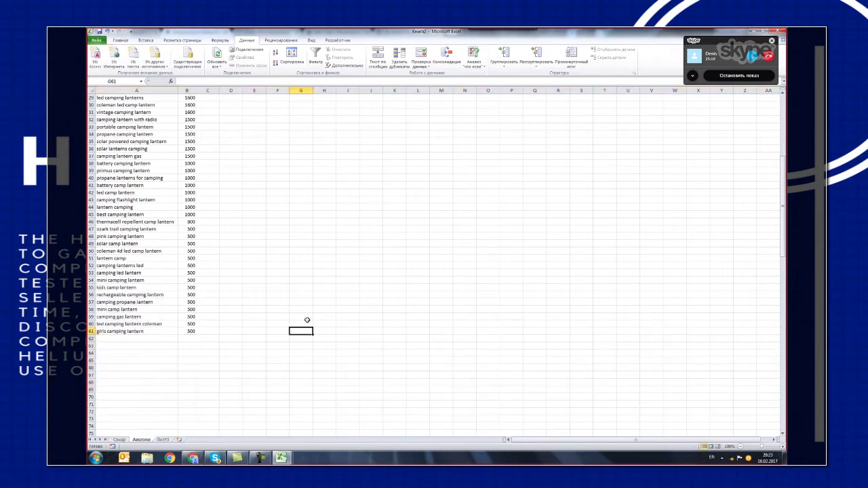
Delete row 47 with the branded keyword "ozark trail camping lantern".
{"action": "scroll", "coordinate": [304, 284], "scroll_direction": "up", "scroll_amount": 5}
{"action": "scroll", "coordinate": [302, 279], "scroll_direction": "up", "scroll_amount": 4}
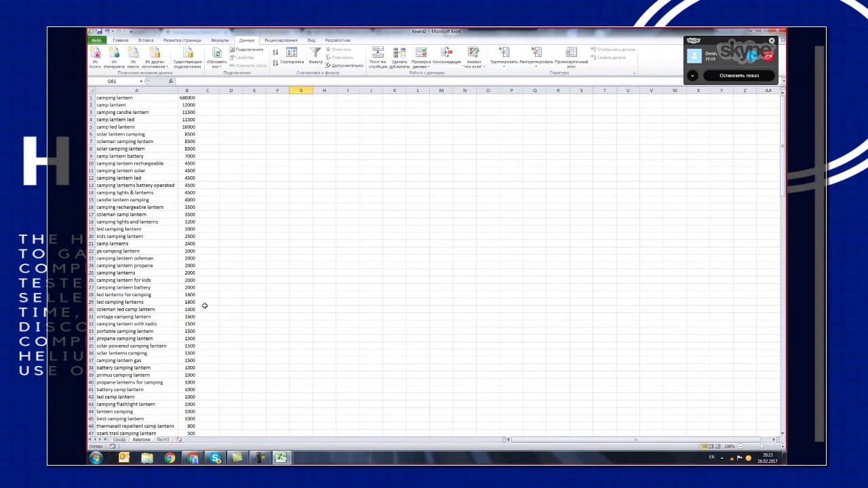
{"action": "scroll", "coordinate": [205, 306], "scroll_direction": "down", "scroll_amount": 1}
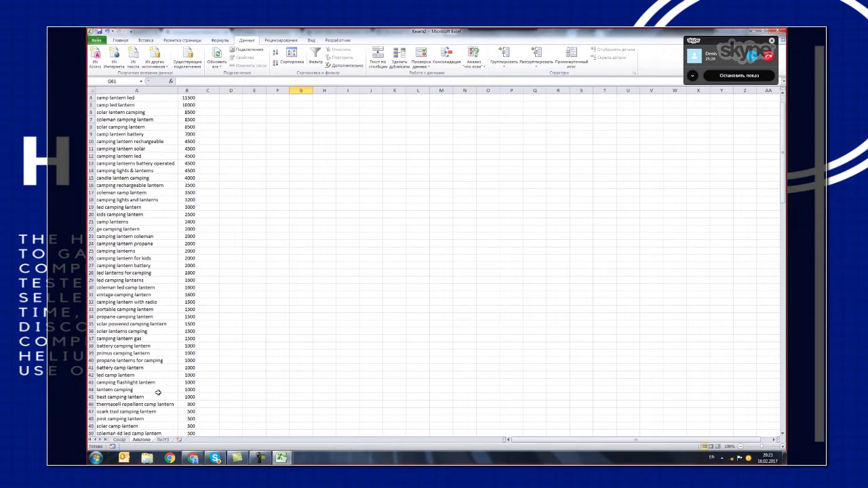
{"action": "right_click", "coordinate": [90, 411]}
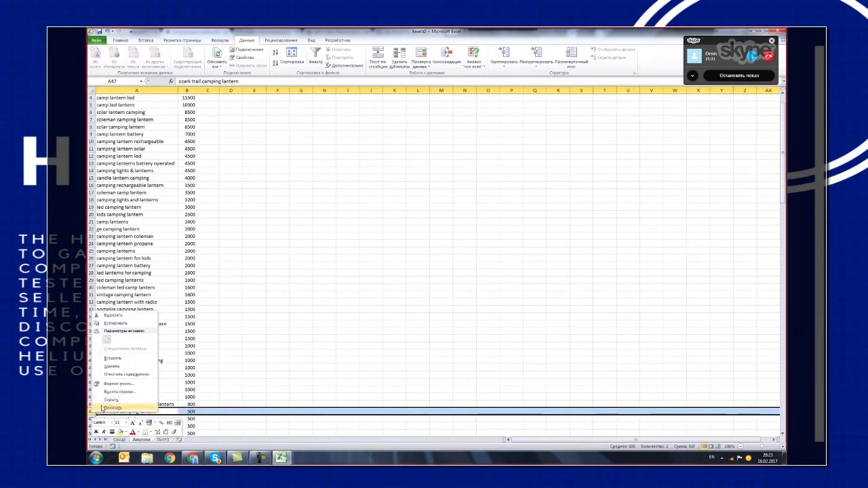
{"action": "left_click", "coordinate": [112, 367]}
{"action": "left_click", "coordinate": [333, 389]}
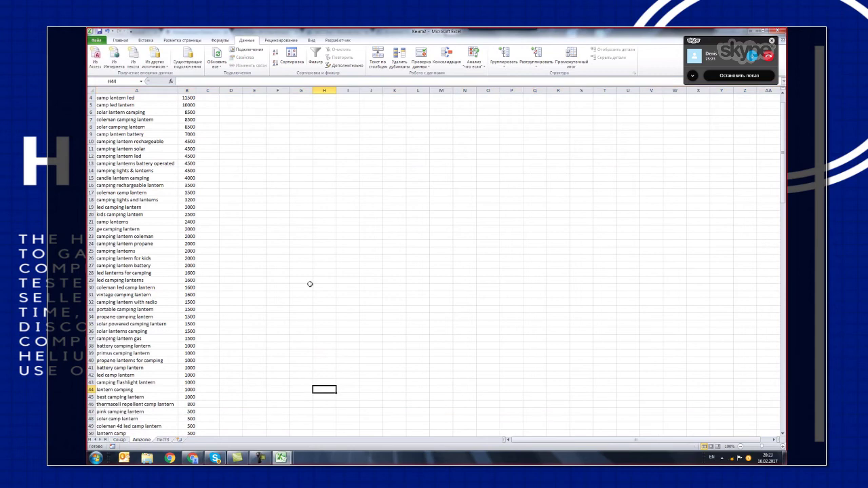
Delete row 10 with the keyword "camping lantern rechargeable".
{"action": "scroll", "coordinate": [207, 253], "scroll_direction": "up", "scroll_amount": 1}
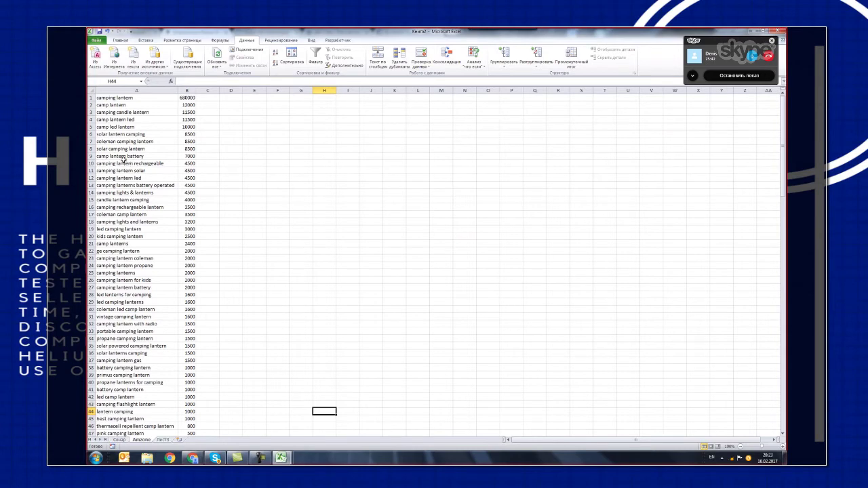
{"action": "left_click", "coordinate": [89, 163]}
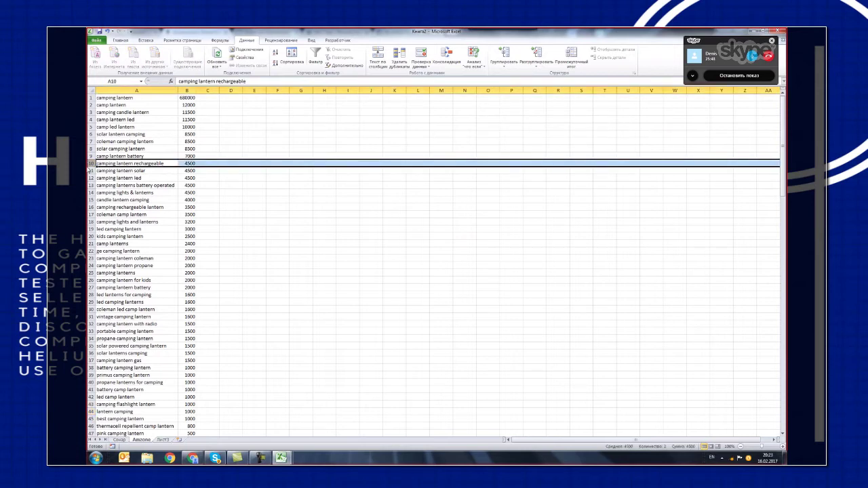
{"action": "right_click", "coordinate": [91, 164]}
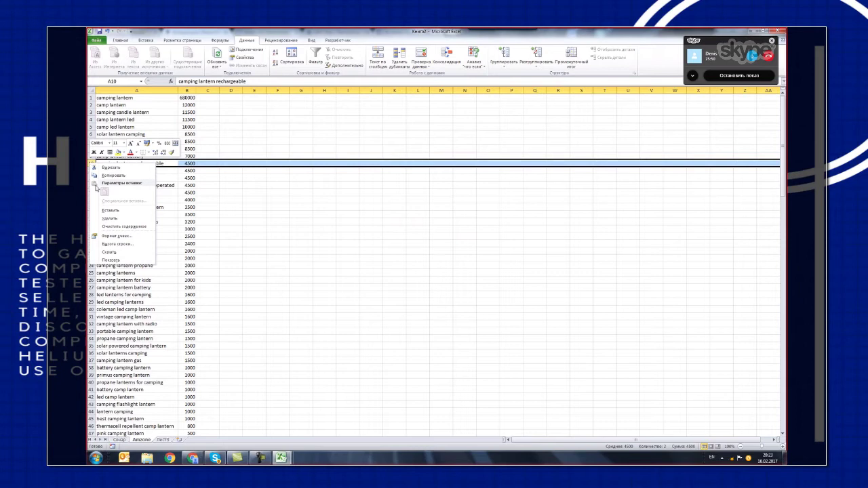
{"action": "left_click", "coordinate": [112, 219]}
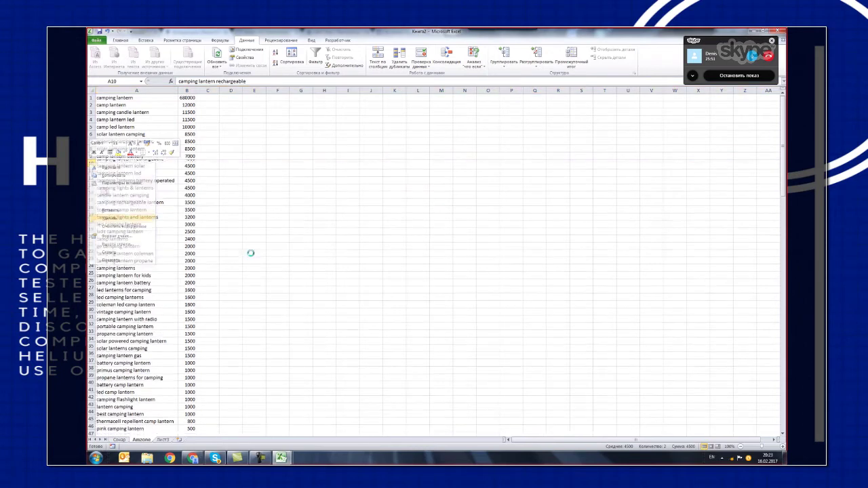
{"action": "left_click", "coordinate": [280, 274]}
Widen column A on the "Сонар" sheet so the long keyword phrases fit inside it.
{"action": "scroll", "coordinate": [264, 336], "scroll_direction": "down", "scroll_amount": 6}
{"action": "scroll", "coordinate": [285, 312], "scroll_direction": "up", "scroll_amount": 6}
{"action": "scroll", "coordinate": [198, 364], "scroll_direction": "down", "scroll_amount": 1}
{"action": "scroll", "coordinate": [274, 369], "scroll_direction": "down", "scroll_amount": 9}
{"action": "scroll", "coordinate": [273, 369], "scroll_direction": "up", "scroll_amount": 10}
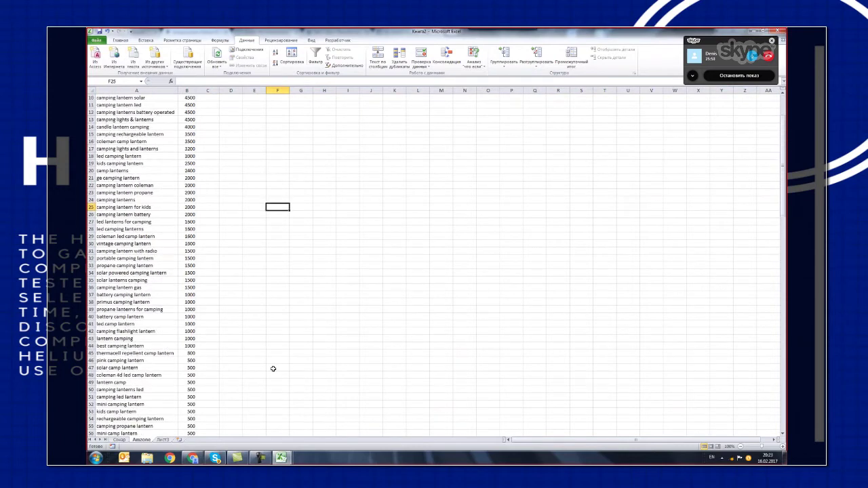
{"action": "left_click", "coordinate": [120, 440]}
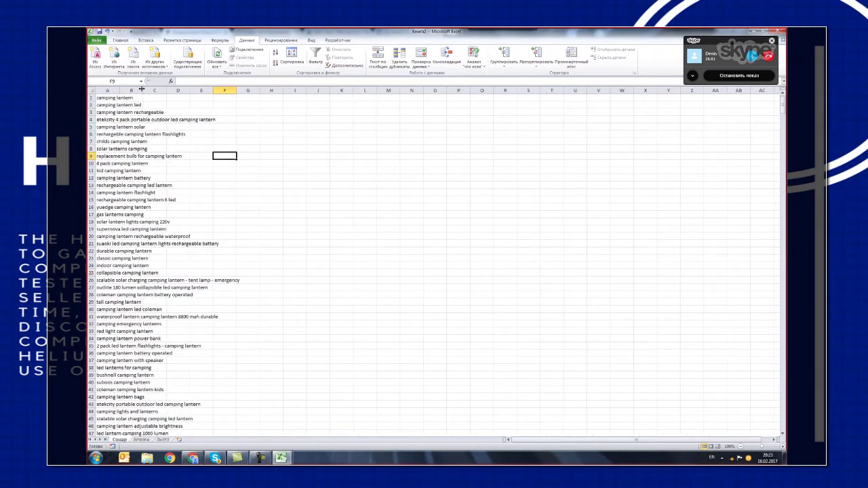
{"action": "left_click_drag", "start_coordinate": [142, 89], "coordinate": [306, 89]}
{"action": "left_click", "coordinate": [389, 184]}
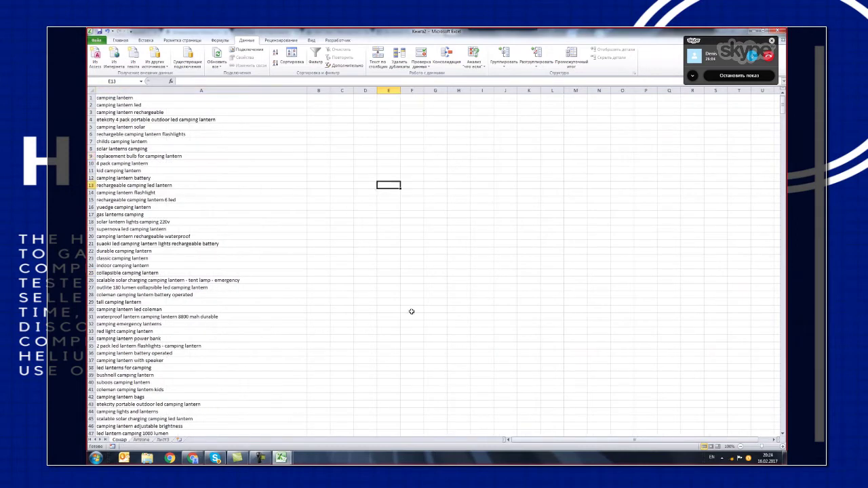
Look through the long list of Sonar keywords to judge how much of it is worth keeping.
{"action": "scroll", "coordinate": [411, 312], "scroll_direction": "down", "scroll_amount": 20}
{"action": "scroll", "coordinate": [401, 330], "scroll_direction": "down", "scroll_amount": 20}
{"action": "scroll", "coordinate": [419, 339], "scroll_direction": "down", "scroll_amount": 20}
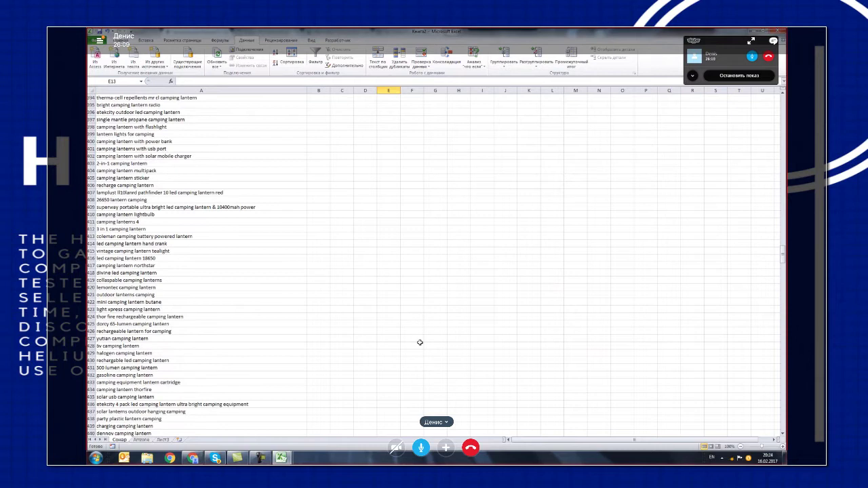
{"action": "scroll", "coordinate": [339, 336], "scroll_direction": "up", "scroll_amount": 11}
{"action": "scroll", "coordinate": [452, 264], "scroll_direction": "up", "scroll_amount": 20}
{"action": "scroll", "coordinate": [299, 272], "scroll_direction": "up", "scroll_amount": 7}
{"action": "scroll", "coordinate": [417, 276], "scroll_direction": "up", "scroll_amount": 6}
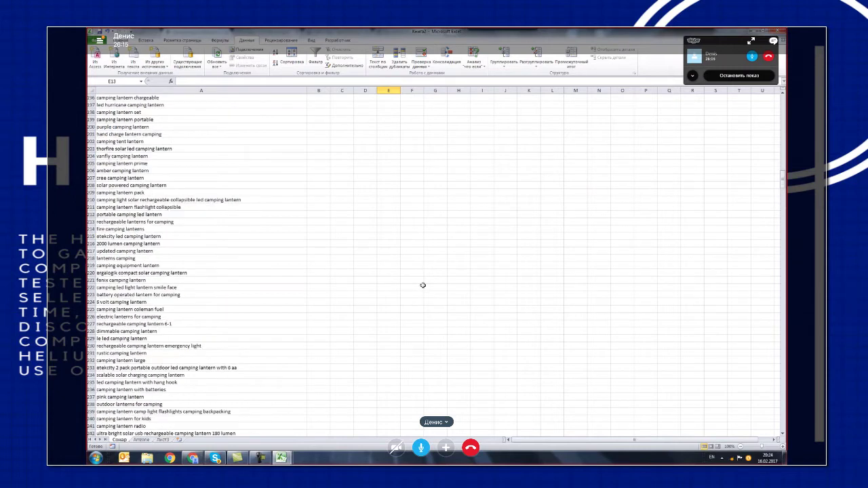
{"action": "scroll", "coordinate": [422, 285], "scroll_direction": "up", "scroll_amount": 20}
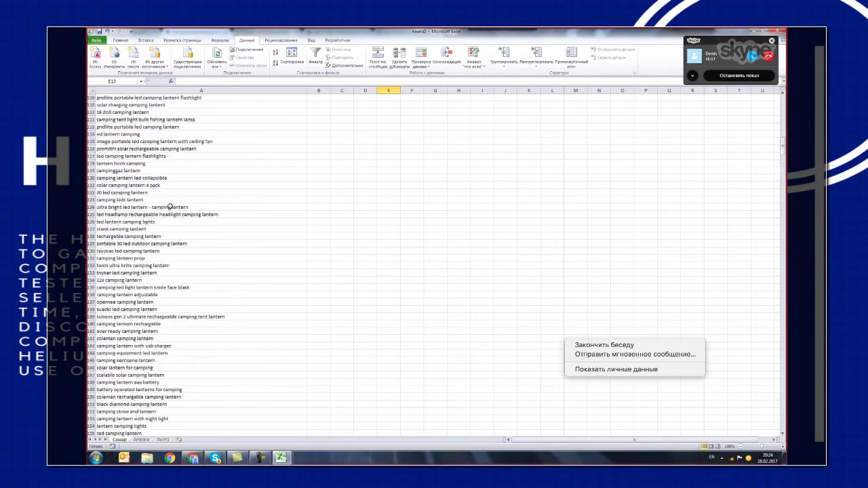
{"action": "scroll", "coordinate": [168, 206], "scroll_direction": "up", "scroll_amount": 19}
Delete all rows from row 200 to the end of the Sonar keyword list.
{"action": "scroll", "coordinate": [98, 373], "scroll_direction": "down", "scroll_amount": 20}
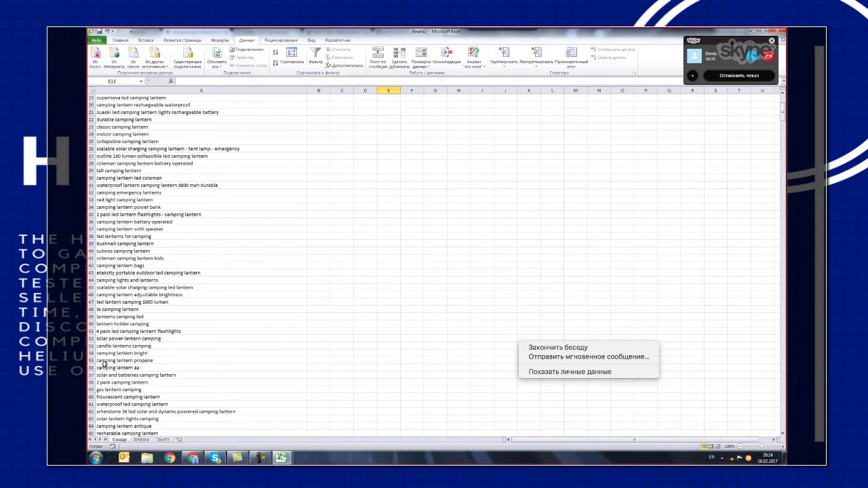
{"action": "scroll", "coordinate": [99, 382], "scroll_direction": "down", "scroll_amount": 4}
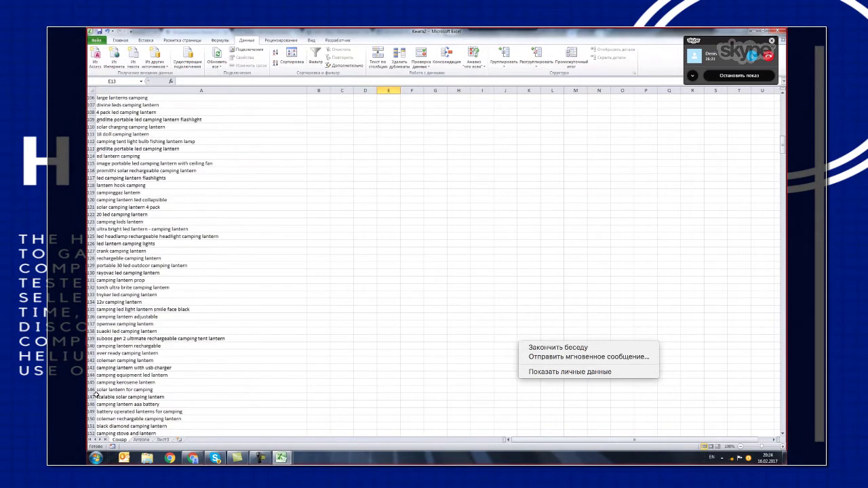
{"action": "scroll", "coordinate": [113, 405], "scroll_direction": "down", "scroll_amount": 12}
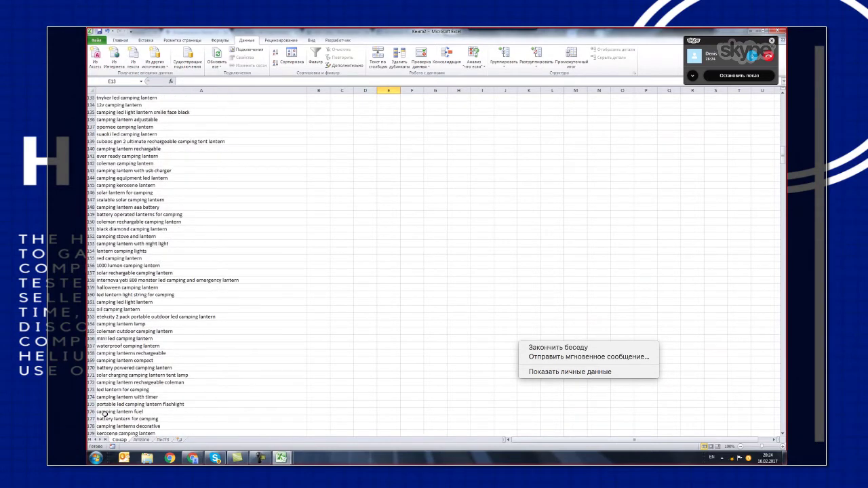
{"action": "scroll", "coordinate": [105, 414], "scroll_direction": "down", "scroll_amount": 5}
{"action": "mouse_move", "coordinate": [90, 412]}
{"action": "left_mouse_down"}
{"action": "mouse_move", "coordinate": [90, 435]}
{"action": "mouse_move", "coordinate": [90, 401]}
{"action": "mouse_move", "coordinate": [90, 434]}
{"action": "mouse_move", "coordinate": [91, 418]}
{"action": "left_mouse_up"}
{"action": "right_click", "coordinate": [91, 419]}
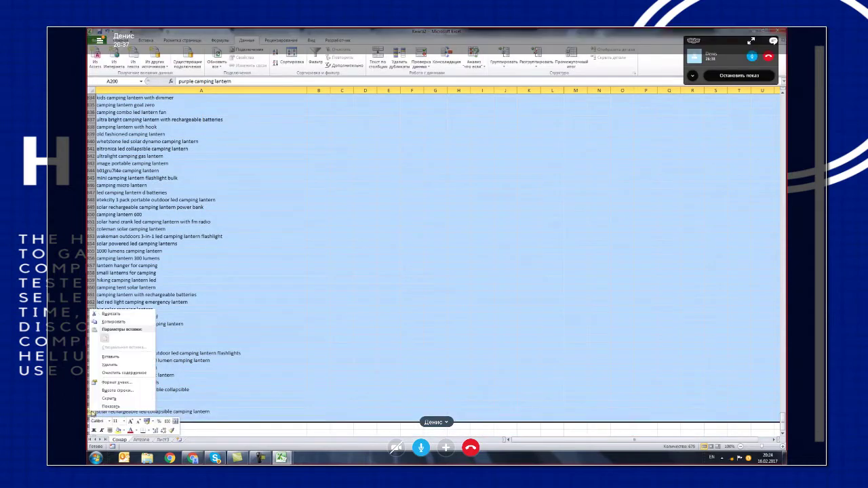
{"action": "left_click", "coordinate": [109, 365]}
{"action": "left_click", "coordinate": [342, 214]}
{"action": "scroll", "coordinate": [339, 183], "scroll_direction": "up", "scroll_amount": 20}
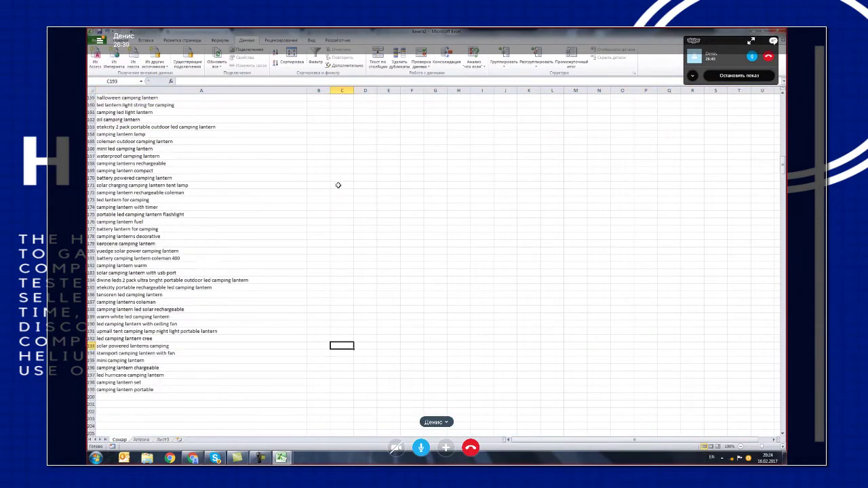
{"action": "scroll", "coordinate": [251, 177], "scroll_direction": "up", "scroll_amount": 20}
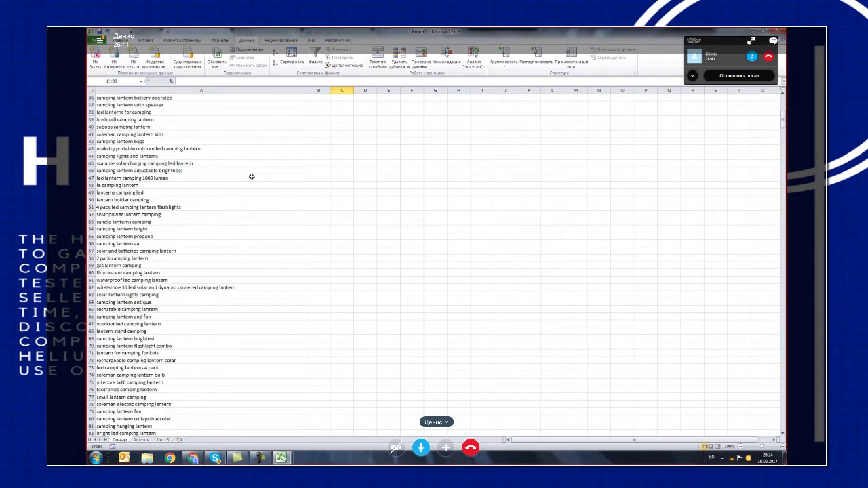
{"action": "scroll", "coordinate": [350, 211], "scroll_direction": "down", "scroll_amount": 5}
{"action": "scroll", "coordinate": [360, 216], "scroll_direction": "up", "scroll_amount": 5}
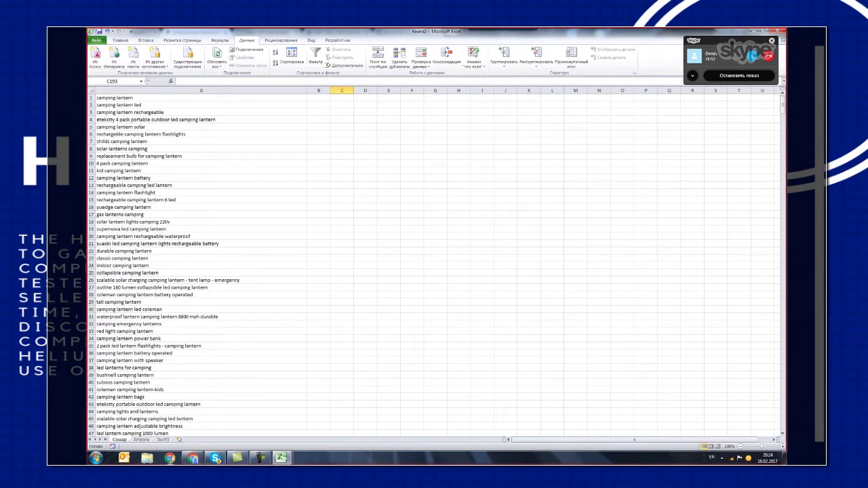
Switch to Chrome and open the Frankenstein keyword processor in Helium 10.
{"action": "left_click", "coordinate": [193, 459]}
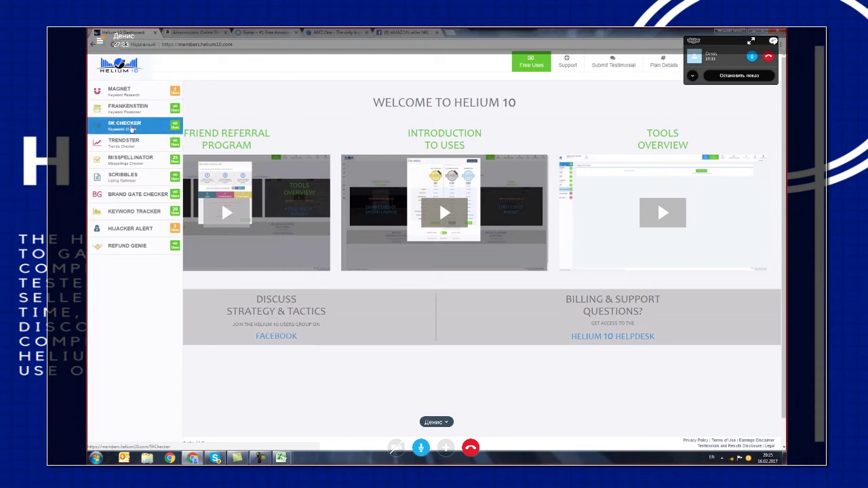
{"action": "mouse_move", "coordinate": [439, 434]}
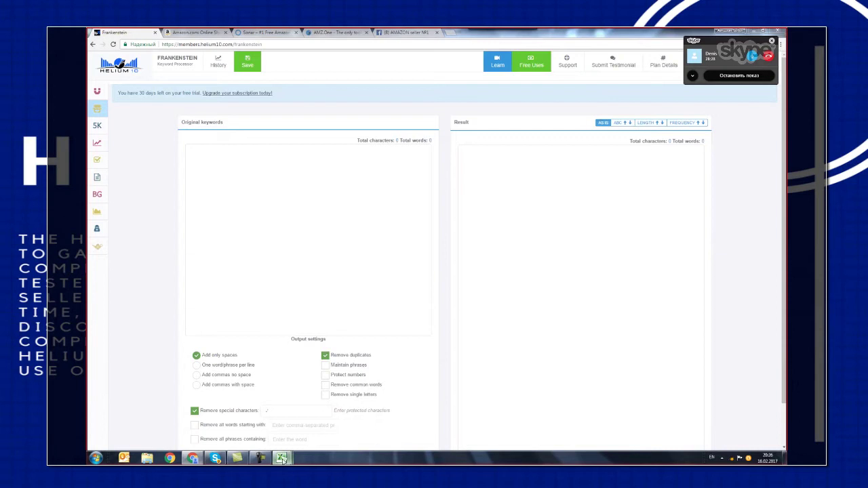
Close the exported keywords_search_camping_lantern.csv and AMZOneKeywords.csv workbooks in Excel, keeping the combined keyword workbook open.
{"action": "mouse_move", "coordinate": [280, 458]}
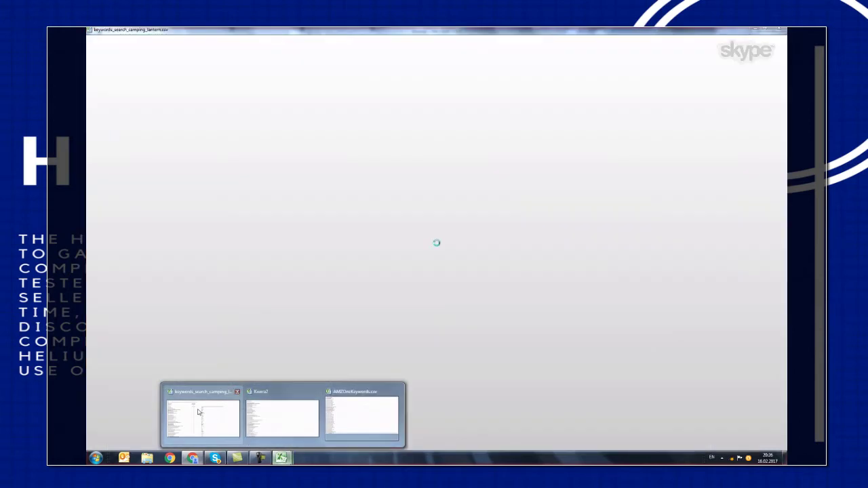
{"action": "left_click", "coordinate": [198, 412]}
{"action": "mouse_move", "coordinate": [281, 458]}
{"action": "left_click", "coordinate": [279, 419]}
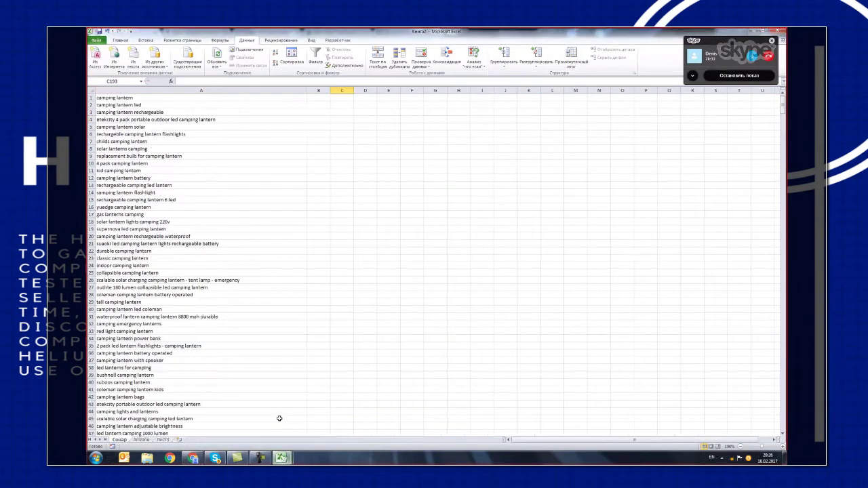
{"action": "left_click", "coordinate": [242, 402]}
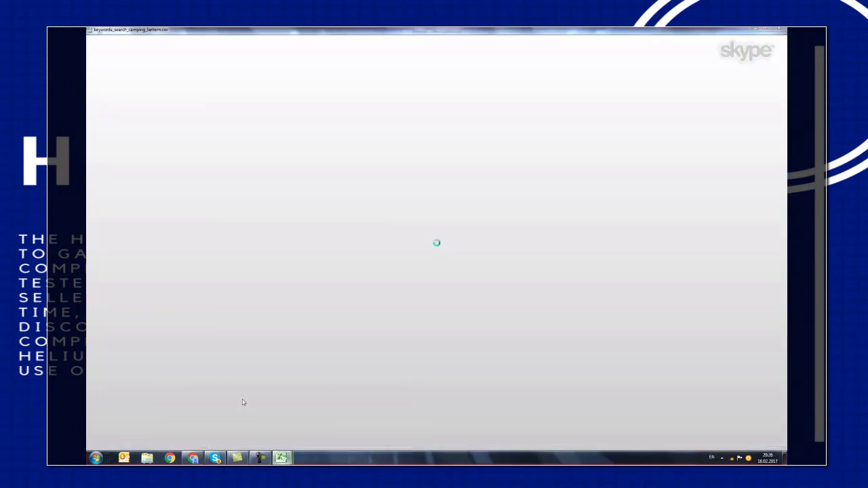
{"action": "left_click", "coordinate": [270, 442]}
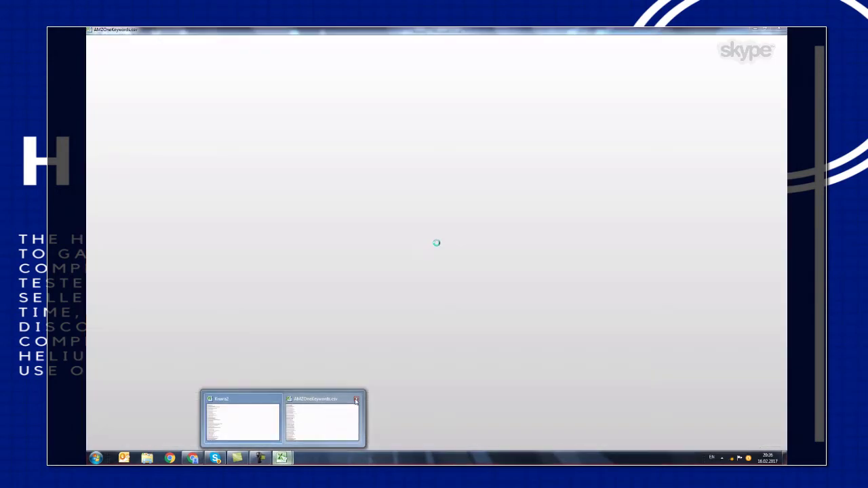
{"action": "left_click", "coordinate": [356, 401]}
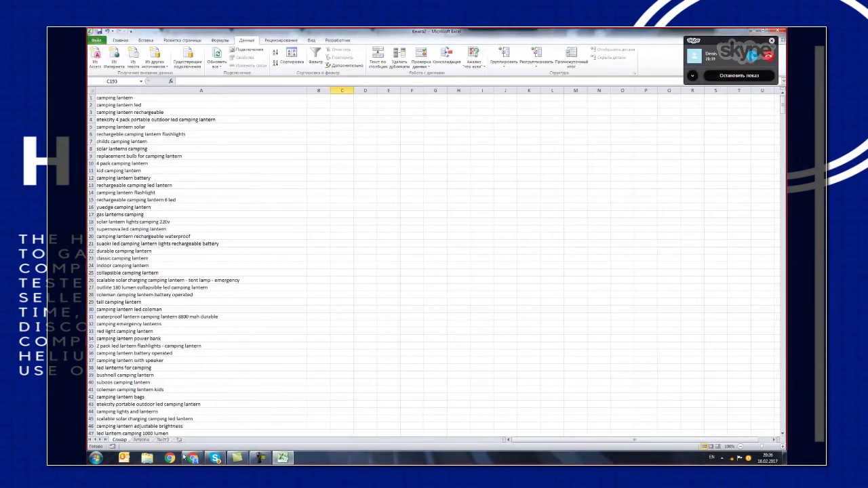
Copy column A of the "Сонар" sheet and paste it into Frankenstein's original keywords in Chrome.
{"action": "left_click", "coordinate": [112, 89]}
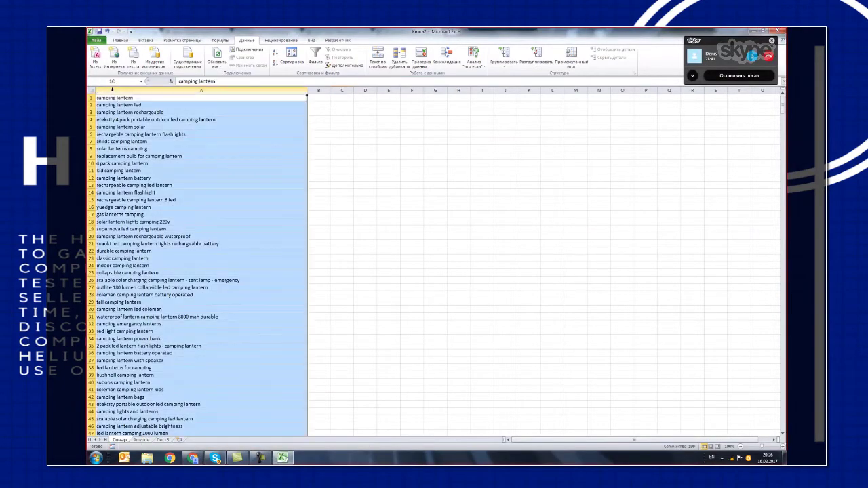
{"action": "key", "text": "ctrl+c"}
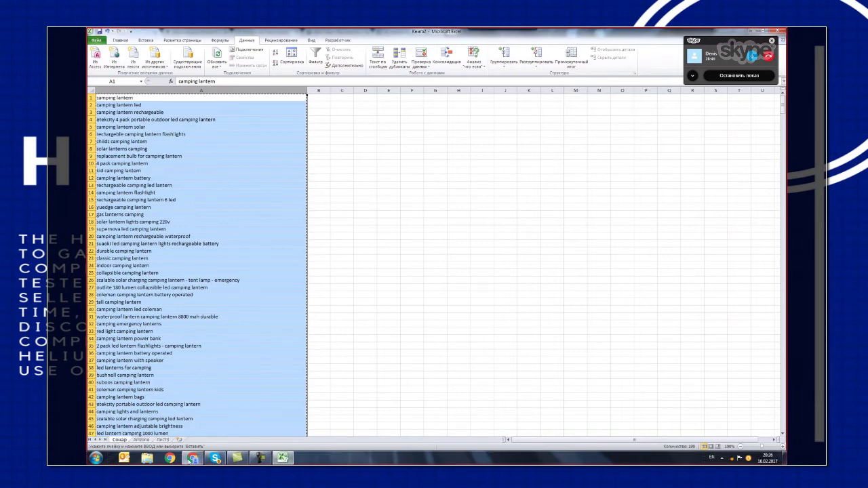
{"action": "left_click", "coordinate": [193, 458]}
{"action": "left_click", "coordinate": [209, 164]}
{"action": "key", "text": "ctrl+v"}
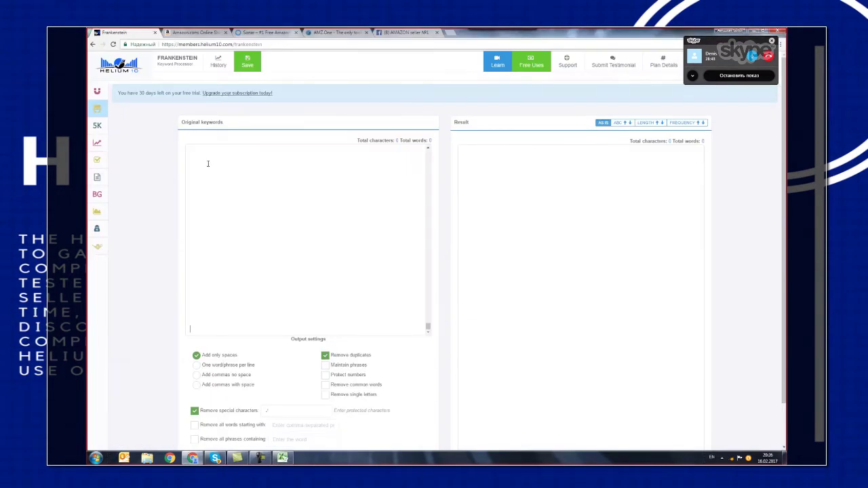
Delete the blank lines after "camping lantern portable" in the original keywords and leave one new line for more entries.
{"action": "scroll", "coordinate": [392, 248], "scroll_direction": "up", "scroll_amount": 8}
{"action": "scroll", "coordinate": [429, 260], "scroll_direction": "up", "scroll_amount": 10}
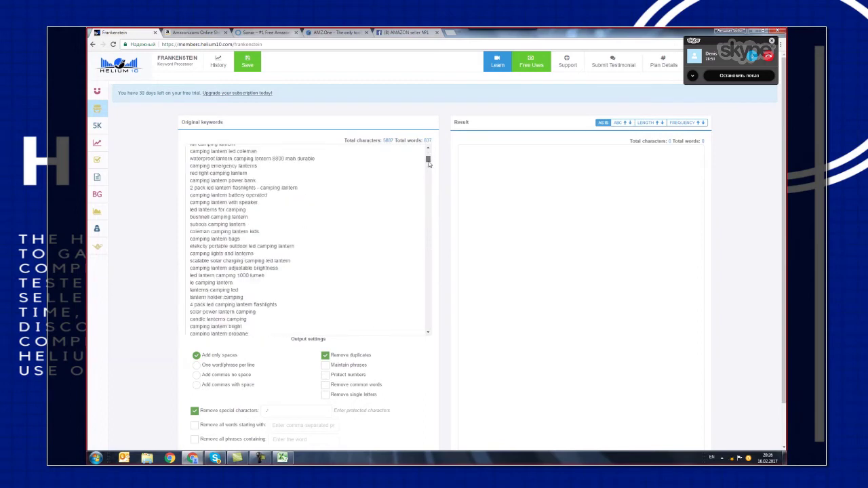
{"action": "scroll", "coordinate": [429, 175], "scroll_direction": "down", "scroll_amount": 2}
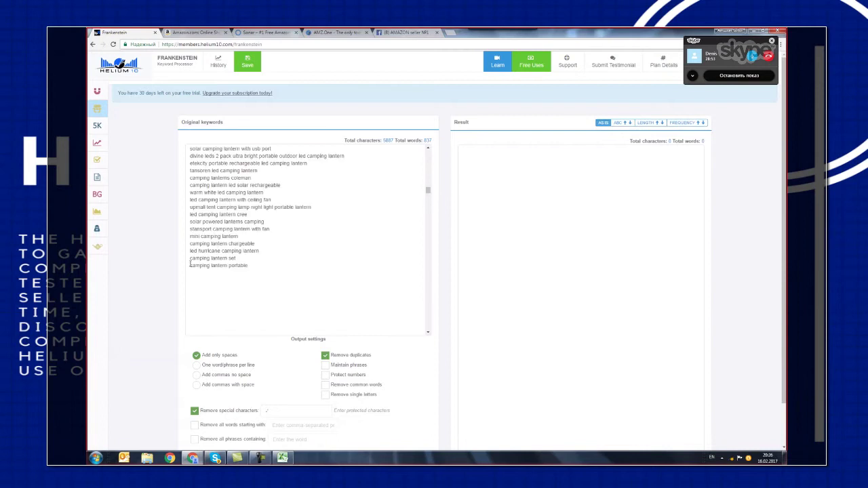
{"action": "left_click_drag", "start_coordinate": [192, 275], "coordinate": [261, 456]}
{"action": "key", "text": "BackSpace"}
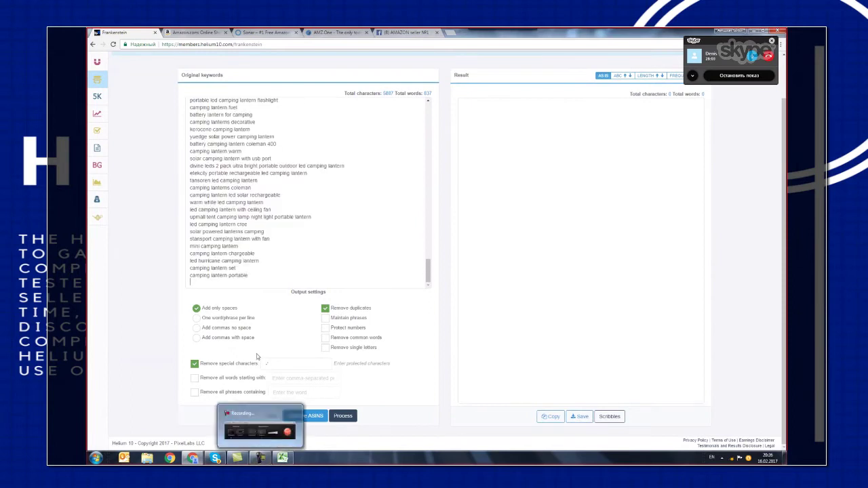
{"action": "key", "text": "Return"}
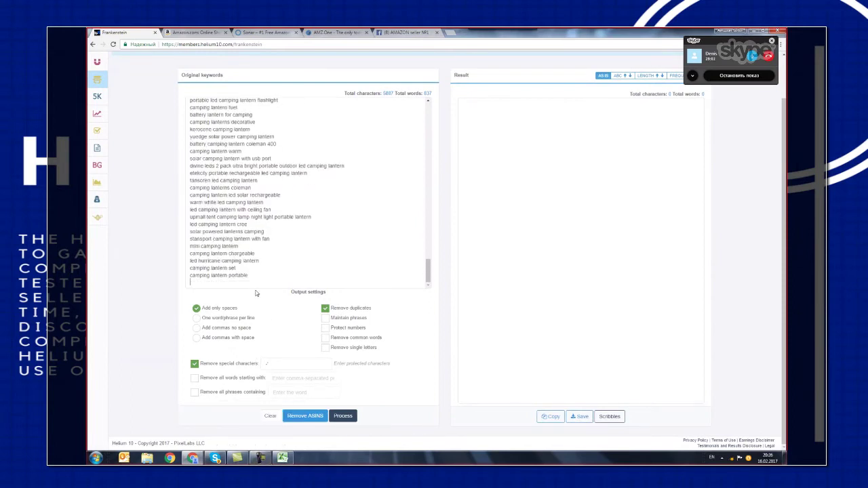
Copy all keywords from column A of the "Amzone" sheet in Excel and append them to Frankenstein's original keywords.
{"action": "left_click", "coordinate": [282, 458]}
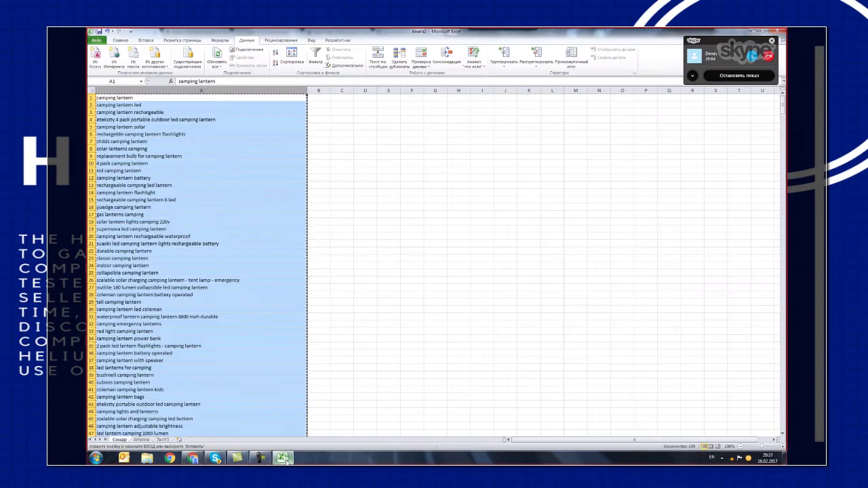
{"action": "left_click", "coordinate": [141, 440]}
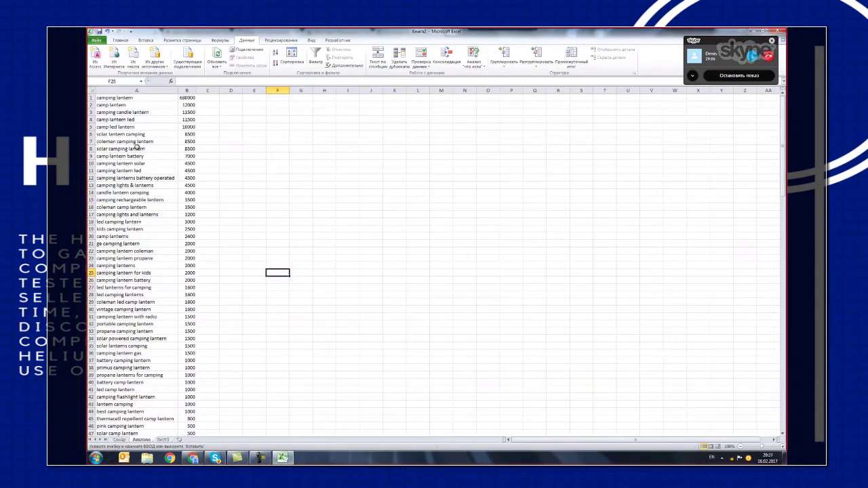
{"action": "left_click_drag", "start_coordinate": [108, 98], "coordinate": [116, 412]}
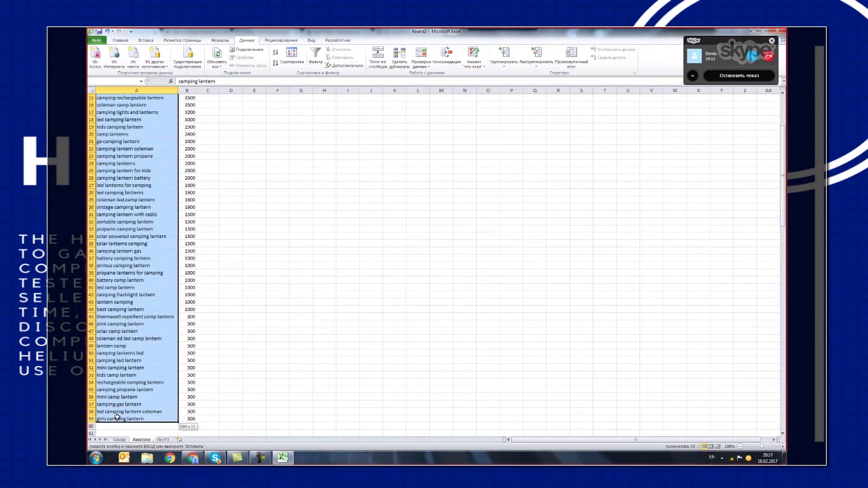
{"action": "right_click", "coordinate": [121, 277]}
{"action": "left_click", "coordinate": [154, 290]}
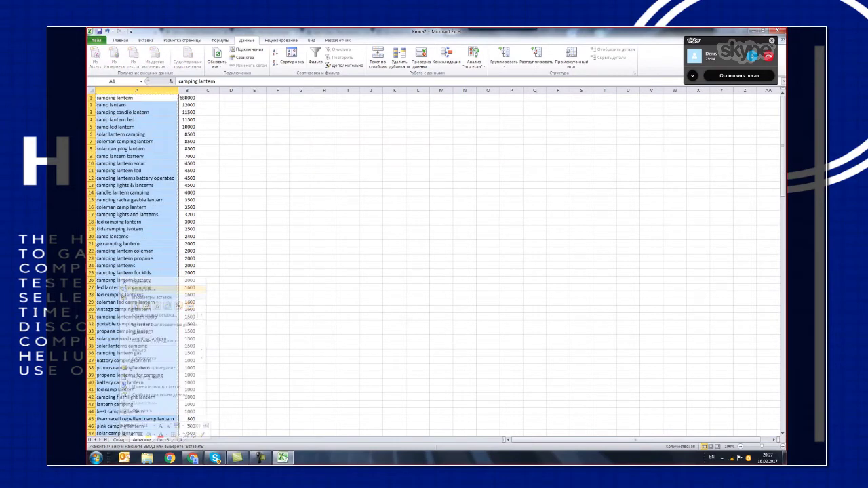
{"action": "left_click", "coordinate": [193, 458]}
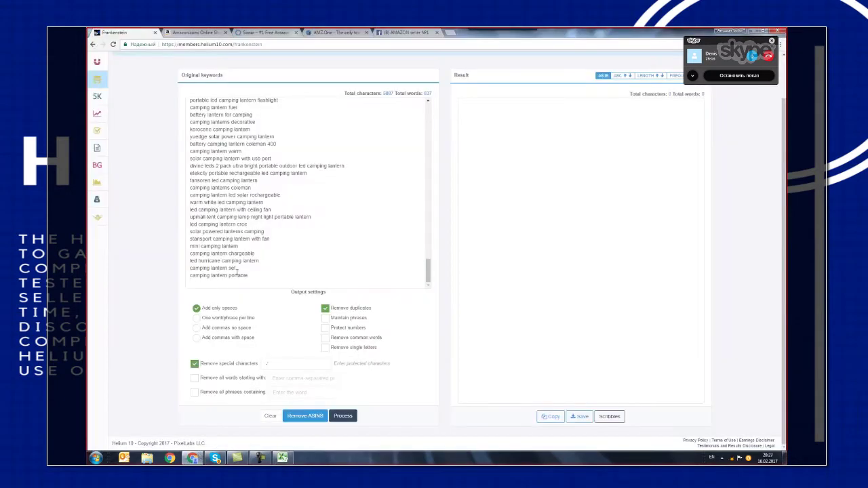
{"action": "left_click", "coordinate": [219, 285]}
{"action": "key", "text": "ctrl+v"}
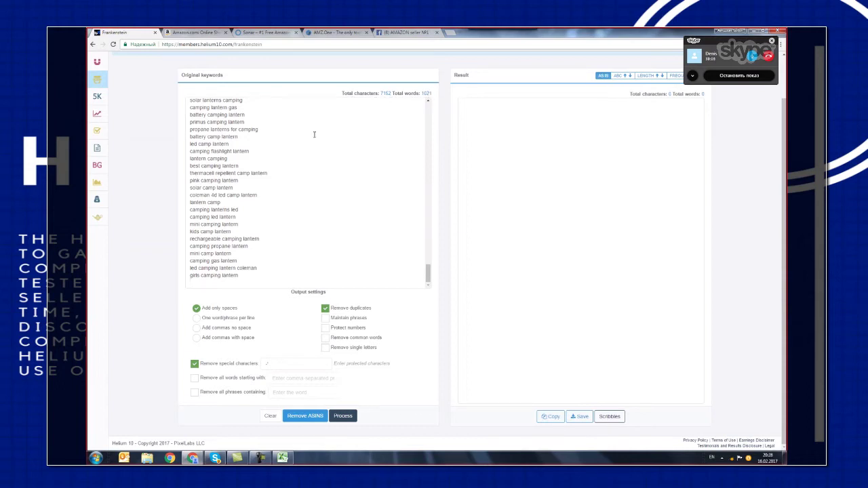
Try the comma-separated output formats, and settle on one word/phrase per line.
{"action": "left_click", "coordinate": [197, 318]}
{"action": "left_click", "coordinate": [196, 329]}
{"action": "left_click", "coordinate": [197, 338]}
{"action": "left_click", "coordinate": [206, 320]}
Look through the combined original keywords for numbers, single letters and special characters that the output settings would affect.
{"action": "scroll", "coordinate": [345, 249], "scroll_direction": "up", "scroll_amount": 5}
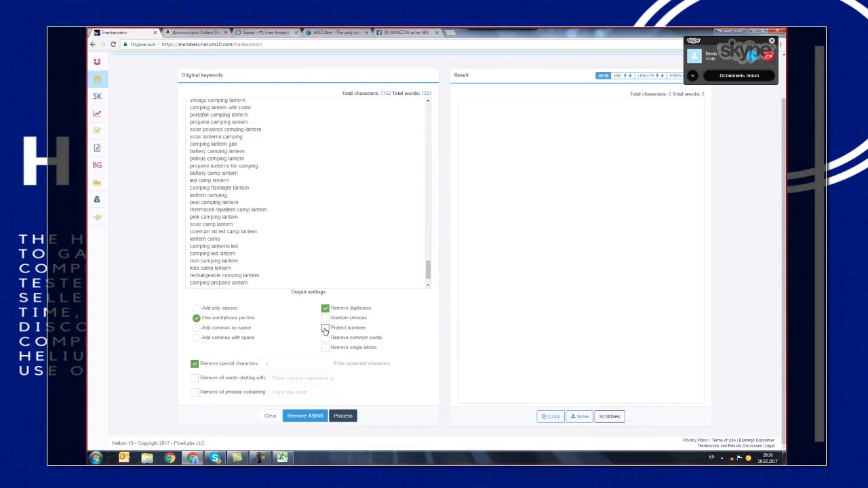
{"action": "scroll", "coordinate": [328, 247], "scroll_direction": "up", "scroll_amount": 10}
{"action": "scroll", "coordinate": [349, 230], "scroll_direction": "up", "scroll_amount": 5}
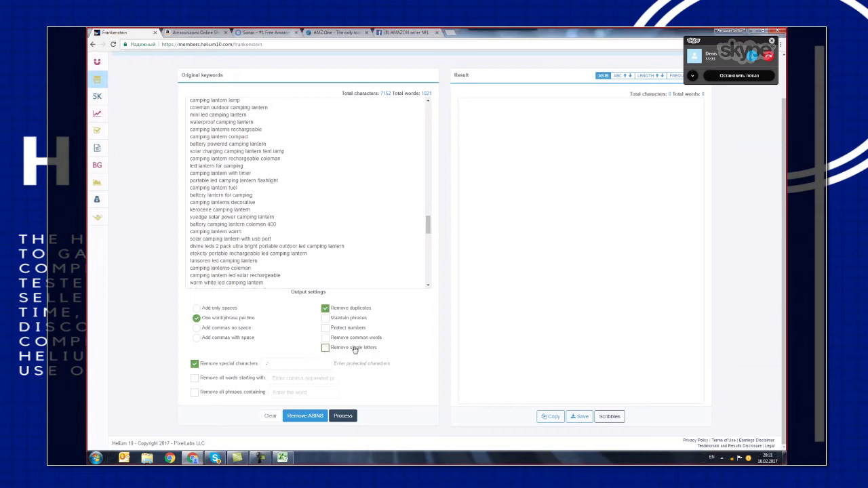
{"action": "scroll", "coordinate": [296, 235], "scroll_direction": "up", "scroll_amount": 3}
{"action": "scroll", "coordinate": [298, 230], "scroll_direction": "up", "scroll_amount": 4}
{"action": "scroll", "coordinate": [302, 231], "scroll_direction": "up", "scroll_amount": 2}
{"action": "scroll", "coordinate": [303, 231], "scroll_direction": "up", "scroll_amount": 5}
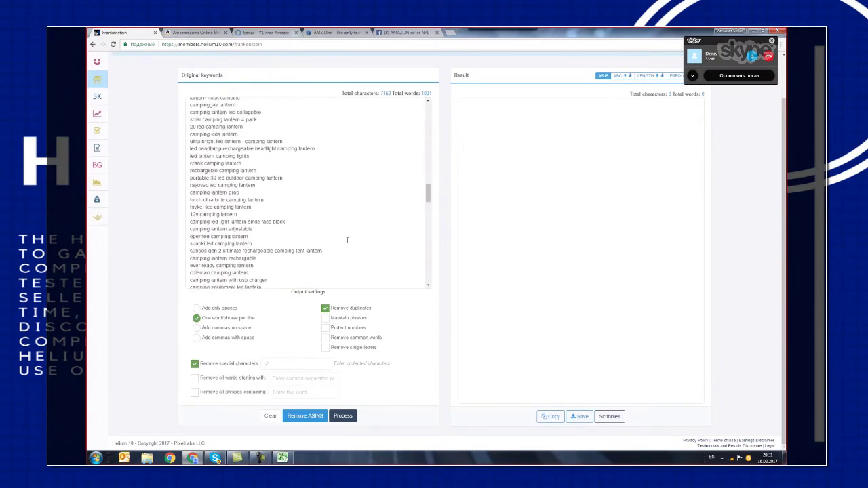
{"action": "scroll", "coordinate": [350, 241], "scroll_direction": "up", "scroll_amount": 5}
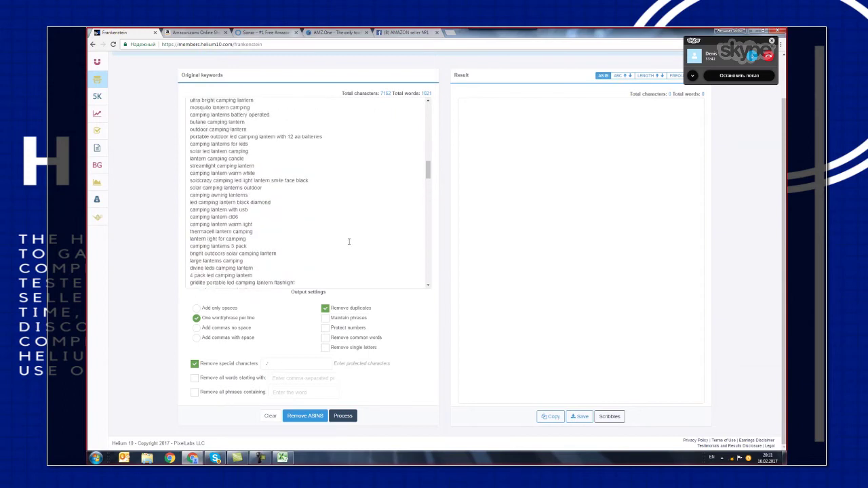
{"action": "scroll", "coordinate": [346, 238], "scroll_direction": "up", "scroll_amount": 2}
{"action": "scroll", "coordinate": [305, 217], "scroll_direction": "up", "scroll_amount": 1}
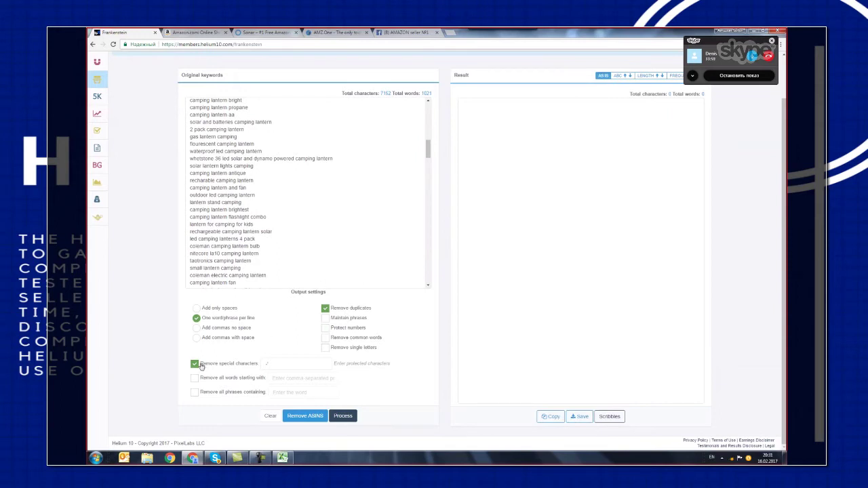
{"action": "scroll", "coordinate": [320, 248], "scroll_direction": "up", "scroll_amount": 6}
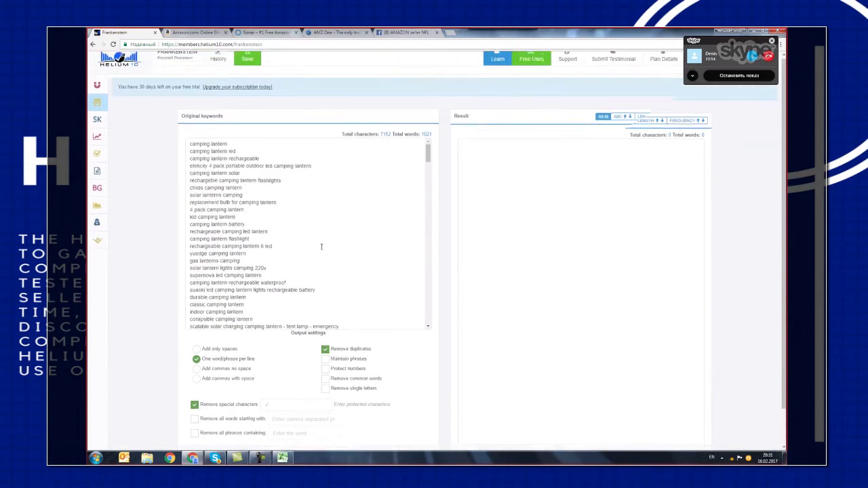
{"action": "scroll", "coordinate": [322, 247], "scroll_direction": "down", "scroll_amount": 5}
{"action": "scroll", "coordinate": [349, 267], "scroll_direction": "down", "scroll_amount": 5}
{"action": "scroll", "coordinate": [351, 270], "scroll_direction": "down", "scroll_amount": 3}
{"action": "scroll", "coordinate": [281, 394], "scroll_direction": "down", "scroll_amount": 2}
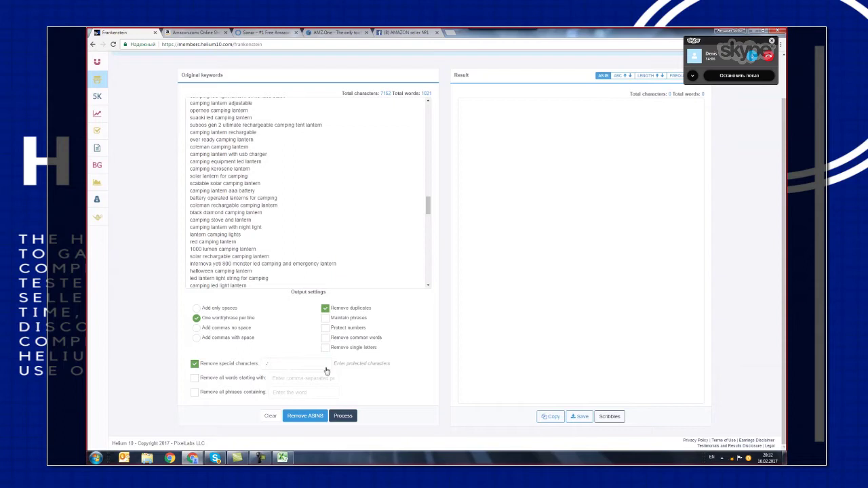
Enable removal of all words starting with a given text, and enter "recharg" copied from the keyword list.
{"action": "left_click", "coordinate": [195, 380]}
{"action": "scroll", "coordinate": [259, 344], "scroll_direction": "up", "scroll_amount": 2}
{"action": "scroll", "coordinate": [258, 251], "scroll_direction": "up", "scroll_amount": 2}
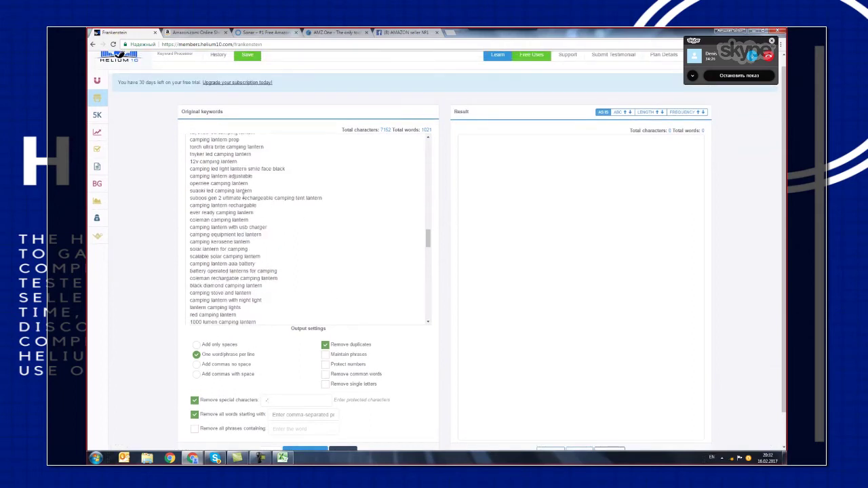
{"action": "left_click_drag", "start_coordinate": [244, 196], "coordinate": [260, 195]}
{"action": "right_click", "coordinate": [256, 197]}
{"action": "left_click", "coordinate": [272, 212]}
{"action": "left_click", "coordinate": [274, 400]}
{"action": "left_click", "coordinate": [278, 419]}
{"action": "key", "text": "ctrl+v"}
Enable removal of all phrases containing a given word, and enter "rechargeable" copied from the keyword list.
{"action": "scroll", "coordinate": [250, 420], "scroll_direction": "down", "scroll_amount": 1}
{"action": "left_click", "coordinate": [196, 394]}
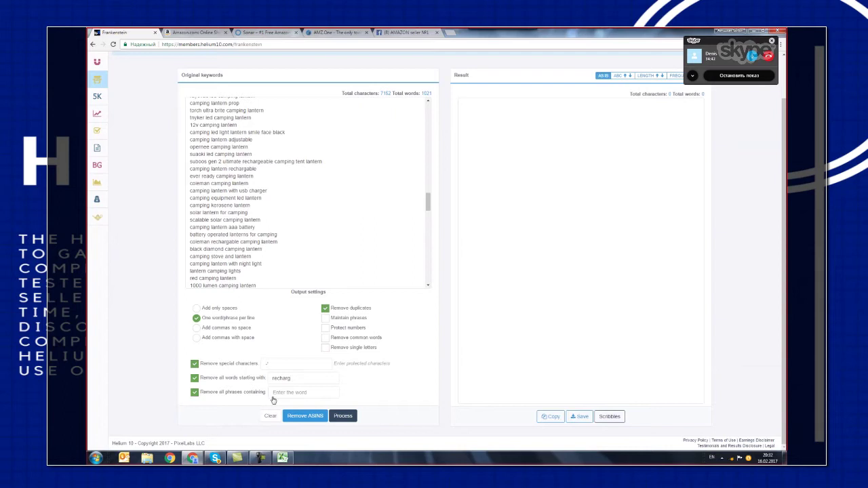
{"action": "scroll", "coordinate": [265, 244], "scroll_direction": "up", "scroll_amount": 2}
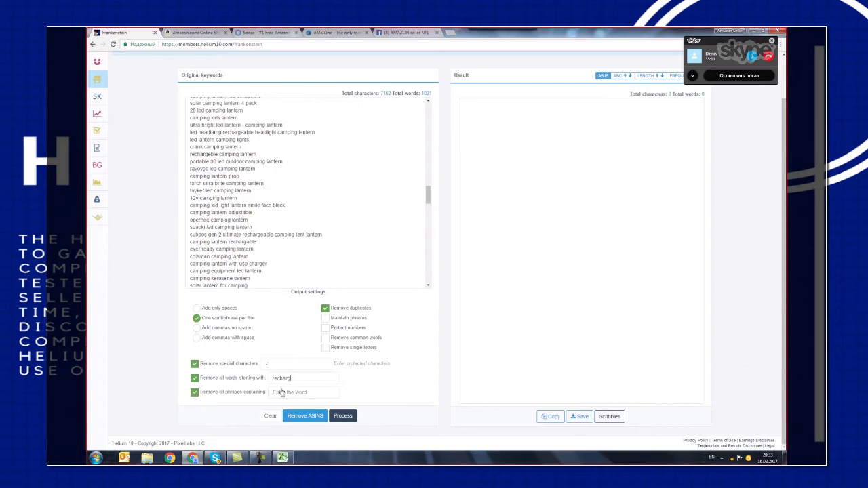
{"action": "scroll", "coordinate": [256, 191], "scroll_direction": "up", "scroll_amount": 2}
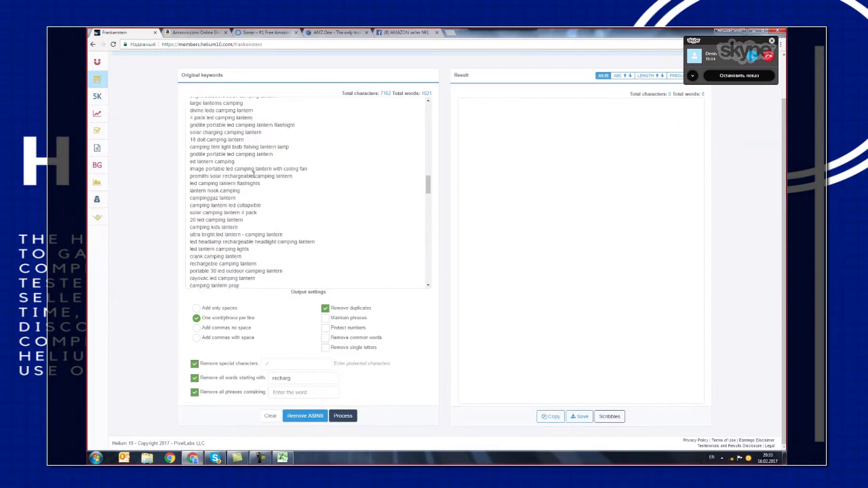
{"action": "left_click_drag", "start_coordinate": [223, 241], "coordinate": [255, 242]}
{"action": "right_click", "coordinate": [249, 241]}
{"action": "left_click", "coordinate": [268, 256]}
{"action": "scroll", "coordinate": [291, 258], "scroll_direction": "down", "scroll_amount": 2}
{"action": "left_click", "coordinate": [293, 392]}
{"action": "key", "text": "ctrl+v"}
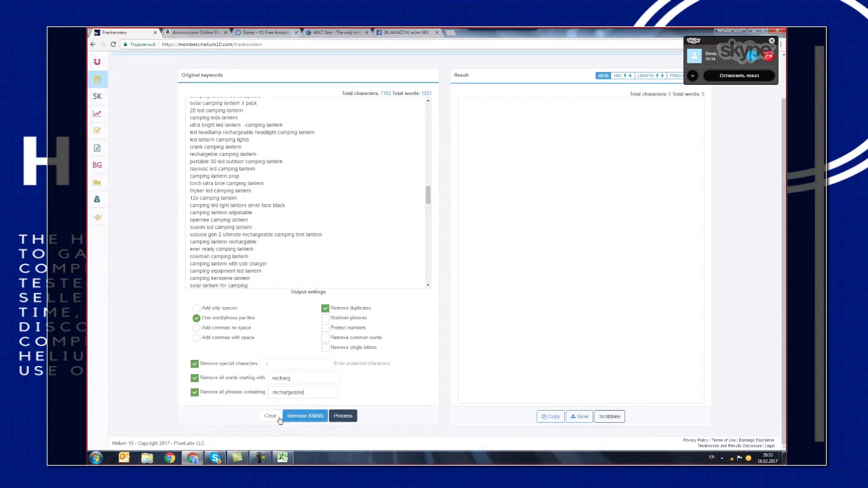
Run the ASIN removal on the original keywords, process the list and review the resulting single words.
{"action": "left_click", "coordinate": [304, 415]}
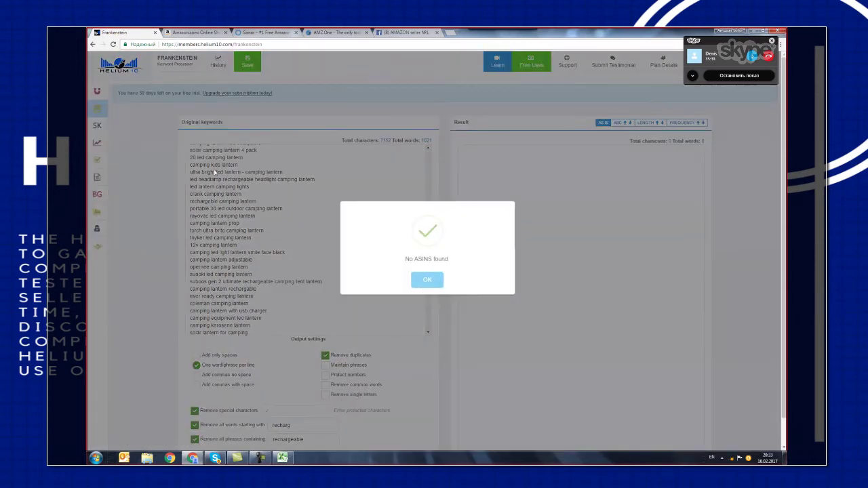
{"action": "left_click", "coordinate": [426, 280]}
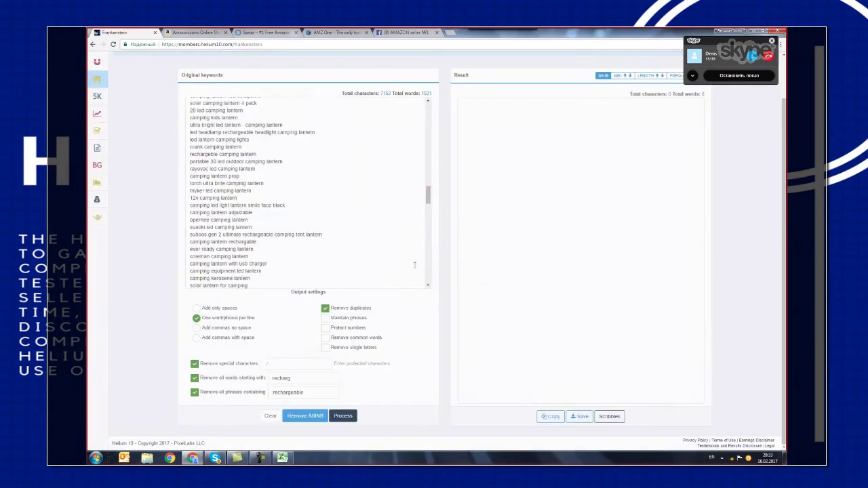
{"action": "left_click", "coordinate": [344, 416]}
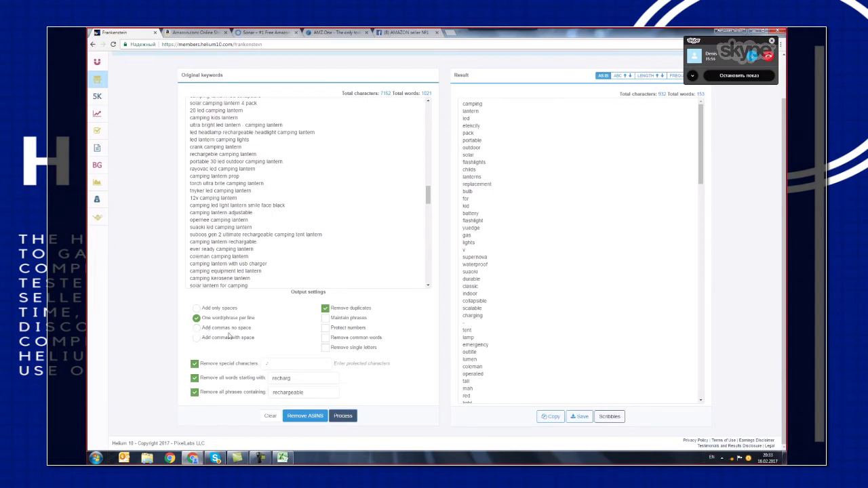
{"action": "scroll", "coordinate": [523, 213], "scroll_direction": "up", "scroll_amount": 2}
{"action": "scroll", "coordinate": [529, 244], "scroll_direction": "down", "scroll_amount": 8}
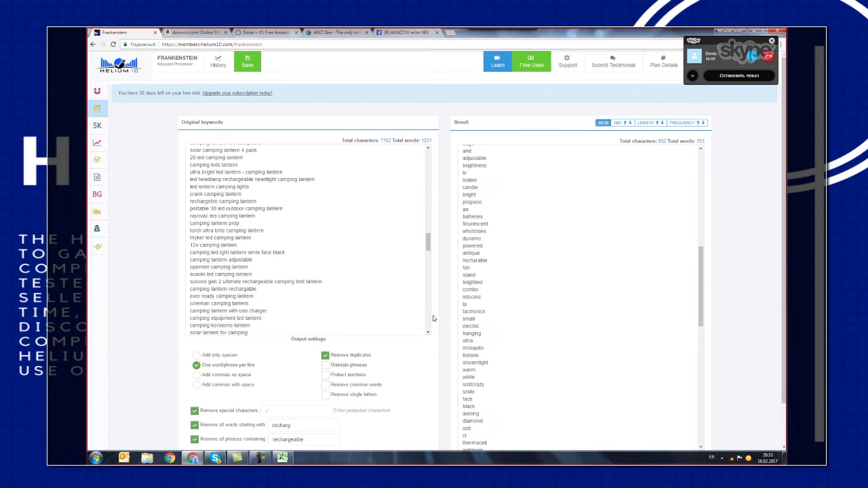
Turn on the Maintain phrases output setting so the keyword phrases are kept whole.
{"action": "left_click", "coordinate": [326, 365]}
{"action": "scroll", "coordinate": [472, 350], "scroll_direction": "down", "scroll_amount": 2}
{"action": "scroll", "coordinate": [473, 349], "scroll_direction": "down", "scroll_amount": 3}
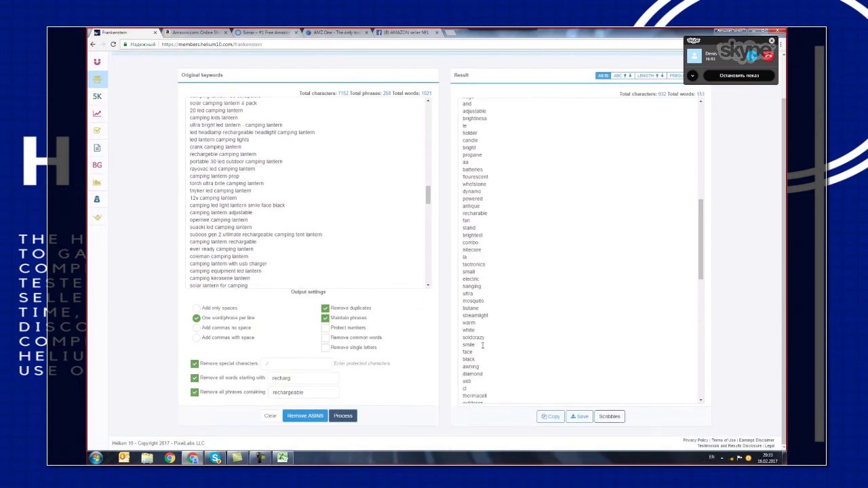
Process the original keywords with Maintain phrases on and review the resulting whole phrases.
{"action": "left_click", "coordinate": [343, 416]}
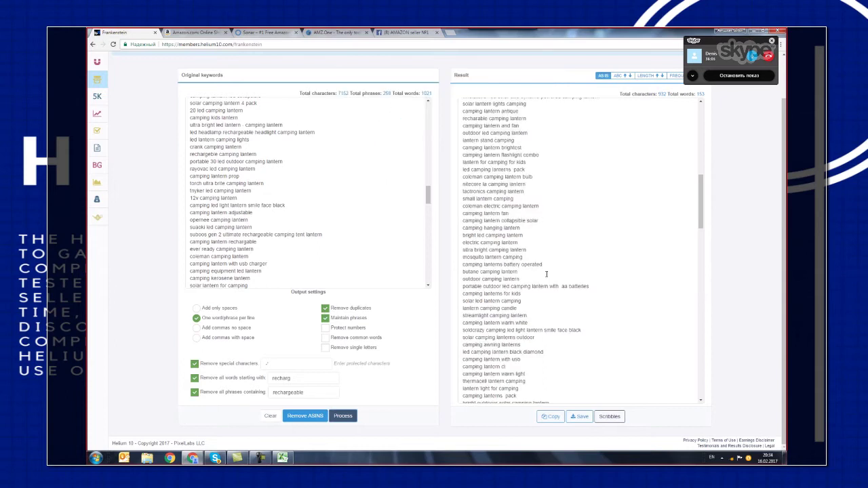
{"action": "scroll", "coordinate": [516, 272], "scroll_direction": "down", "scroll_amount": 5}
Turn off Maintain phrases, process the list again and review the resulting single words.
{"action": "left_click", "coordinate": [326, 319]}
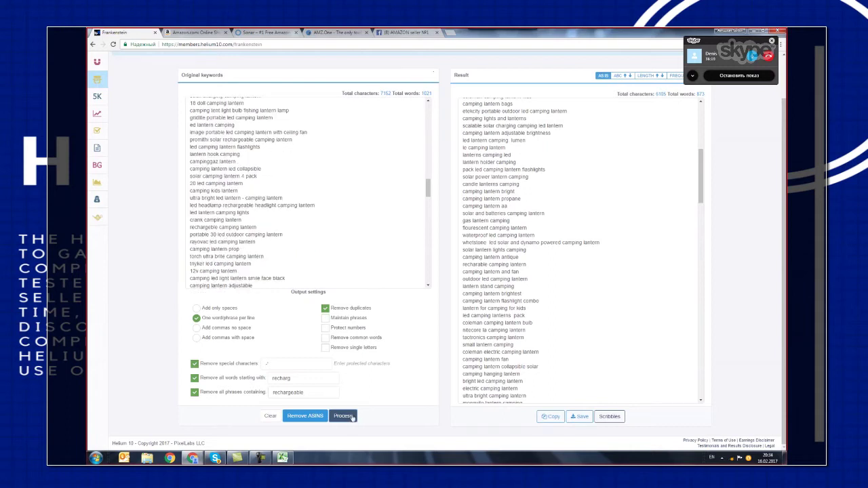
{"action": "left_click", "coordinate": [343, 416]}
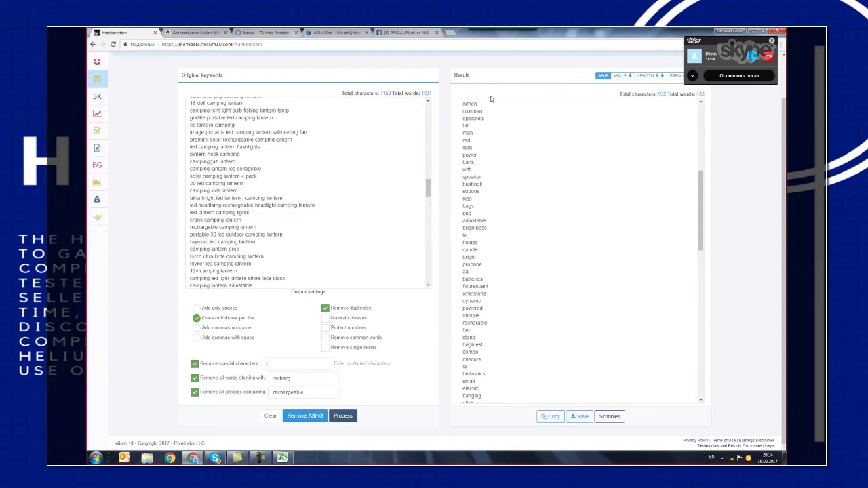
{"action": "scroll", "coordinate": [546, 241], "scroll_direction": "up", "scroll_amount": 4}
{"action": "scroll", "coordinate": [548, 231], "scroll_direction": "up", "scroll_amount": 1}
{"action": "scroll", "coordinate": [548, 217], "scroll_direction": "down", "scroll_amount": 1}
{"action": "scroll", "coordinate": [488, 236], "scroll_direction": "down", "scroll_amount": 3}
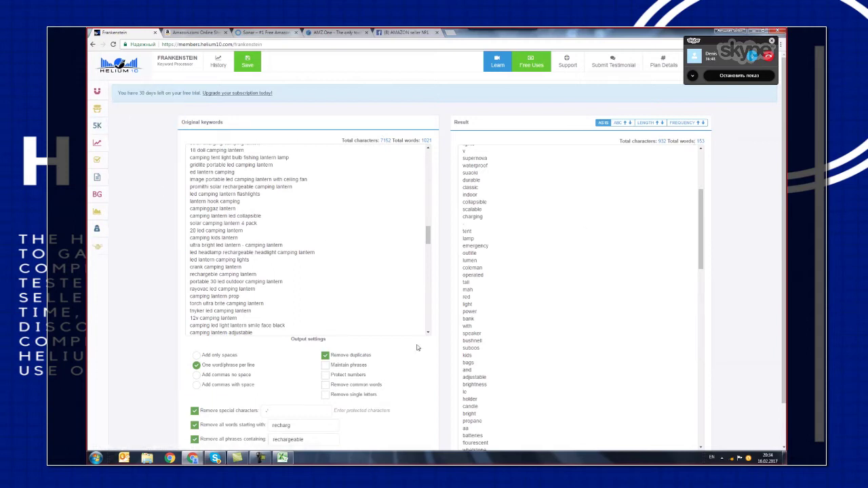
Turn Maintain phrases back on, reprocess the keywords and review the resulting phrases through to the end of the list.
{"action": "left_click", "coordinate": [325, 365]}
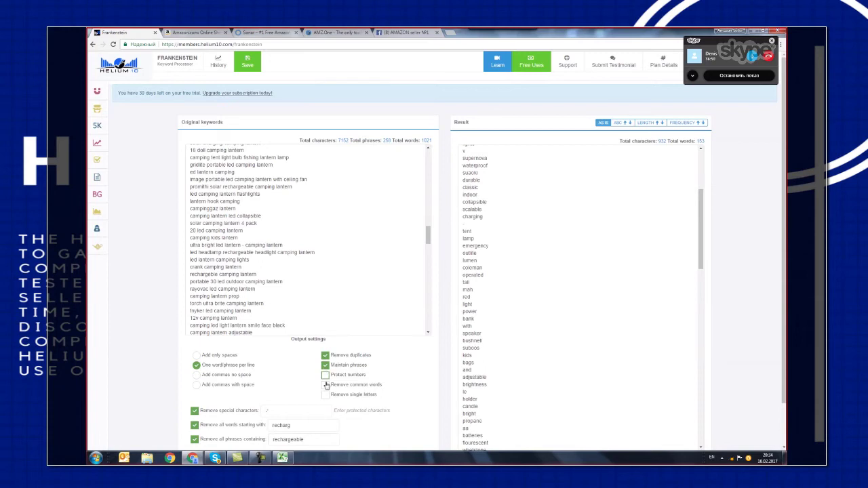
{"action": "scroll", "coordinate": [365, 374], "scroll_direction": "down", "scroll_amount": 2}
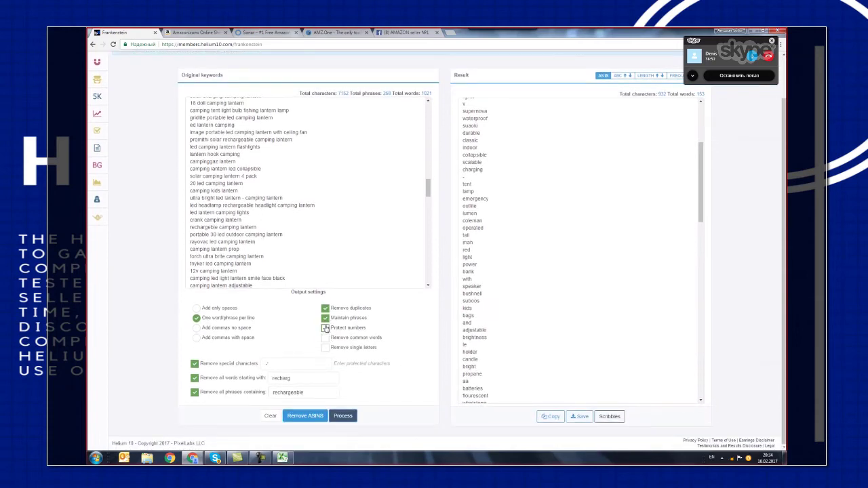
{"action": "left_click", "coordinate": [341, 414]}
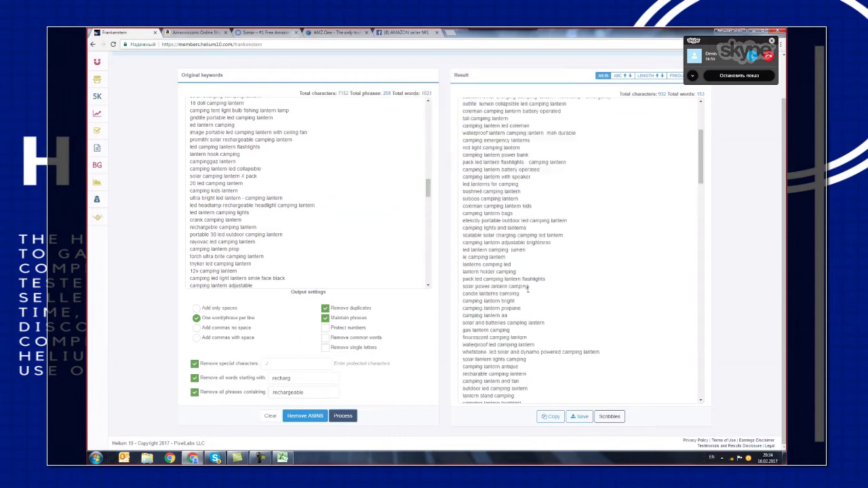
{"action": "scroll", "coordinate": [528, 289], "scroll_direction": "up", "scroll_amount": 5}
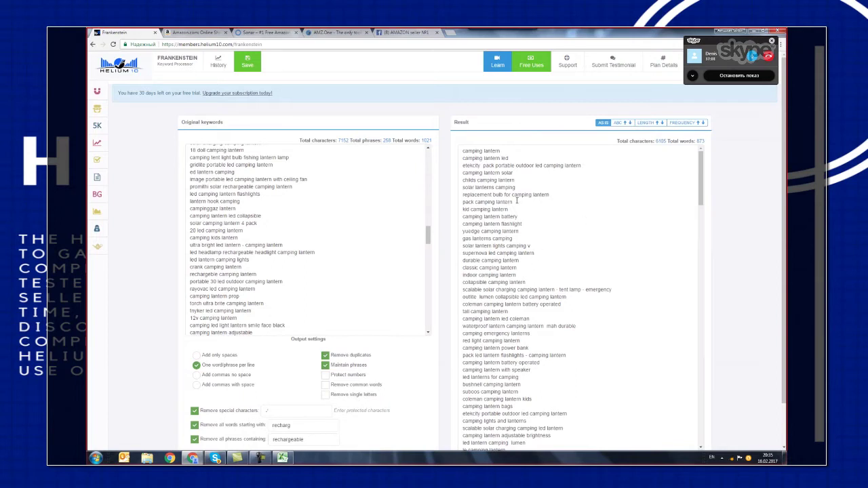
{"action": "scroll", "coordinate": [455, 277], "scroll_direction": "down", "scroll_amount": 1}
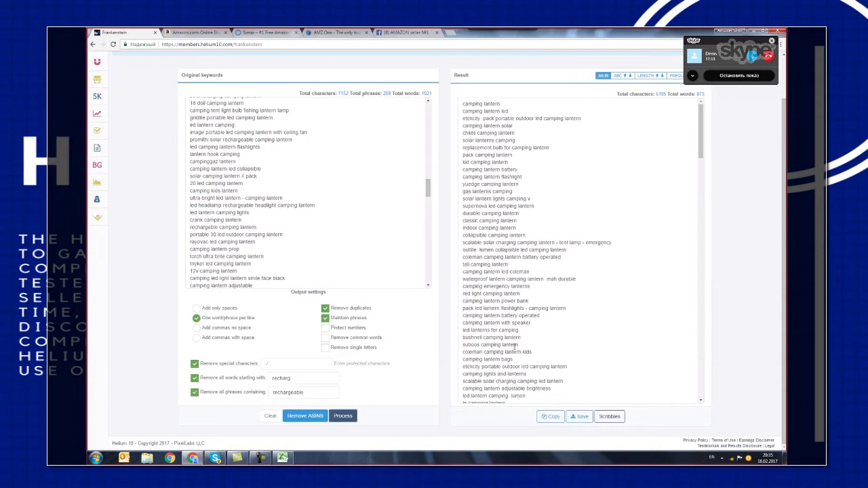
{"action": "left_click_drag", "start_coordinate": [701, 129], "coordinate": [701, 359]}
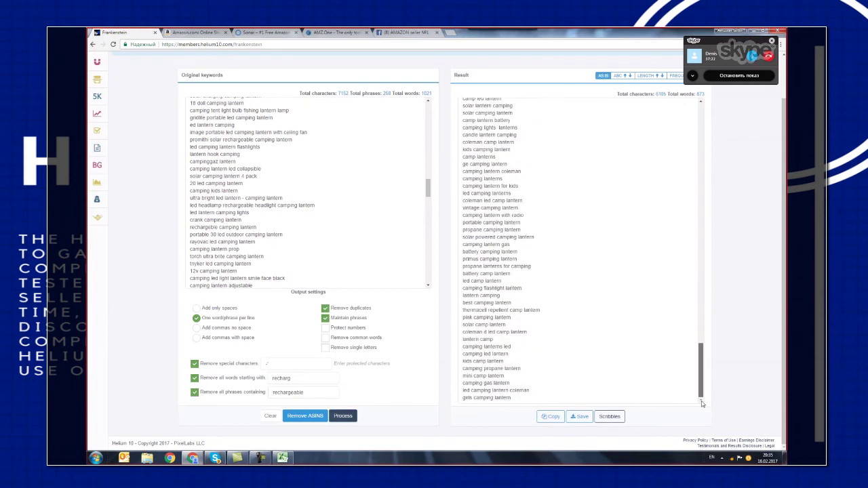
Select all the processed keyword phrases in the result list and copy them.
{"action": "left_click_drag", "start_coordinate": [514, 405], "coordinate": [534, 399]}
{"action": "right_click", "coordinate": [472, 152]}
{"action": "left_click", "coordinate": [464, 151]}
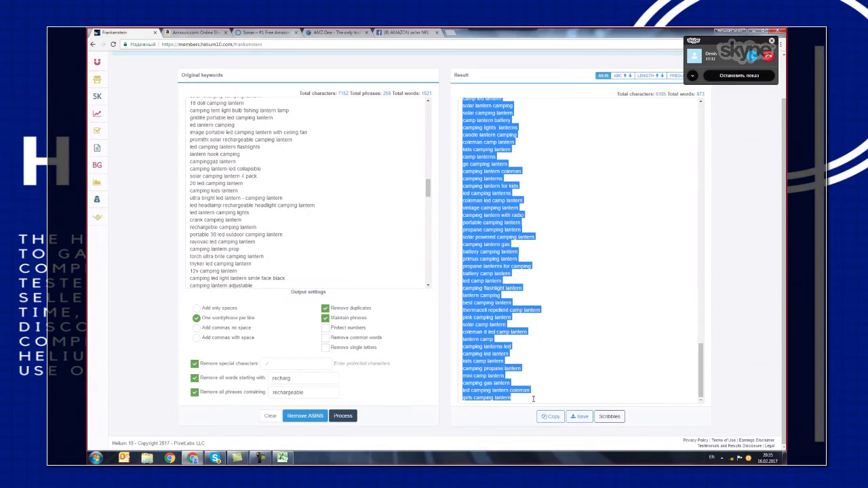
{"action": "right_click", "coordinate": [501, 257]}
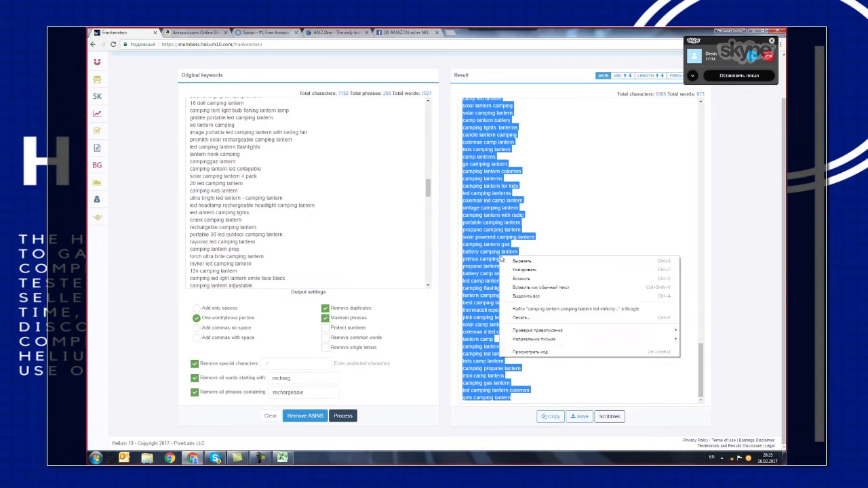
{"action": "left_click", "coordinate": [519, 269]}
Switch to Excel, paste the copied phrases into the empty third sheet and fit column A to their width.
{"action": "left_click", "coordinate": [283, 459]}
{"action": "left_click", "coordinate": [164, 440]}
{"action": "left_click", "coordinate": [92, 90]}
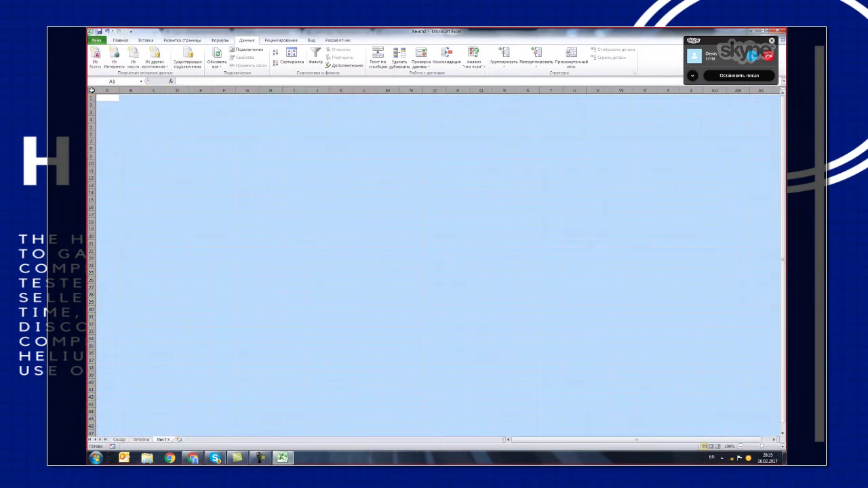
{"action": "key", "text": "ctrl+v"}
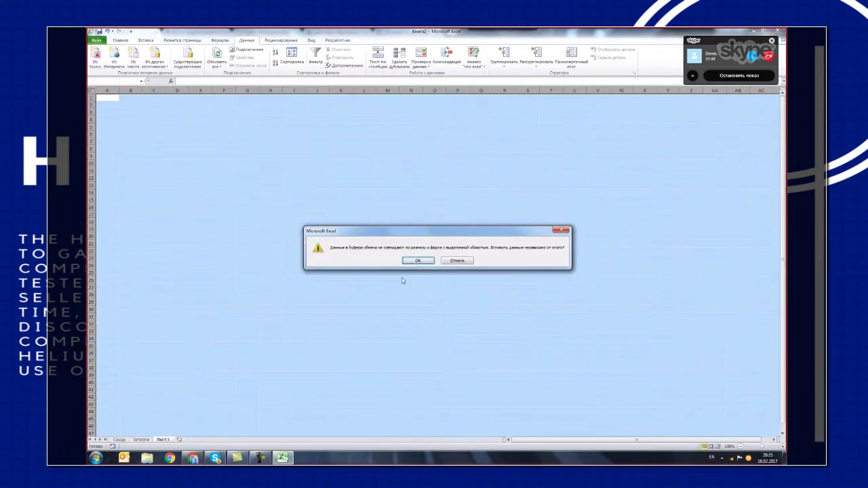
{"action": "left_click", "coordinate": [409, 260]}
{"action": "double_click", "coordinate": [120, 91]}
{"action": "left_click", "coordinate": [357, 163]}
Examine the pasted phrases in column A, especially the ones in A1 and A2.
{"action": "scroll", "coordinate": [366, 306], "scroll_direction": "down", "scroll_amount": 8}
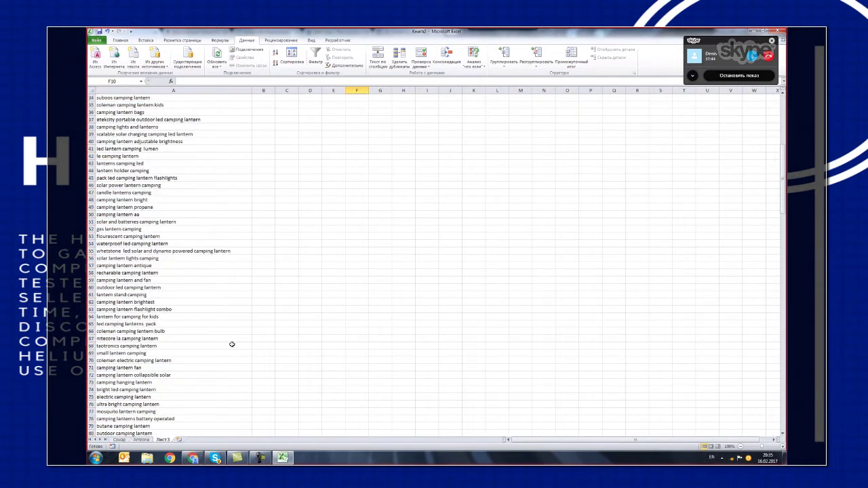
{"action": "scroll", "coordinate": [232, 345], "scroll_direction": "up", "scroll_amount": 8}
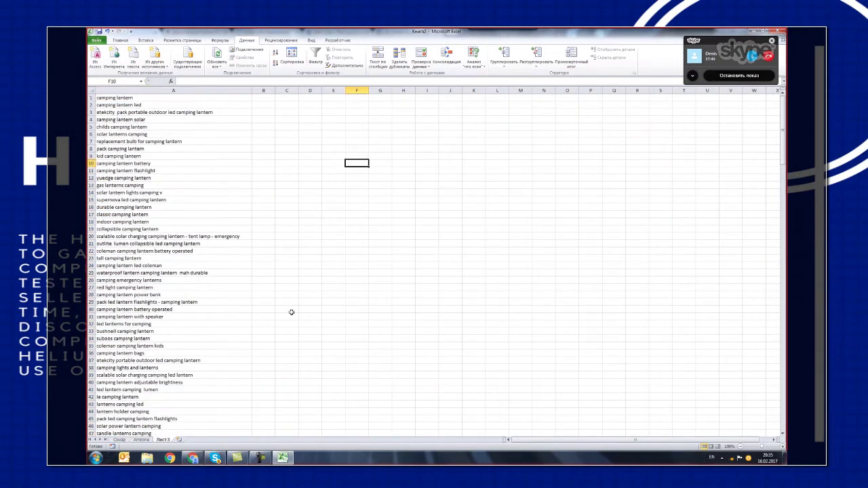
{"action": "left_click_drag", "start_coordinate": [347, 287], "coordinate": [331, 281]}
{"action": "left_click", "coordinate": [126, 99]}
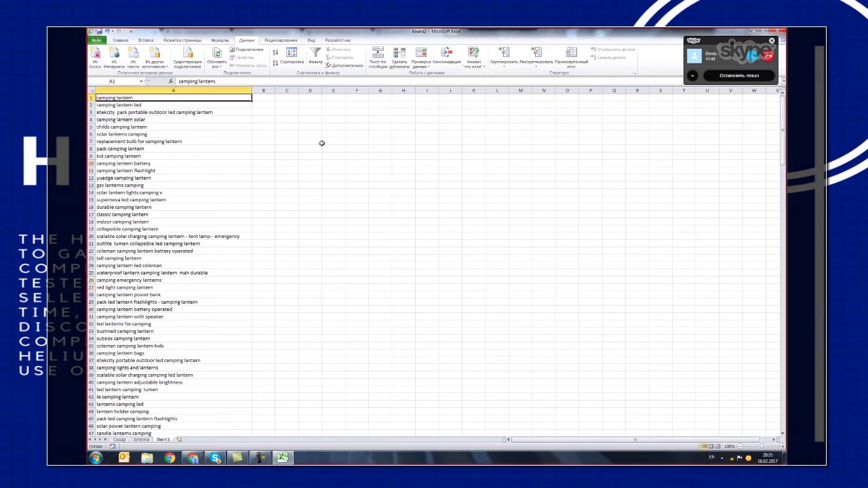
{"action": "left_click", "coordinate": [357, 170]}
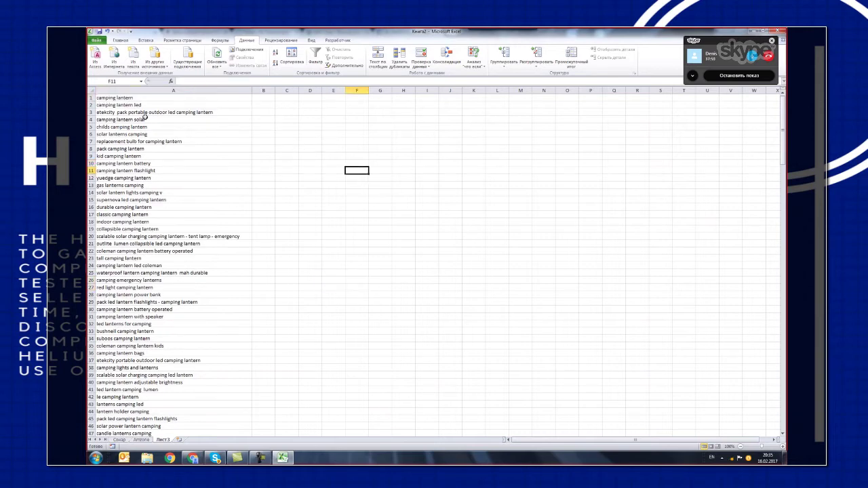
{"action": "left_click", "coordinate": [119, 99]}
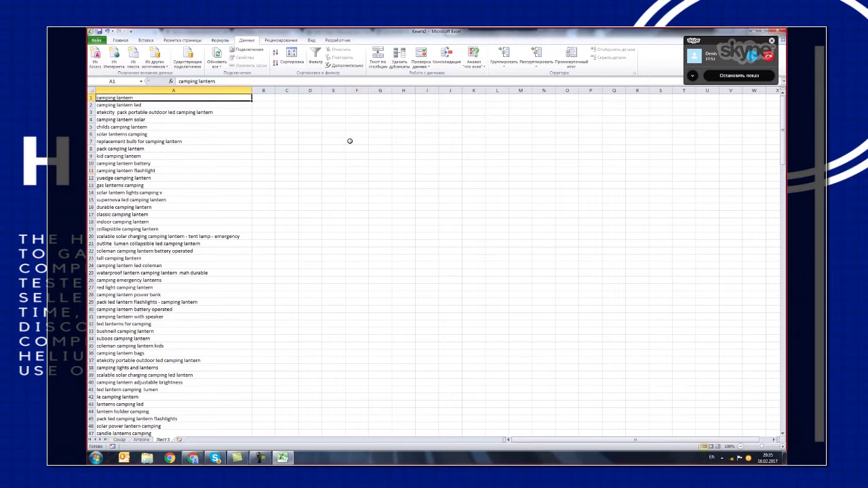
{"action": "left_click", "coordinate": [108, 106]}
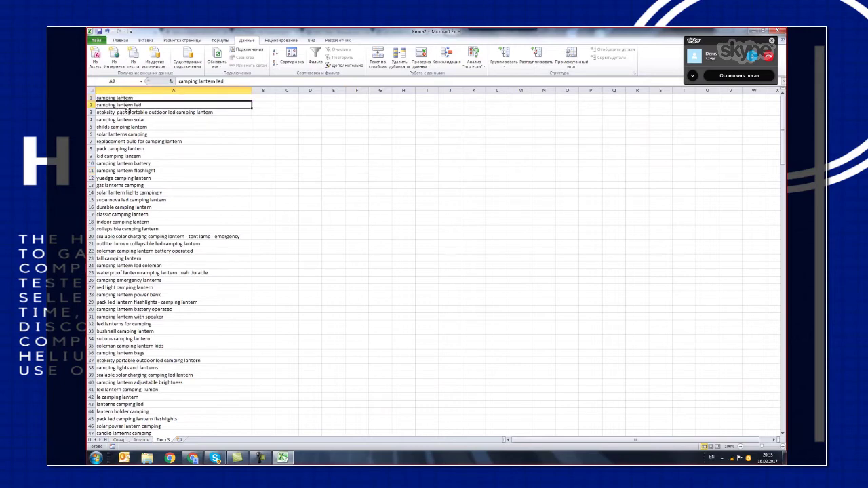
{"action": "left_click", "coordinate": [343, 148]}
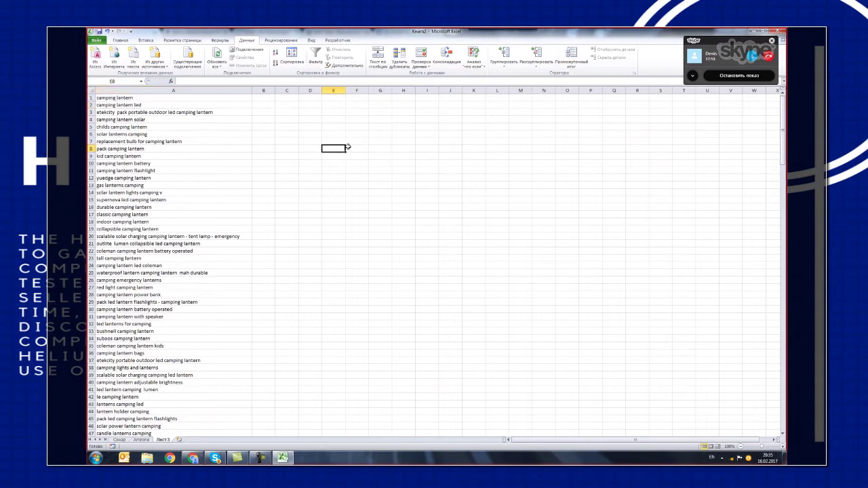
Open the Find dialog and enter "camping lantern", copied from cell A1, as the search text.
{"action": "key", "text": "ctrl+g"}
{"action": "key", "text": "Escape"}
{"action": "key", "text": "ctrl+f"}
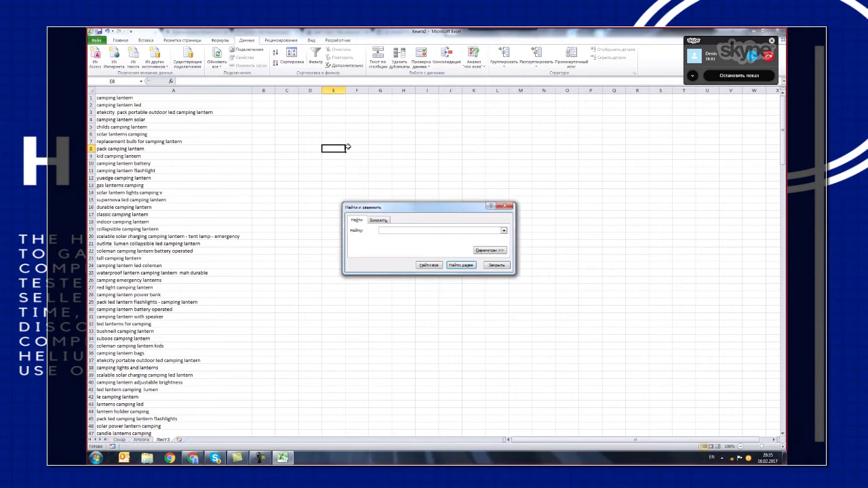
{"action": "double_click", "coordinate": [126, 98]}
{"action": "left_click_drag", "start_coordinate": [133, 98], "coordinate": [96, 98]}
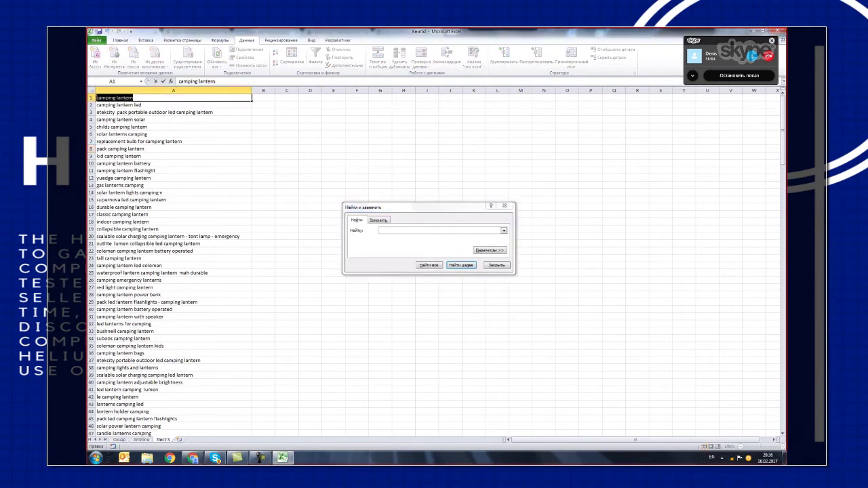
{"action": "right_click", "coordinate": [96, 99]}
{"action": "left_click", "coordinate": [117, 113]}
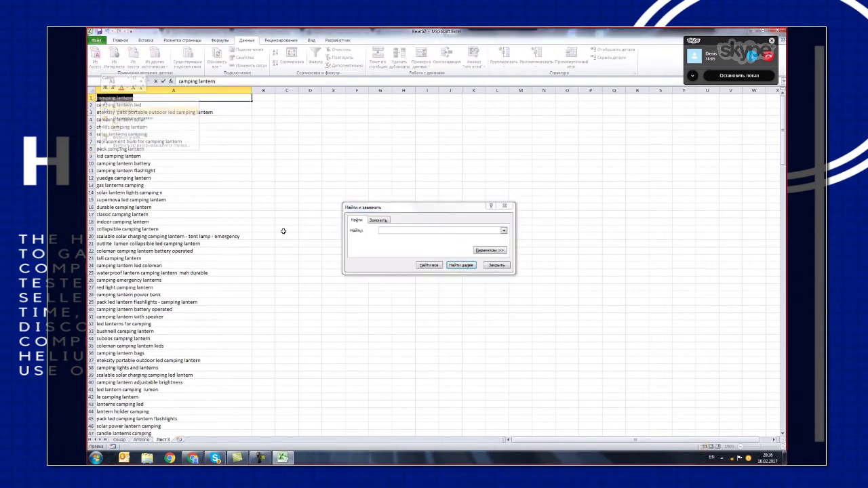
{"action": "left_click", "coordinate": [398, 231]}
{"action": "key", "text": "ctrl+v"}
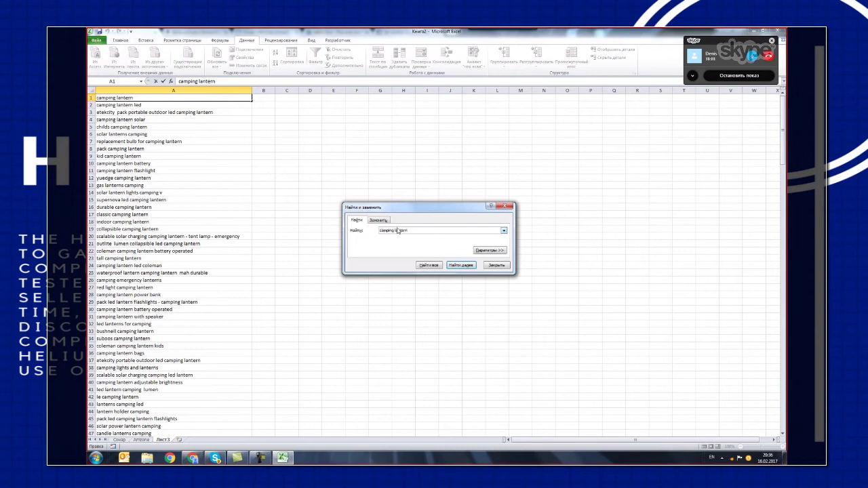
Search for the entered phrase and step through its first three matches in column A.
{"action": "key", "text": "Return"}
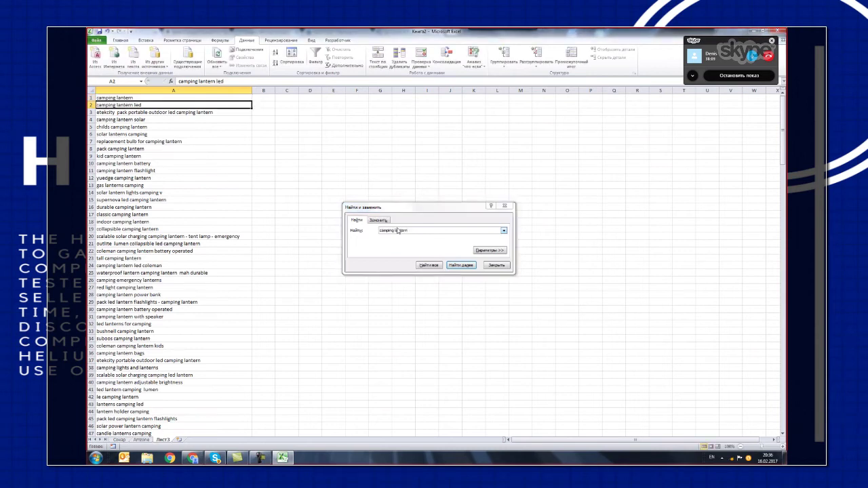
{"action": "key", "text": "Return"}
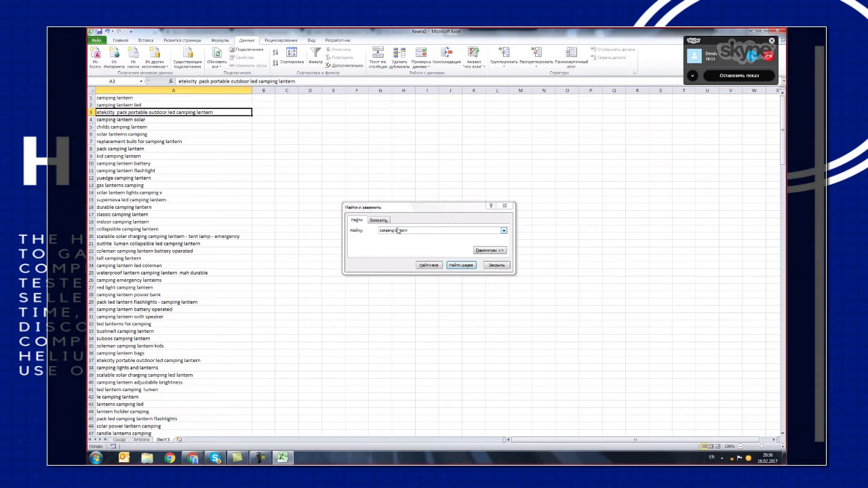
{"action": "key", "text": "Return"}
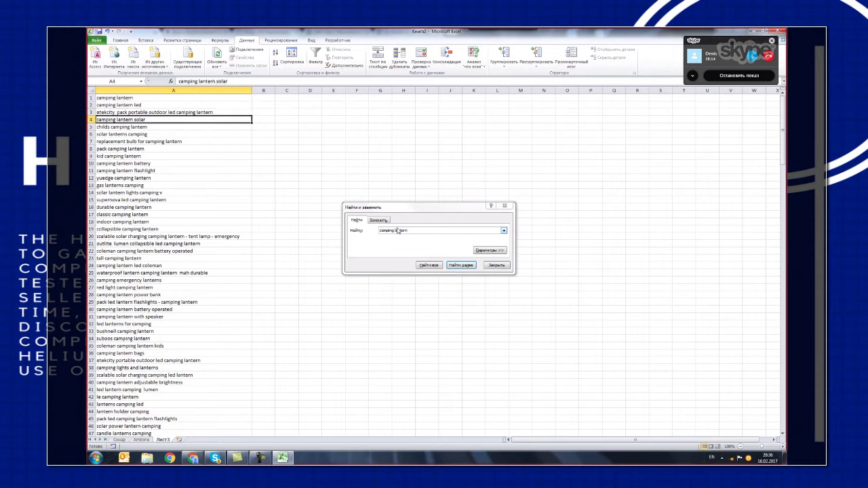
Clear the generic phrase "camping lantern" from cell A1.
{"action": "left_click", "coordinate": [112, 97]}
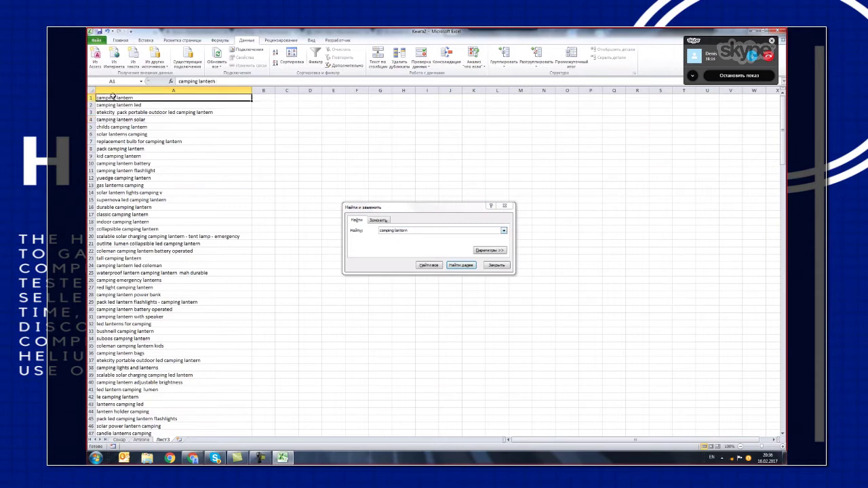
{"action": "key", "text": "Delete"}
{"action": "left_click", "coordinate": [235, 165]}
Sort the phrases in column A alphabetically from A to Z and close the Find dialog.
{"action": "left_click", "coordinate": [157, 88]}
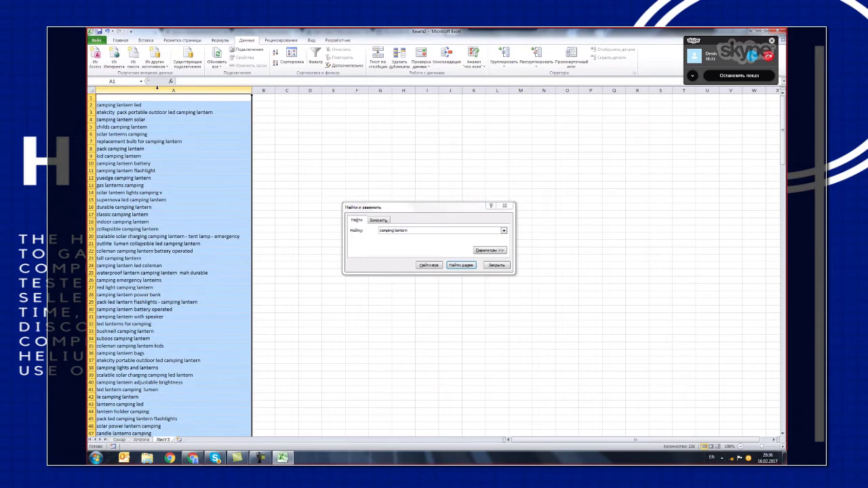
{"action": "left_click", "coordinate": [275, 54]}
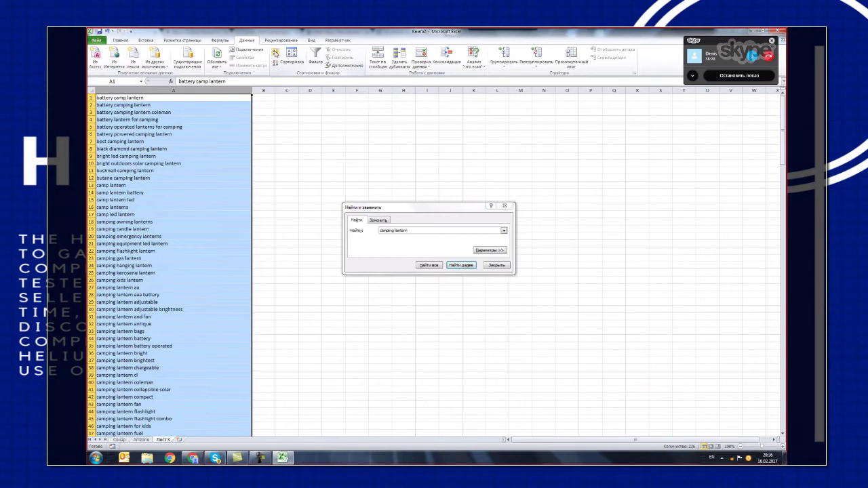
{"action": "left_click", "coordinate": [490, 269]}
{"action": "left_click", "coordinate": [257, 215]}
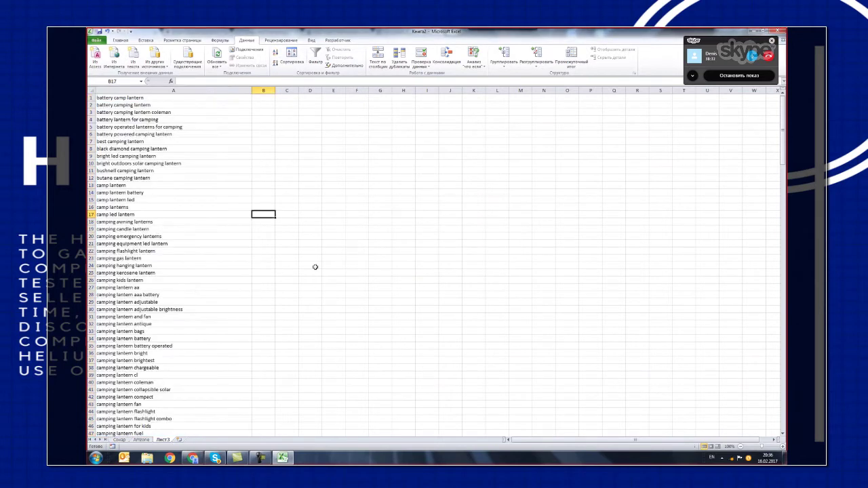
Clear the generic phrase "camp lantern" from cell A13 and check the phrases just below it.
{"action": "left_click", "coordinate": [114, 185]}
{"action": "key", "text": "Delete"}
{"action": "left_click", "coordinate": [123, 192]}
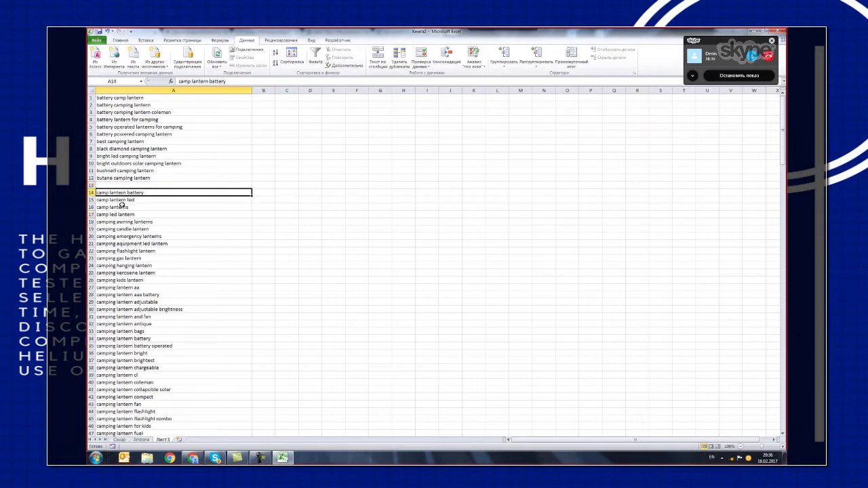
{"action": "left_click", "coordinate": [124, 203]}
{"action": "double_click", "coordinate": [129, 208]}
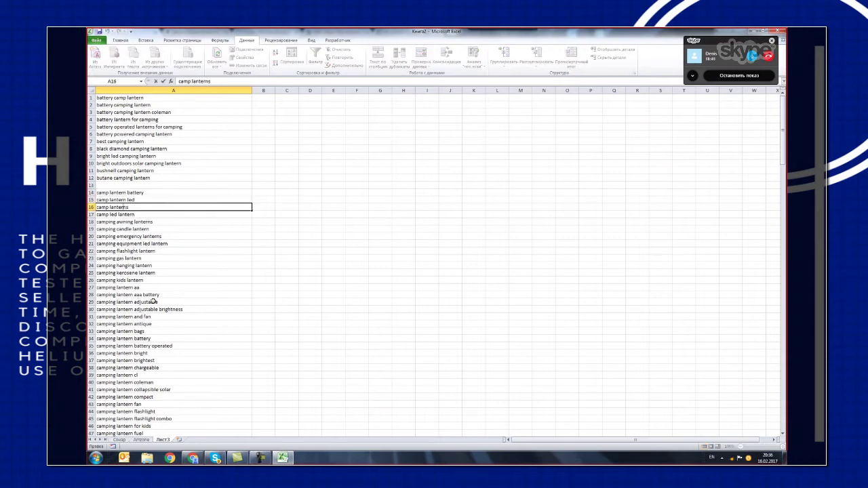
Look through the sorted phrases in column A for other generic ones, down to "lantern camp" in cell A125.
{"action": "scroll", "coordinate": [163, 301], "scroll_direction": "down", "scroll_amount": 16}
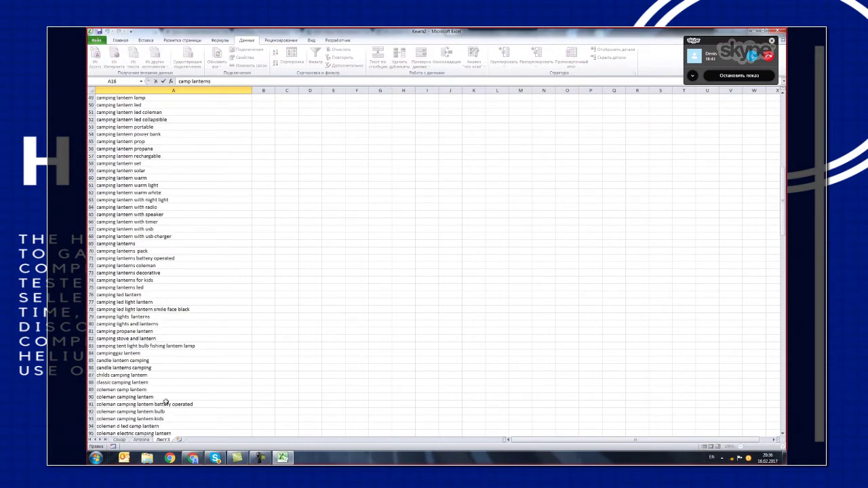
{"action": "scroll", "coordinate": [156, 367], "scroll_direction": "down", "scroll_amount": 7}
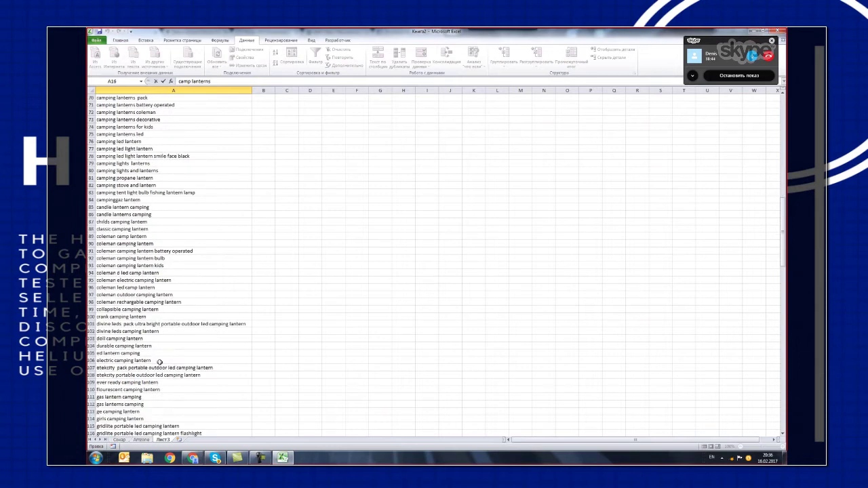
{"action": "scroll", "coordinate": [159, 363], "scroll_direction": "down", "scroll_amount": 7}
{"action": "left_click", "coordinate": [118, 346]}
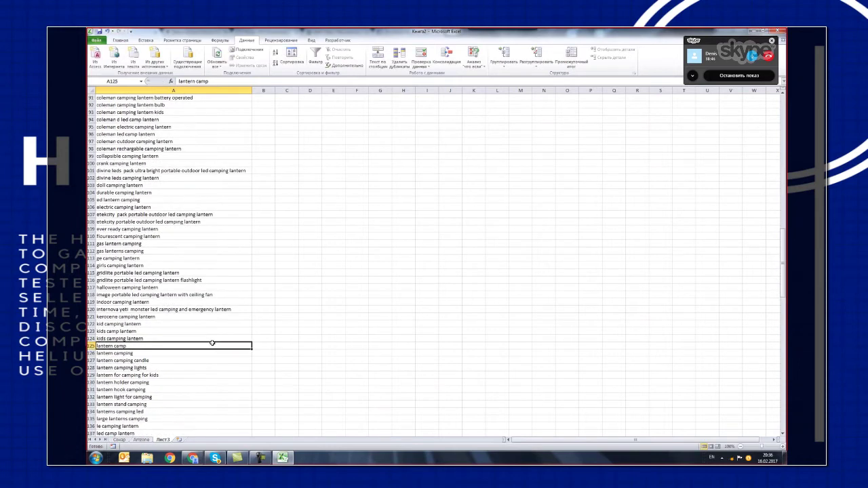
{"action": "double_click", "coordinate": [128, 347]}
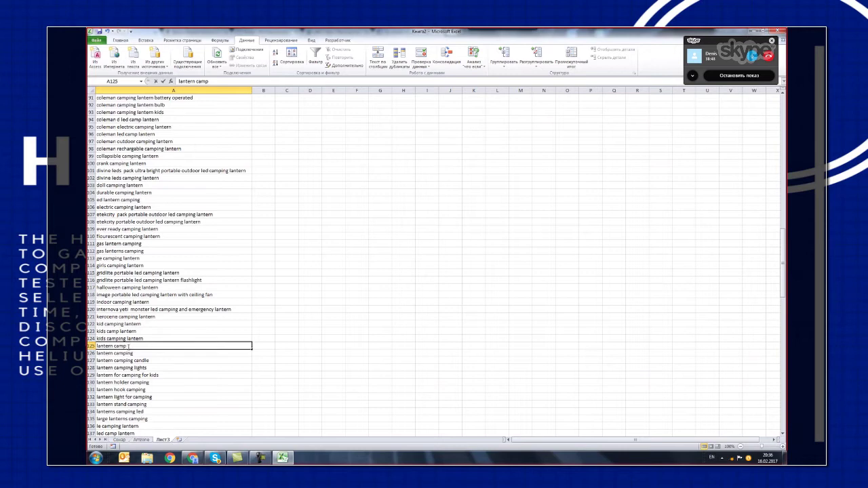
{"action": "left_click_drag", "start_coordinate": [128, 347], "coordinate": [96, 346]}
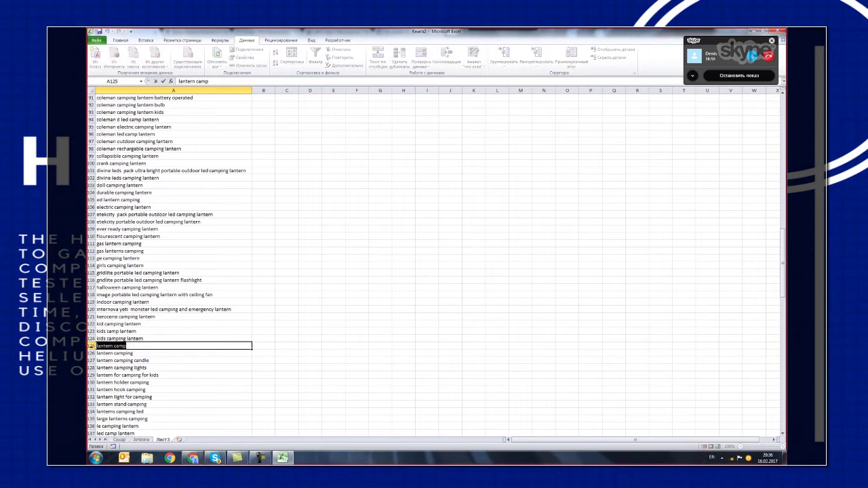
{"action": "key", "text": "Escape"}
Search again for "camping lantern" and step through the matches below cell A125.
{"action": "key", "text": "ctrl+f"}
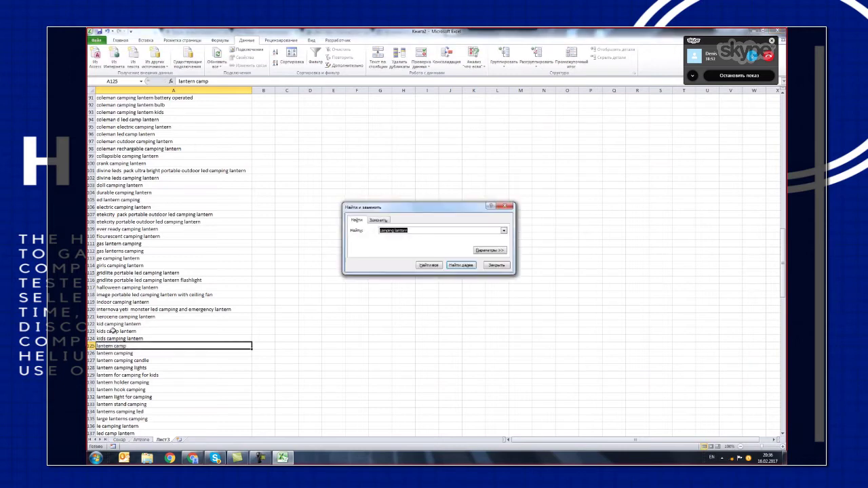
{"action": "key", "text": "Return"}
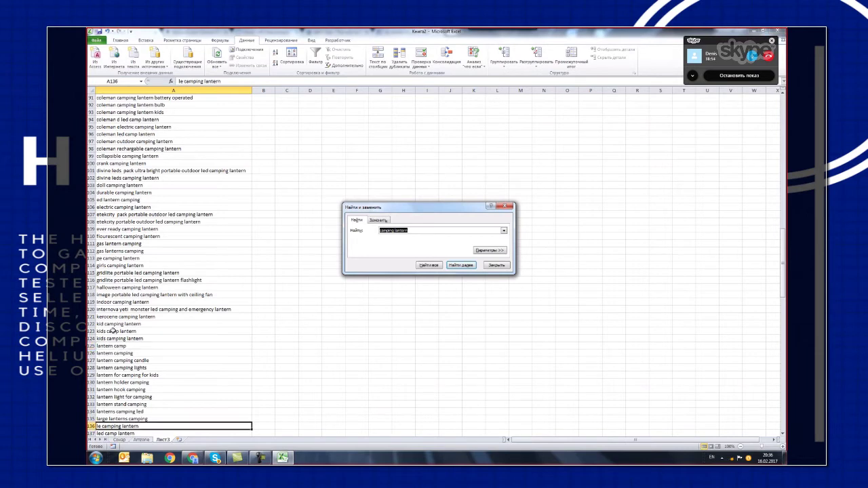
{"action": "key", "text": "Return"}
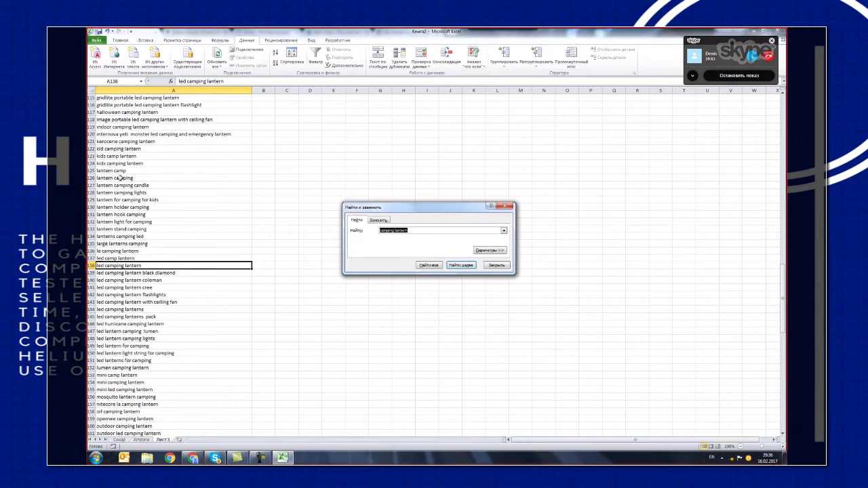
{"action": "key", "text": "Return"}
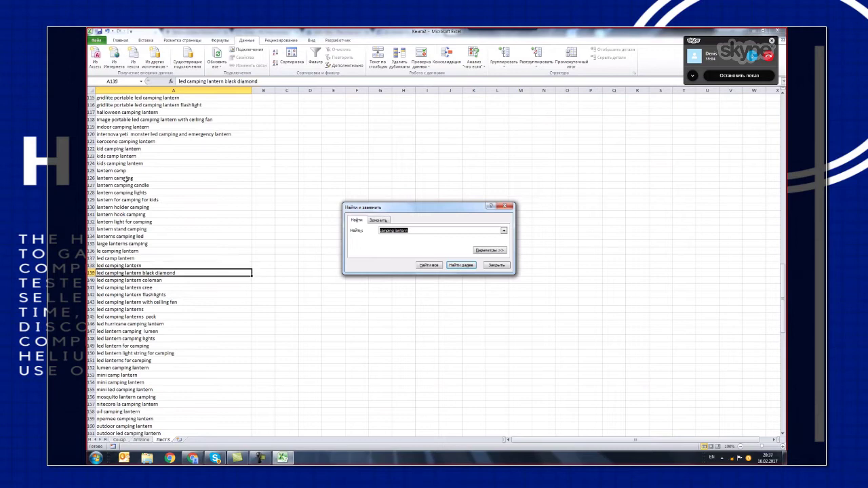
{"action": "key", "text": "Escape"}
{"action": "right_click", "coordinate": [123, 172]}
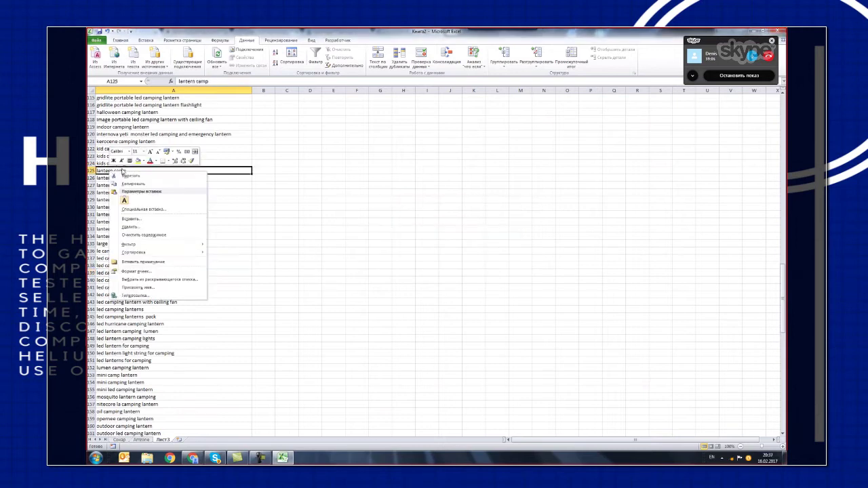
{"action": "left_click", "coordinate": [133, 184]}
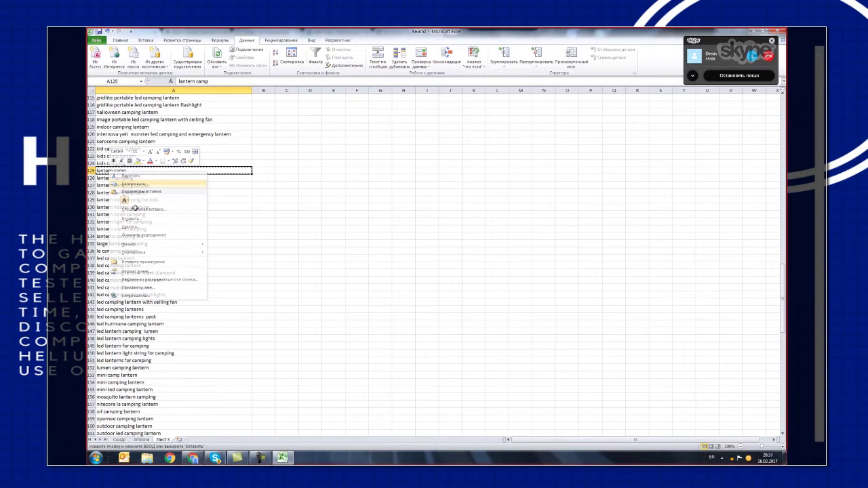
{"action": "key", "text": "ctrl+g"}
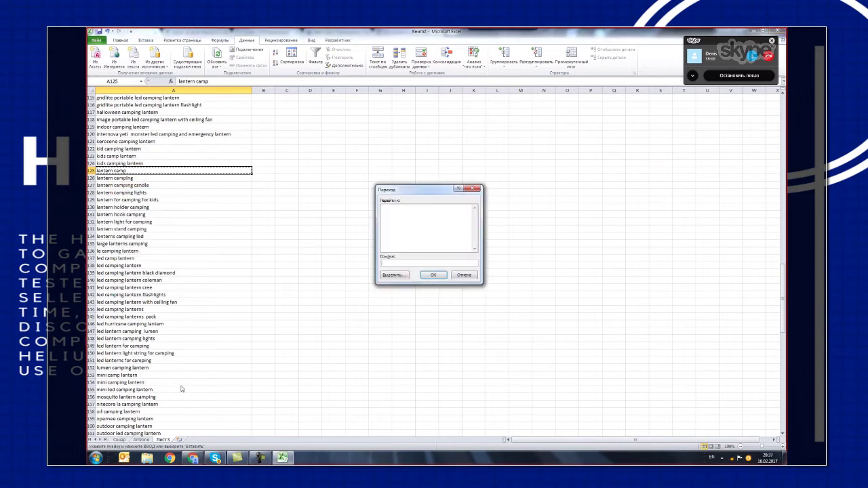
{"action": "key", "text": "ctrl+v"}
{"action": "left_click", "coordinate": [395, 275]}
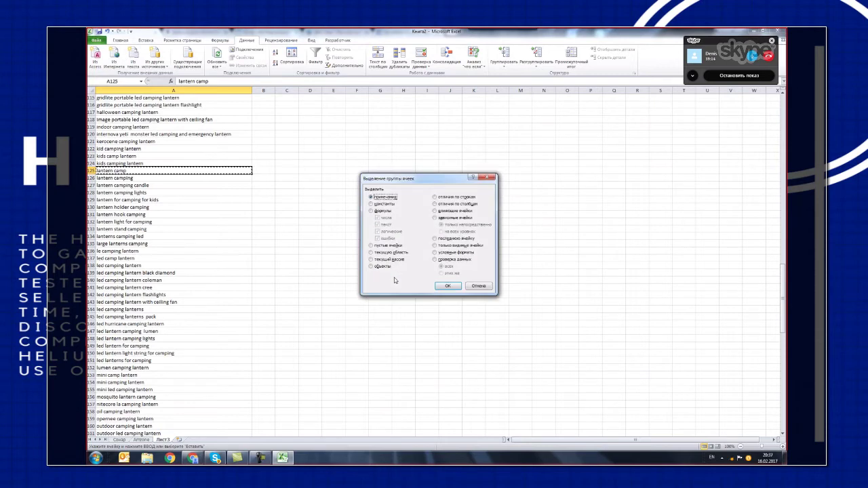
{"action": "left_click", "coordinate": [487, 287]}
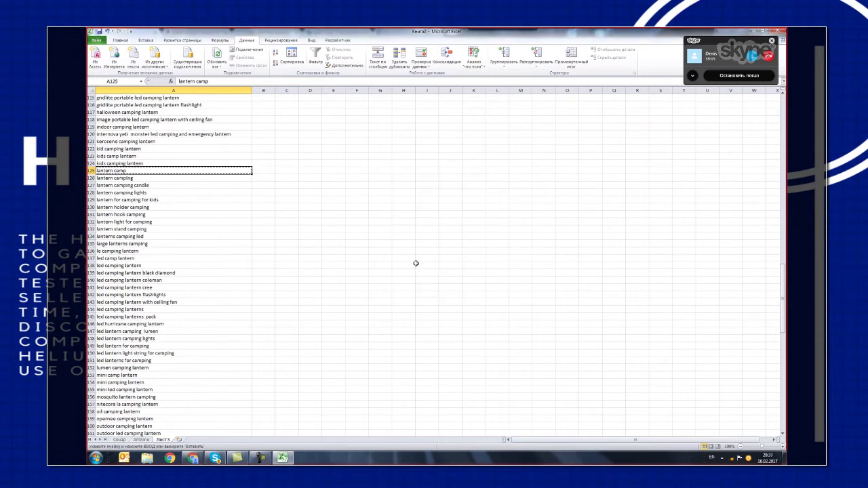
Search the sheet for "lantern camp" and step through its matches in column A.
{"action": "key", "text": "ctrl+f"}
{"action": "type", "text": "lantern camp"}
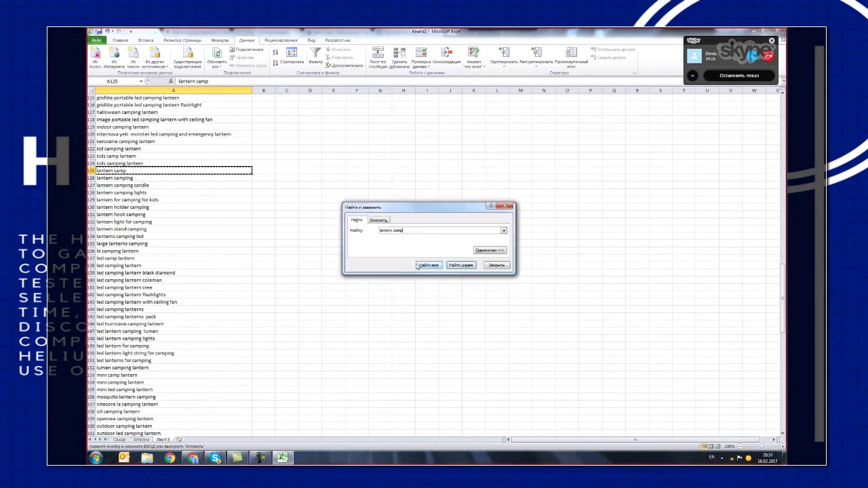
{"action": "key", "text": "Return"}
{"action": "key", "text": "Return"}
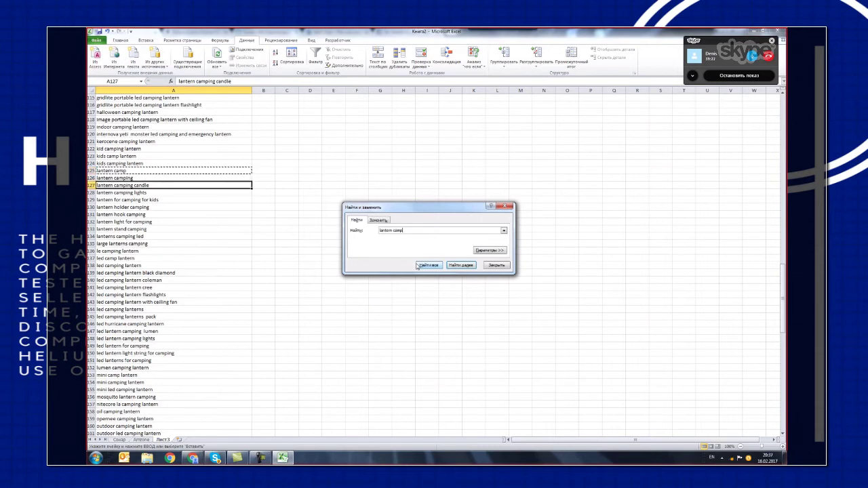
{"action": "key", "text": "Return"}
{"action": "key", "text": "Return"}
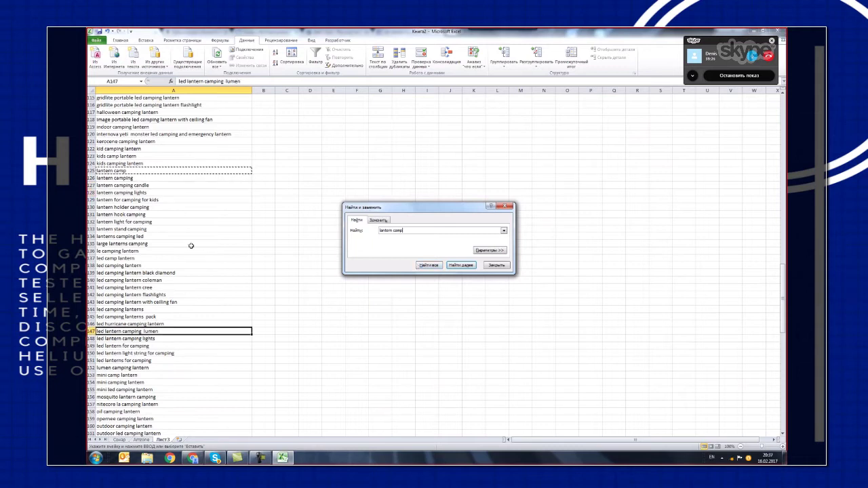
Clear the generic phrase "lantern camping" from cell A126 and delete its row.
{"action": "left_click", "coordinate": [117, 178]}
{"action": "key", "text": "Delete"}
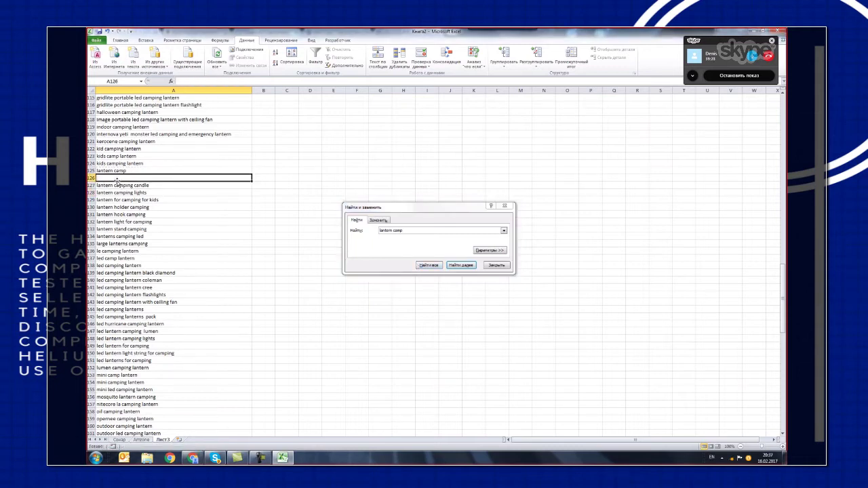
{"action": "right_click", "coordinate": [91, 178]}
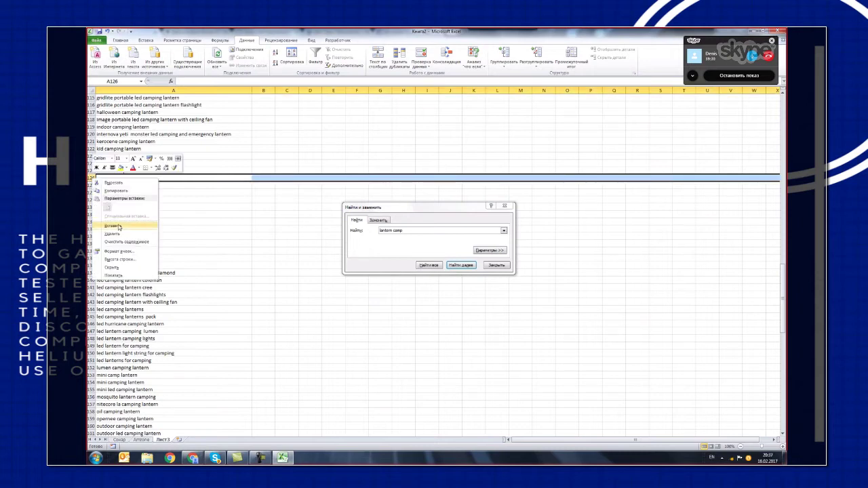
{"action": "left_click", "coordinate": [120, 234]}
{"action": "left_click", "coordinate": [222, 234]}
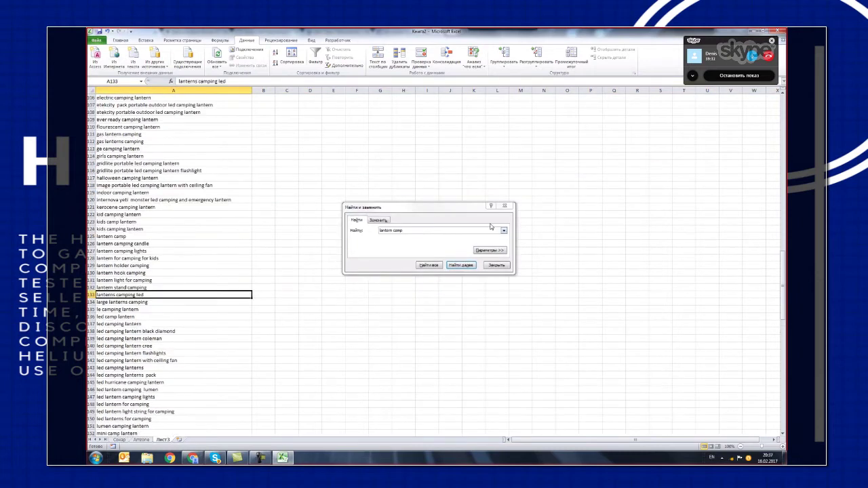
Delete row 103, which contains the irrelevant phrase "doll camping lantern".
{"action": "scroll", "coordinate": [244, 309], "scroll_direction": "down", "scroll_amount": 12}
{"action": "scroll", "coordinate": [243, 308], "scroll_direction": "up", "scroll_amount": 9}
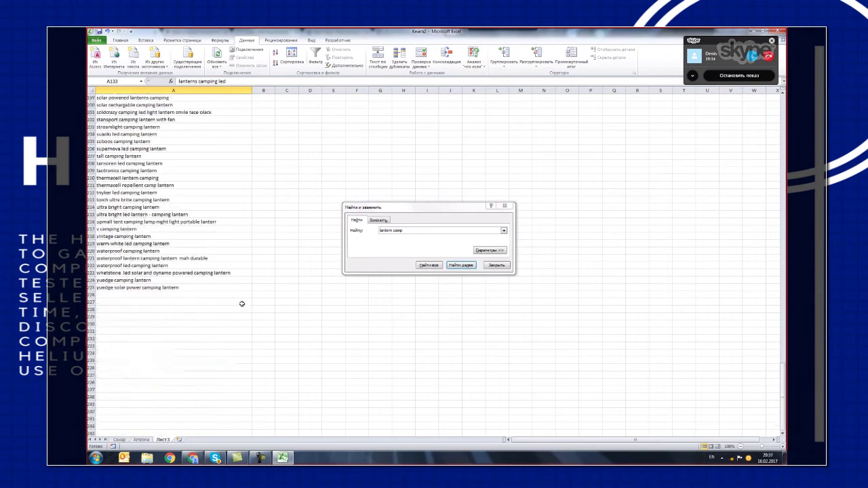
{"action": "scroll", "coordinate": [206, 217], "scroll_direction": "up", "scroll_amount": 6}
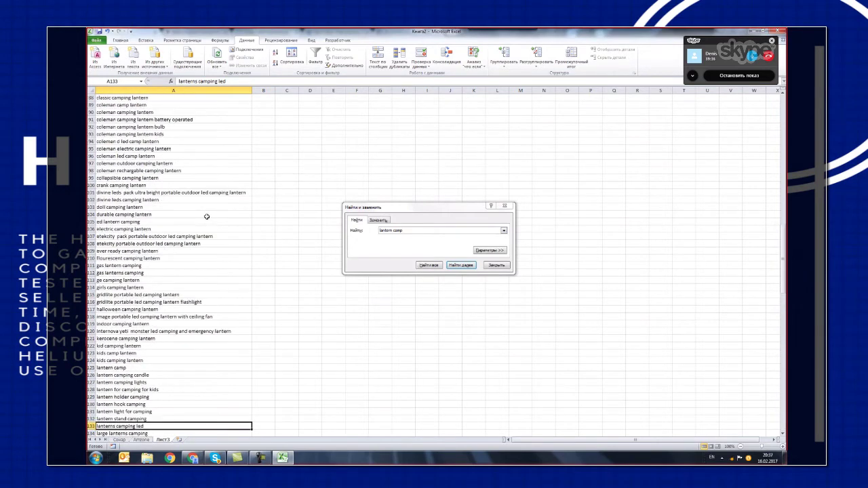
{"action": "left_click", "coordinate": [101, 206]}
{"action": "left_click", "coordinate": [91, 207]}
{"action": "right_click", "coordinate": [91, 207]}
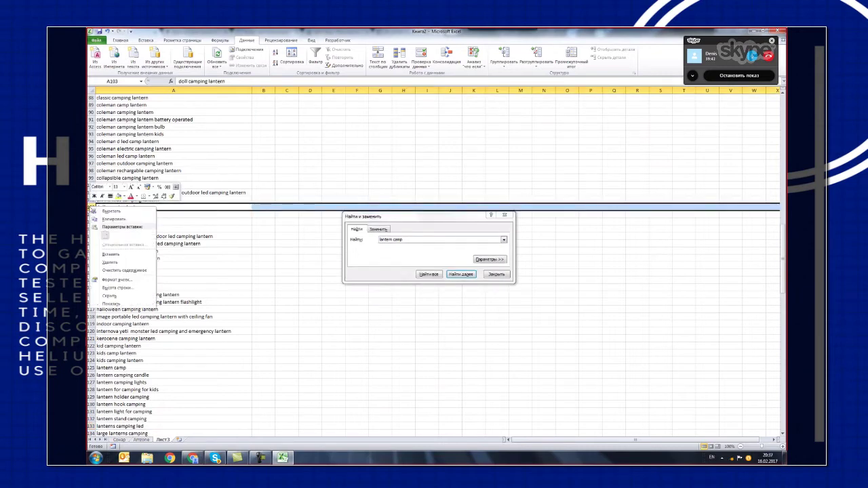
{"action": "left_click", "coordinate": [111, 263]}
Delete the empty row 13 between "butane camping lantern" and "camp lantern battery".
{"action": "scroll", "coordinate": [207, 203], "scroll_direction": "up", "scroll_amount": 20}
{"action": "scroll", "coordinate": [197, 223], "scroll_direction": "up", "scroll_amount": 9}
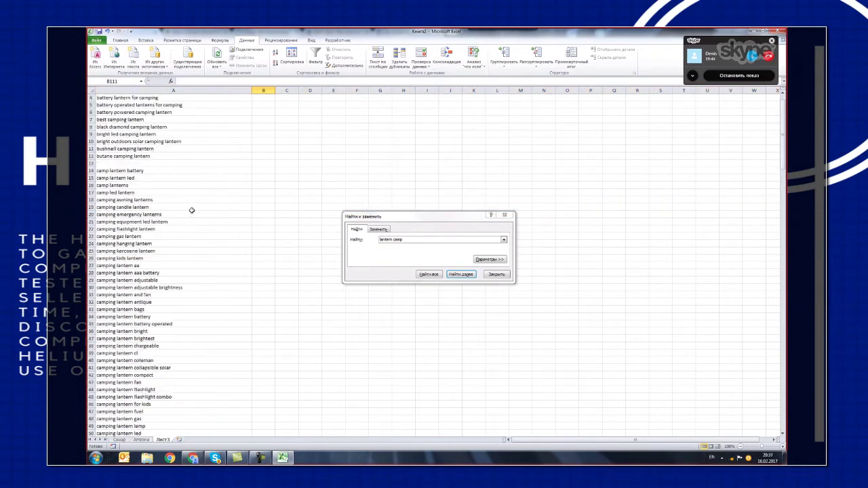
{"action": "right_click", "coordinate": [90, 184]}
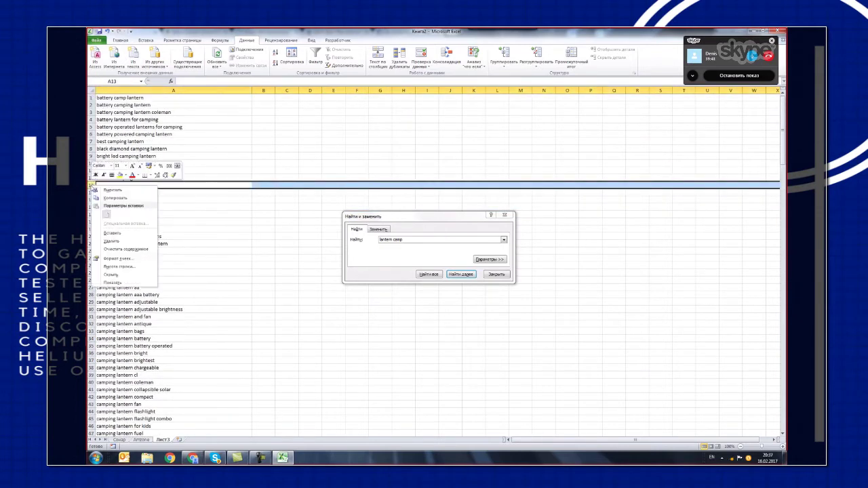
{"action": "left_click", "coordinate": [113, 241]}
{"action": "left_click", "coordinate": [333, 229]}
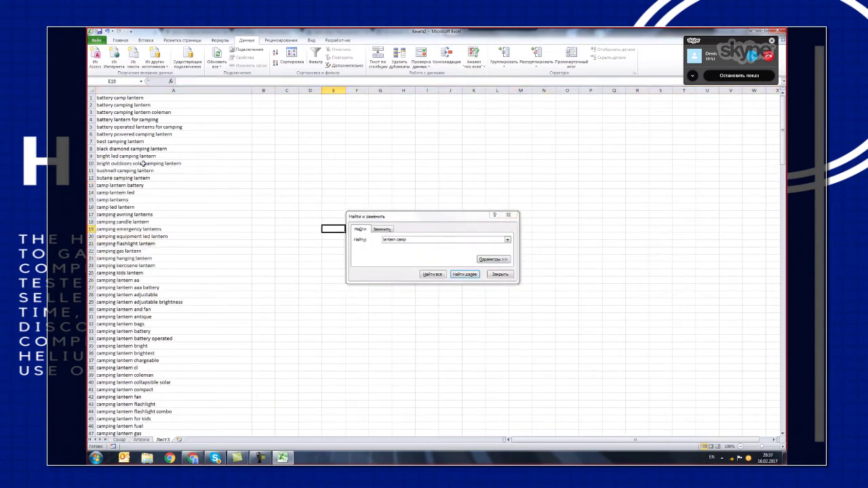
Examine the remaining phrases in column A from the start of the list down to the solar lantern phrases.
{"action": "scroll", "coordinate": [135, 230], "scroll_direction": "down", "scroll_amount": 13}
{"action": "scroll", "coordinate": [135, 251], "scroll_direction": "down", "scroll_amount": 15}
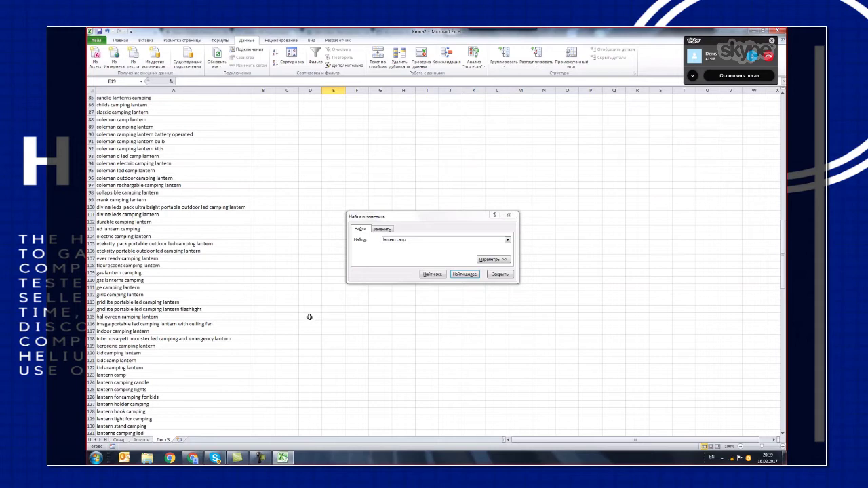
{"action": "left_click", "coordinate": [249, 288]}
{"action": "scroll", "coordinate": [260, 293], "scroll_direction": "down", "scroll_amount": 3}
{"action": "scroll", "coordinate": [260, 292], "scroll_direction": "down", "scroll_amount": 12}
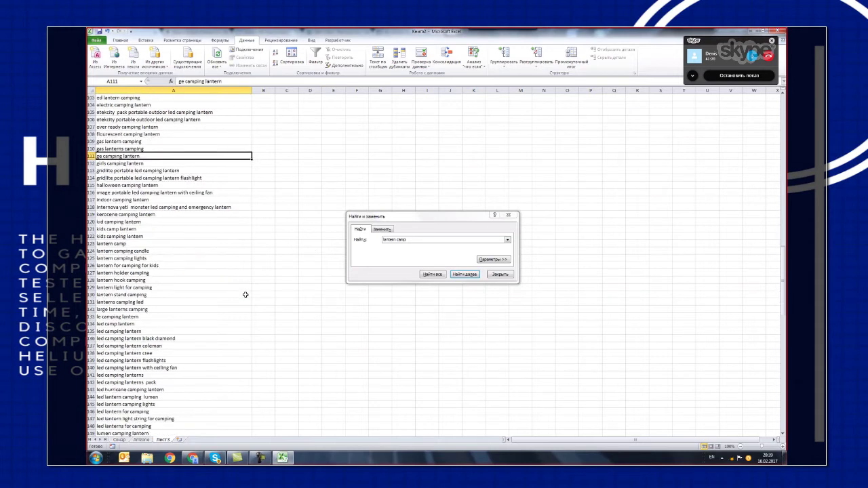
{"action": "scroll", "coordinate": [234, 310], "scroll_direction": "down", "scroll_amount": 3}
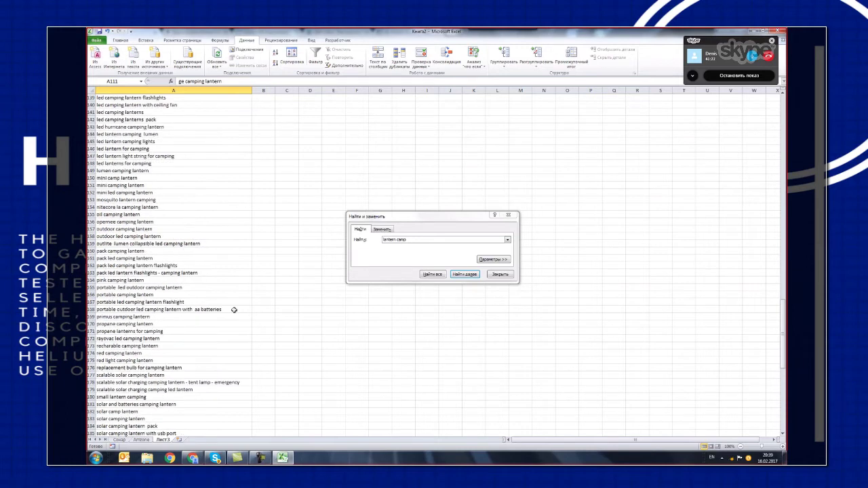
{"action": "scroll", "coordinate": [235, 310], "scroll_direction": "down", "scroll_amount": 1}
{"action": "scroll", "coordinate": [265, 350], "scroll_direction": "down", "scroll_amount": 1}
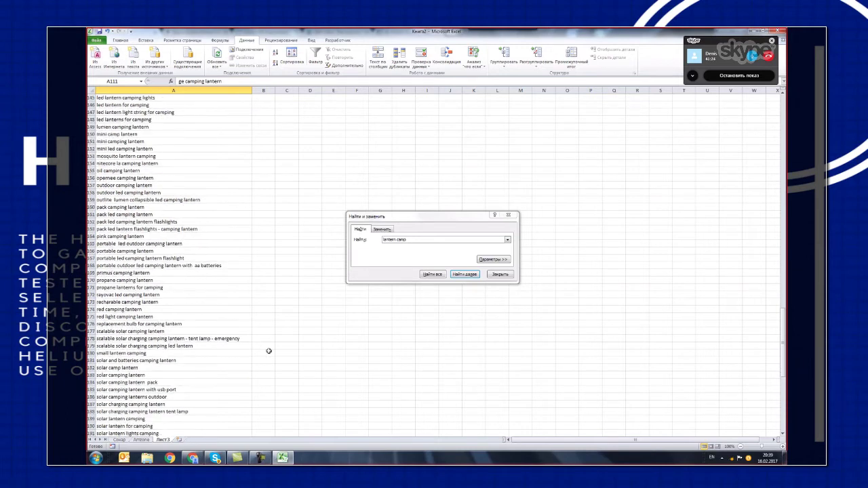
Select rows 181 to 188, from "solar and batteries camping lantern" to "solar charging camping lantern tent lamp".
{"action": "left_click", "coordinate": [91, 361]}
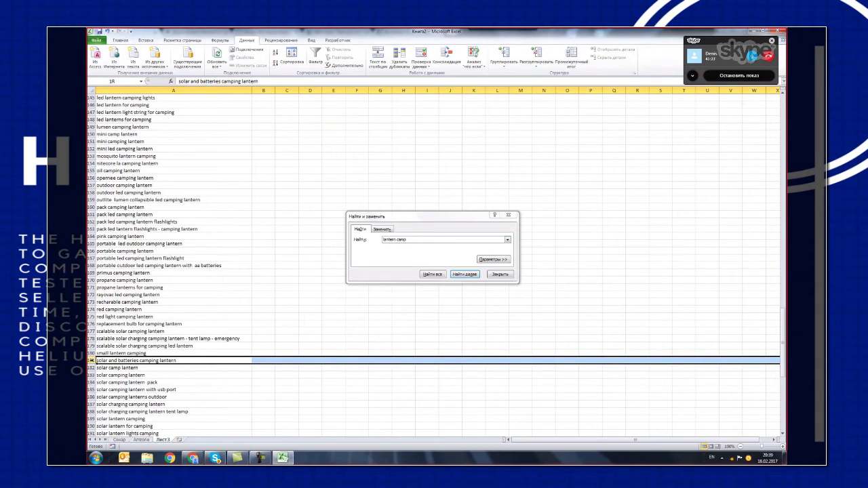
{"action": "left_click_drag", "start_coordinate": [91, 360], "coordinate": [90, 412]}
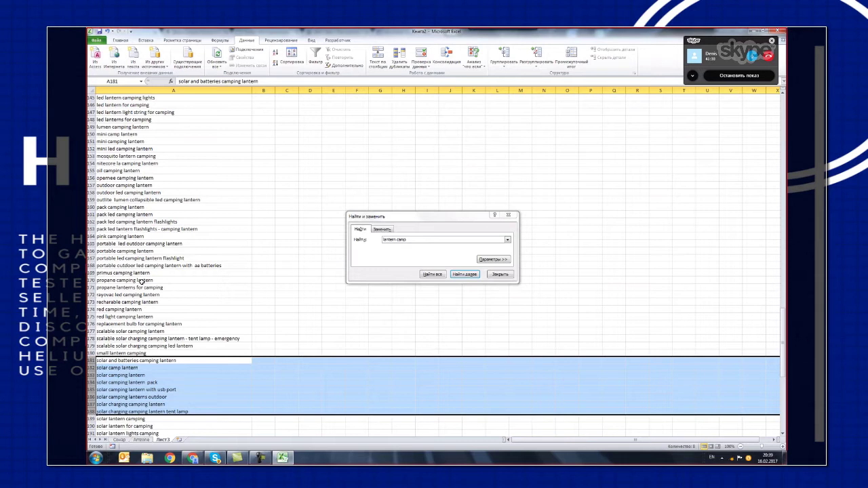
{"action": "scroll", "coordinate": [114, 100], "scroll_direction": "up", "scroll_amount": 7}
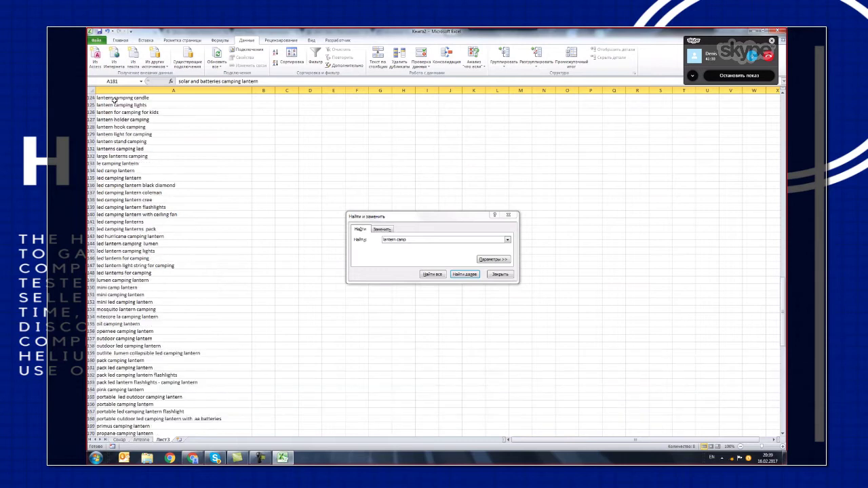
Copy the whole phrase list in column A.
{"action": "left_click", "coordinate": [111, 89]}
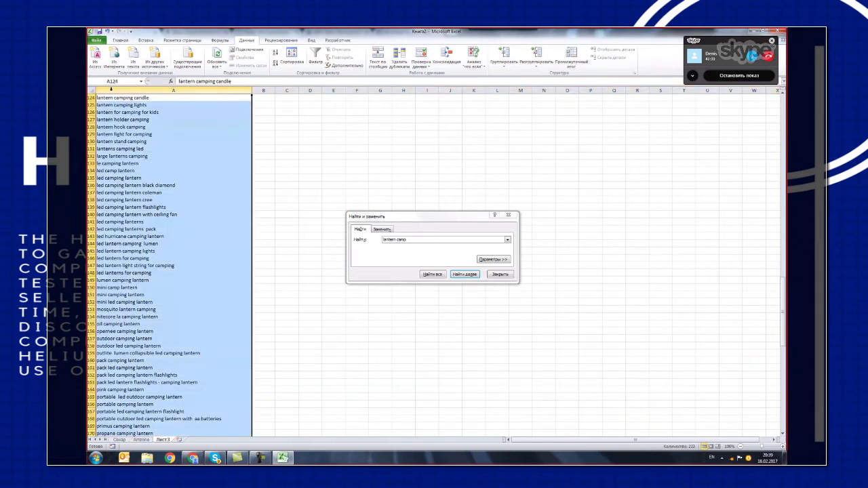
{"action": "right_click", "coordinate": [110, 89]}
{"action": "left_click", "coordinate": [126, 101]}
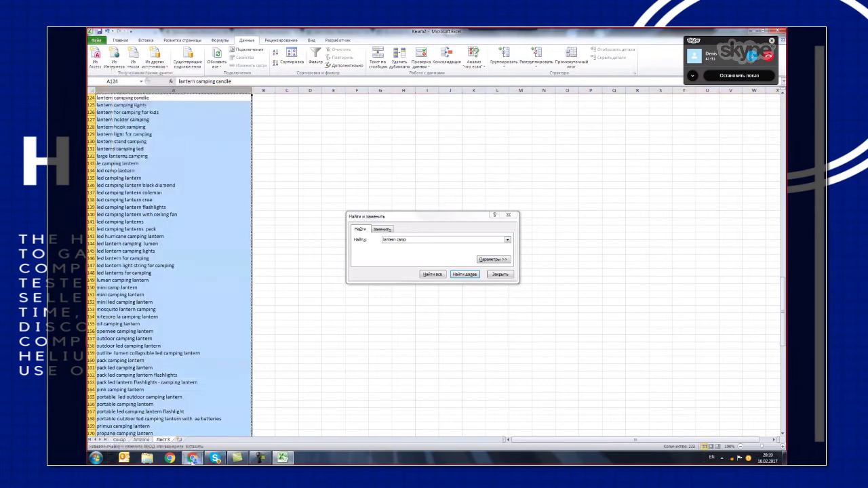
Switch to Frankenstein in the browser and replace all the original keywords with the copied phrase list.
{"action": "left_click", "coordinate": [193, 459]}
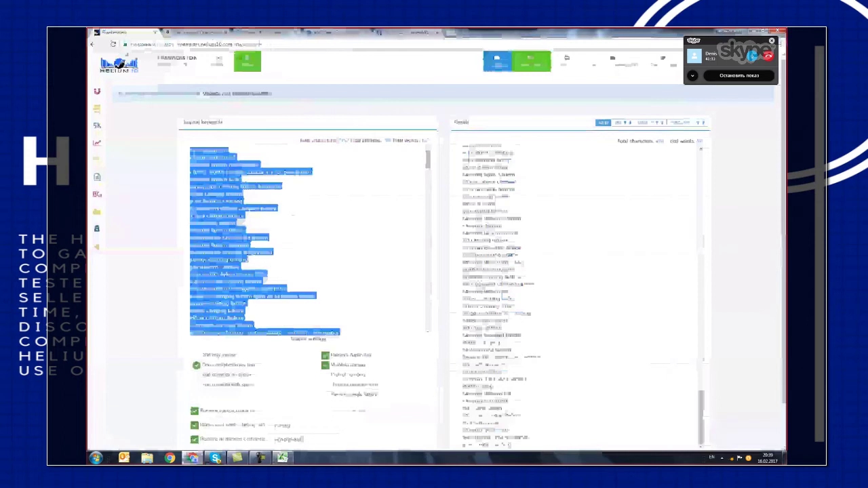
{"action": "left_click", "coordinate": [419, 166]}
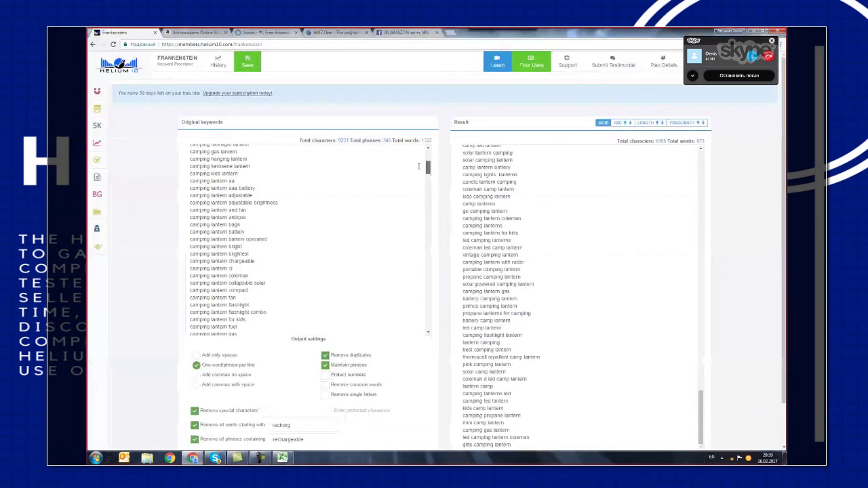
{"action": "scroll", "coordinate": [419, 166], "scroll_direction": "down", "scroll_amount": 5}
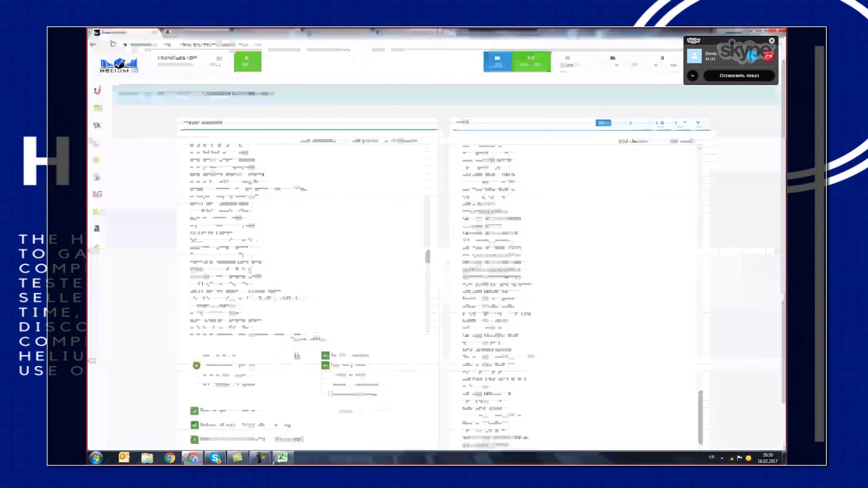
{"action": "key", "text": "ctrl+a"}
{"action": "key", "text": "Delete"}
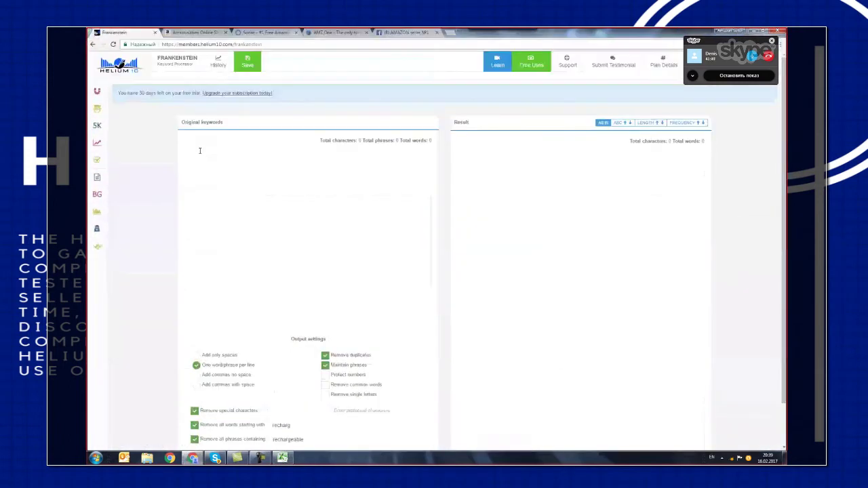
{"action": "key", "text": "ctrl+v"}
{"action": "scroll", "coordinate": [355, 187], "scroll_direction": "up", "scroll_amount": 10}
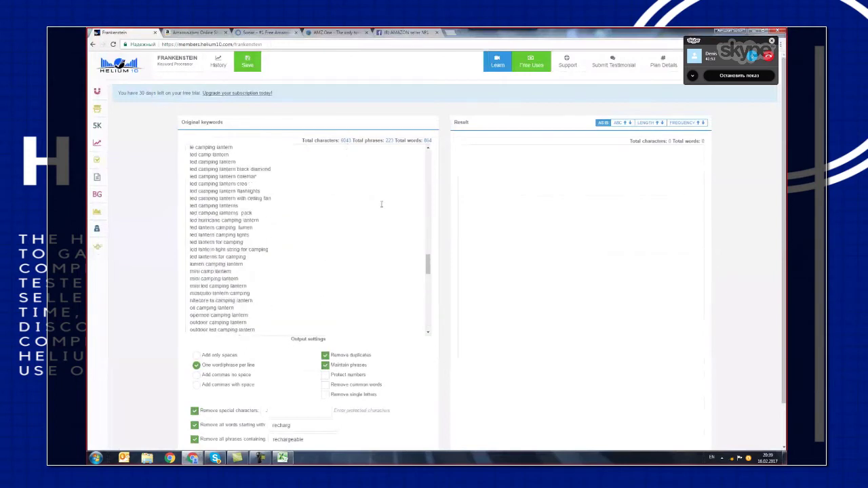
{"action": "scroll", "coordinate": [382, 205], "scroll_direction": "up", "scroll_amount": 10}
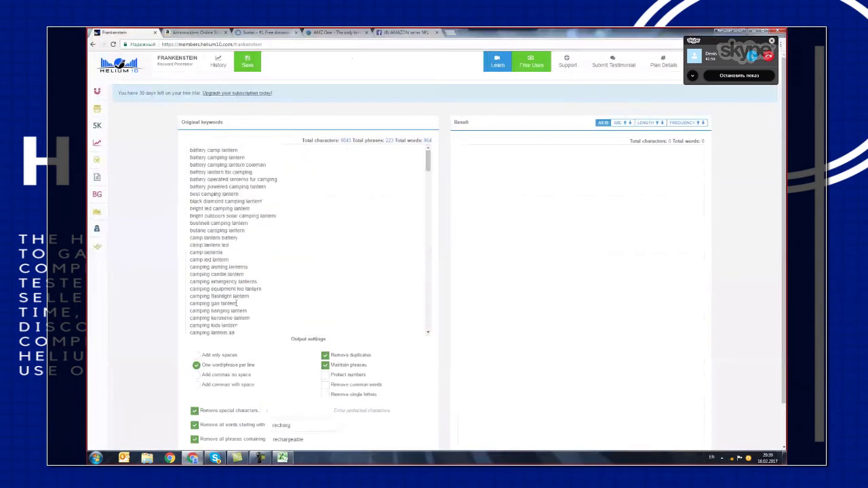
Clear the filter for words by their beginning, set phrases containing "solar" for removal, and process the keywords.
{"action": "scroll", "coordinate": [236, 304], "scroll_direction": "down", "scroll_amount": 3}
{"action": "scroll", "coordinate": [303, 380], "scroll_direction": "down", "scroll_amount": 1}
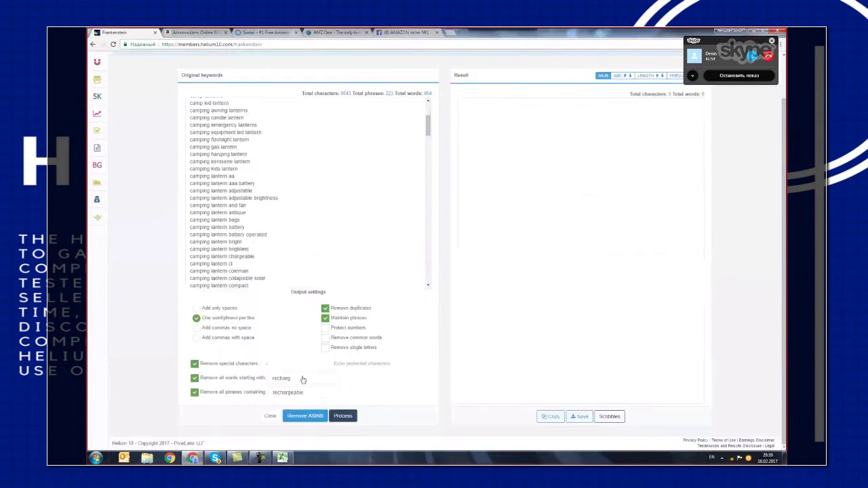
{"action": "left_click_drag", "start_coordinate": [293, 379], "coordinate": [270, 394]}
{"action": "key", "text": "BackSpace"}
{"action": "key", "text": "BackSpace"}
{"action": "left_click", "coordinate": [344, 416]}
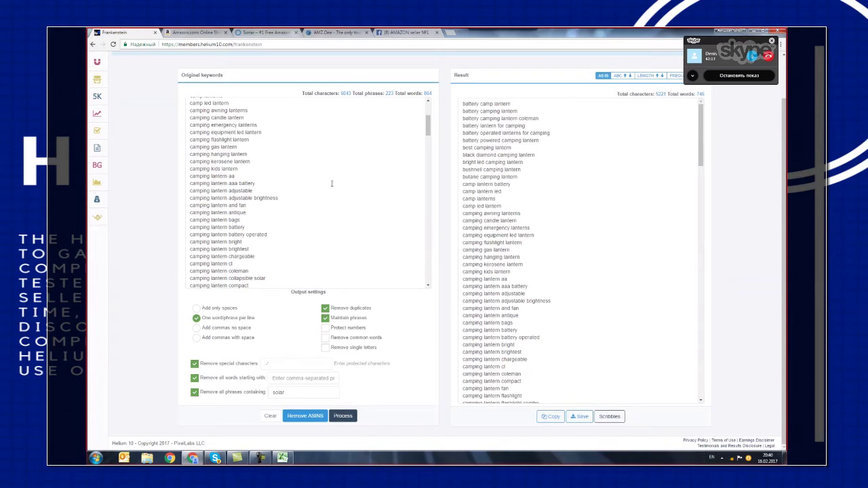
Compare the original keywords with the result list to check that the solar phrases are removed.
{"action": "scroll", "coordinate": [332, 183], "scroll_direction": "up", "scroll_amount": 5}
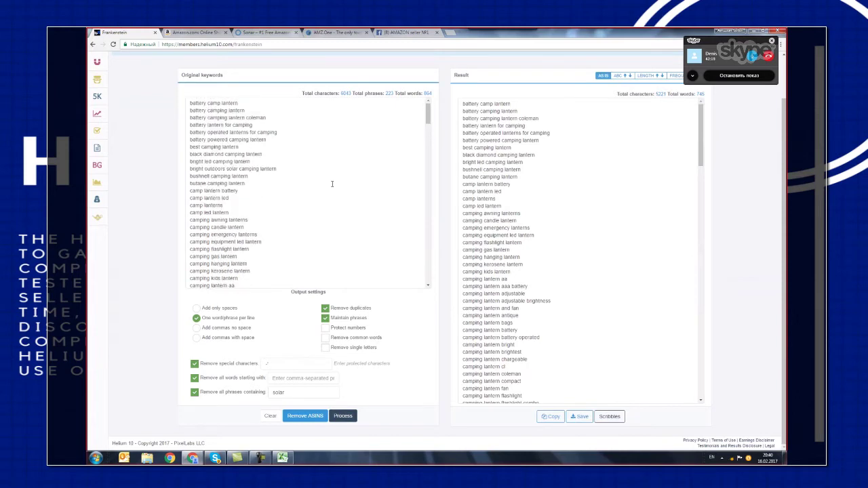
{"action": "scroll", "coordinate": [333, 189], "scroll_direction": "down", "scroll_amount": 5}
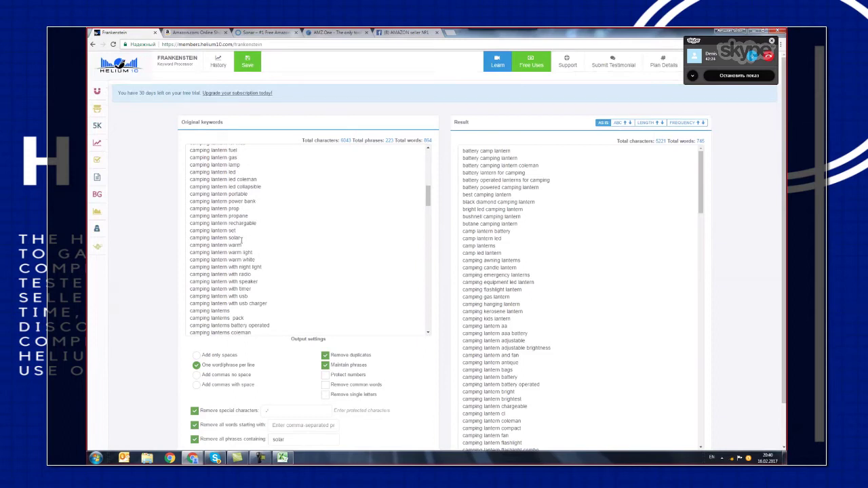
{"action": "scroll", "coordinate": [481, 286], "scroll_direction": "down", "scroll_amount": 8}
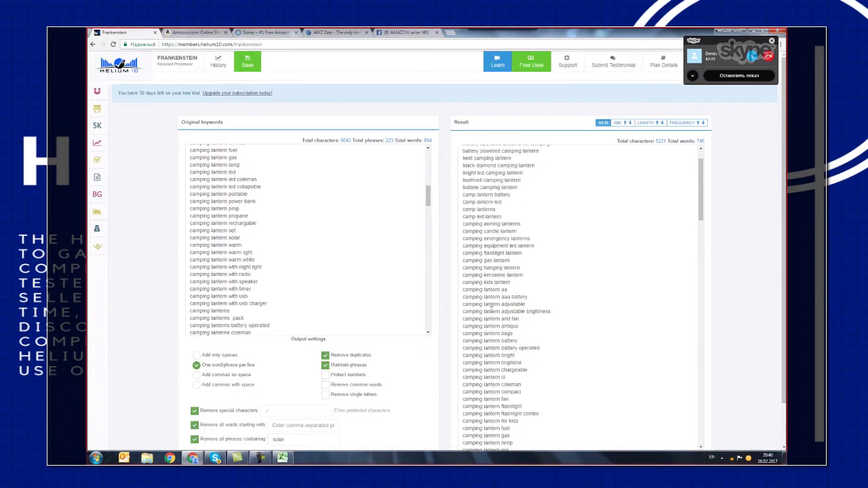
{"action": "left_click_drag", "start_coordinate": [510, 253], "coordinate": [462, 254]}
{"action": "scroll", "coordinate": [572, 211], "scroll_direction": "up", "scroll_amount": 1}
{"action": "scroll", "coordinate": [572, 210], "scroll_direction": "up", "scroll_amount": 3}
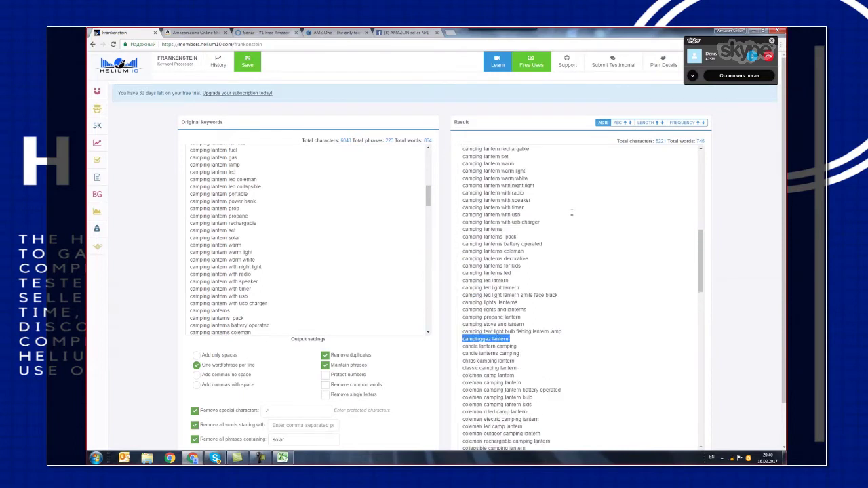
{"action": "scroll", "coordinate": [481, 405], "scroll_direction": "down", "scroll_amount": 15}
{"action": "scroll", "coordinate": [481, 405], "scroll_direction": "down", "scroll_amount": 10}
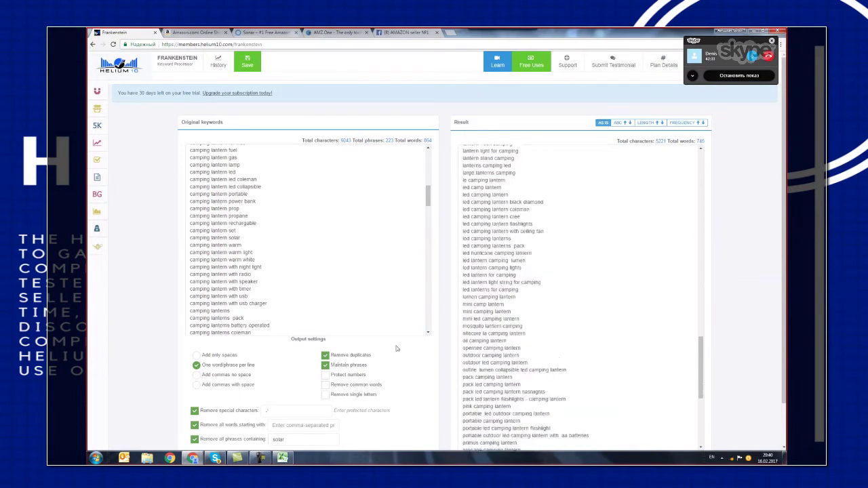
Copy the processed result, paste it from cell A1 of a new Excel sheet, and fit column A to the phrases.
{"action": "scroll", "coordinate": [569, 339], "scroll_direction": "down", "scroll_amount": 1}
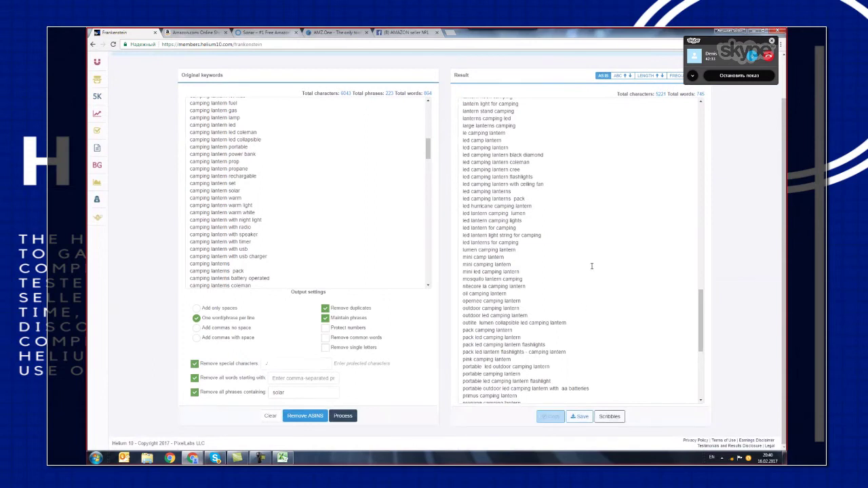
{"action": "left_click", "coordinate": [550, 417]}
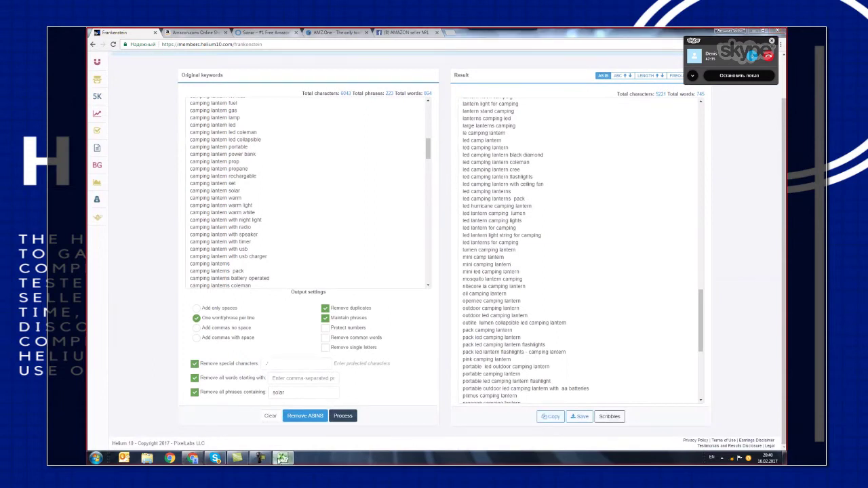
{"action": "left_click", "coordinate": [281, 459]}
{"action": "left_click", "coordinate": [178, 440]}
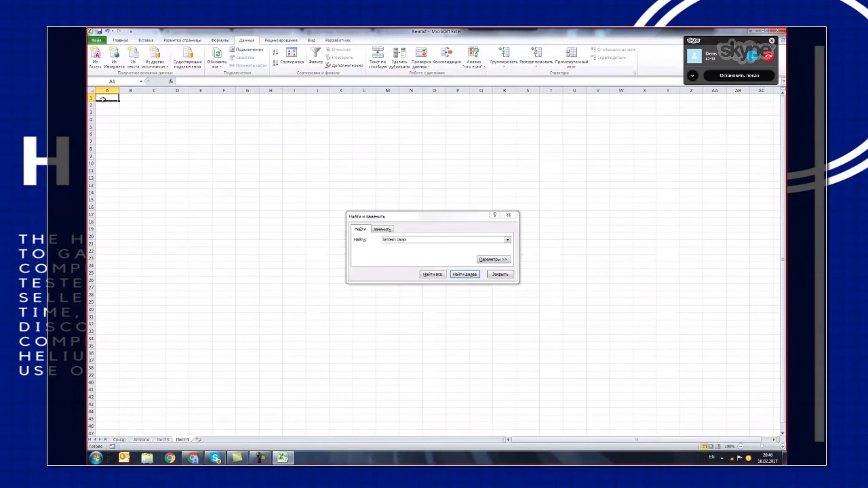
{"action": "left_click", "coordinate": [502, 275]}
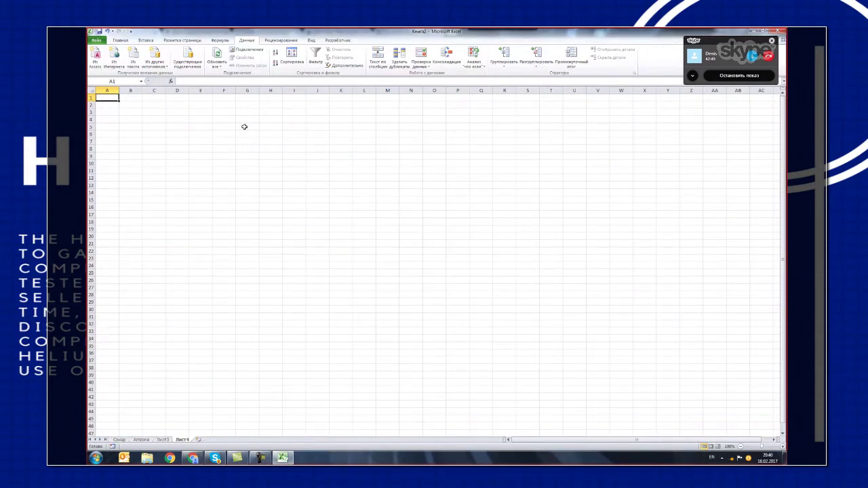
{"action": "key", "text": "ctrl+v"}
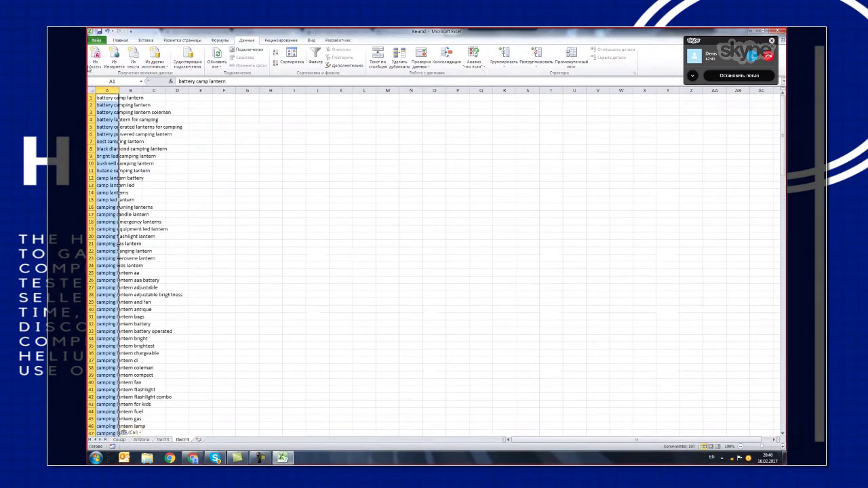
{"action": "double_click", "coordinate": [119, 91]}
{"action": "left_click", "coordinate": [312, 156]}
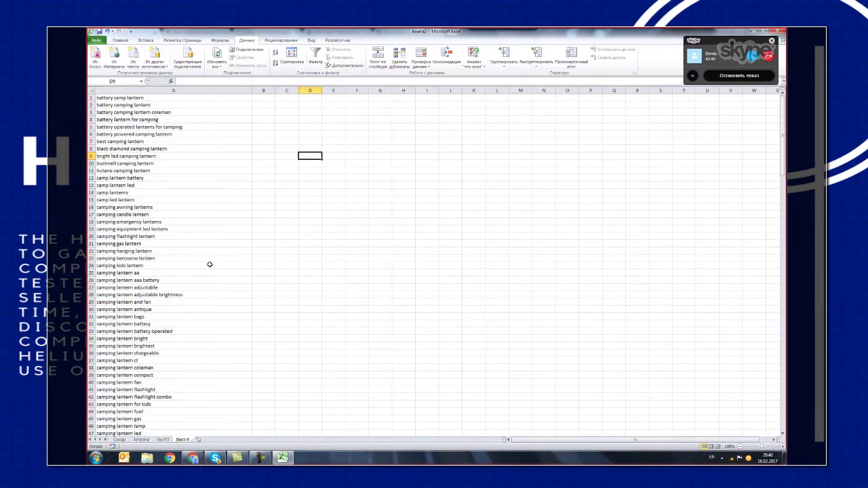
Review the pasted phrases for another group to remove and select "camping lantern with usb".
{"action": "scroll", "coordinate": [251, 231], "scroll_direction": "down", "scroll_amount": 4}
{"action": "scroll", "coordinate": [283, 271], "scroll_direction": "down", "scroll_amount": 4}
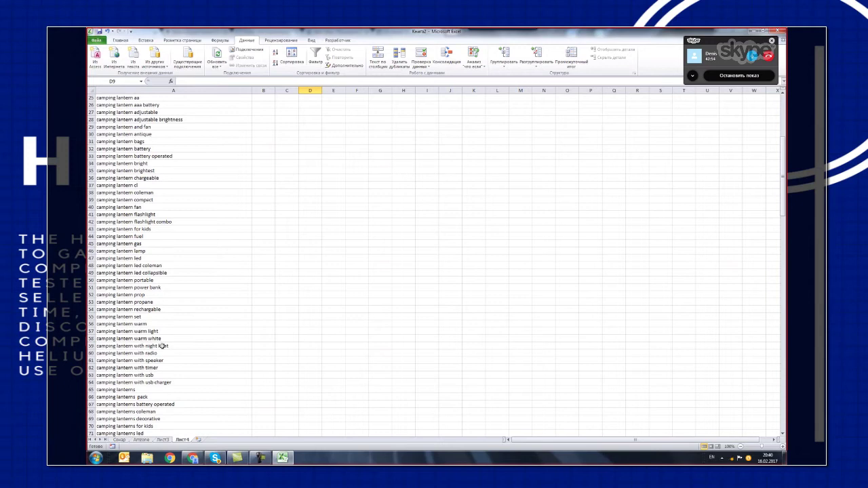
{"action": "scroll", "coordinate": [194, 343], "scroll_direction": "down", "scroll_amount": 1}
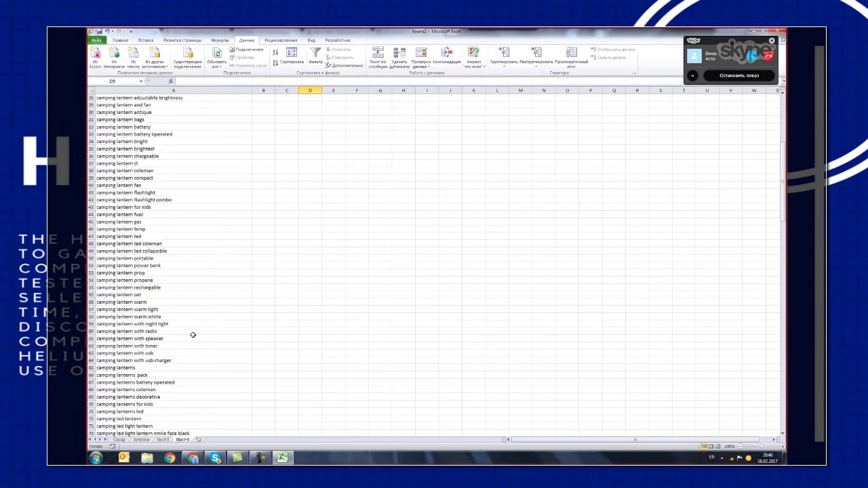
{"action": "scroll", "coordinate": [193, 335], "scroll_direction": "down", "scroll_amount": 3}
{"action": "left_click", "coordinate": [162, 310]}
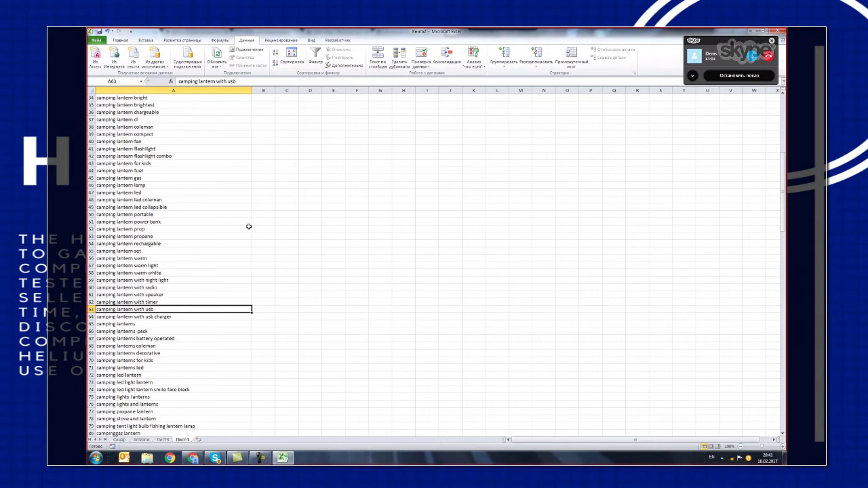
{"action": "scroll", "coordinate": [183, 163], "scroll_direction": "up", "scroll_amount": 3}
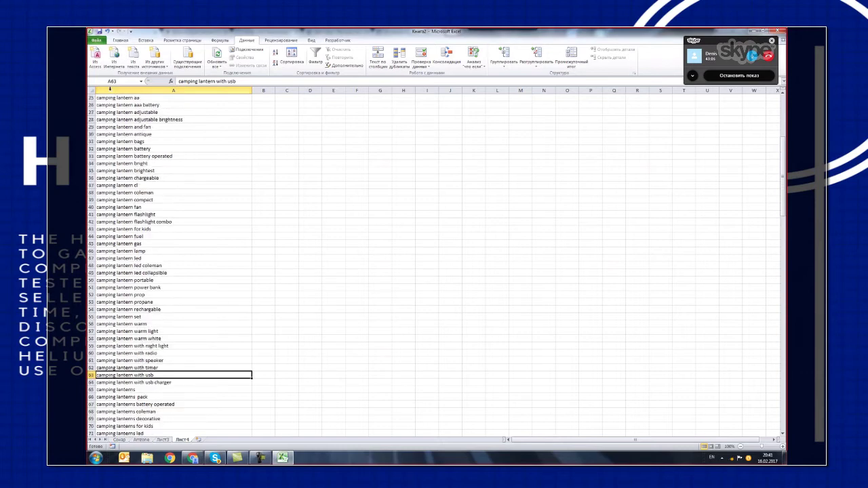
Copy column A of the new sheet and replace the original keywords in Frankenstein in the browser with it.
{"action": "left_click", "coordinate": [109, 89]}
{"action": "key", "text": "ctrl+c"}
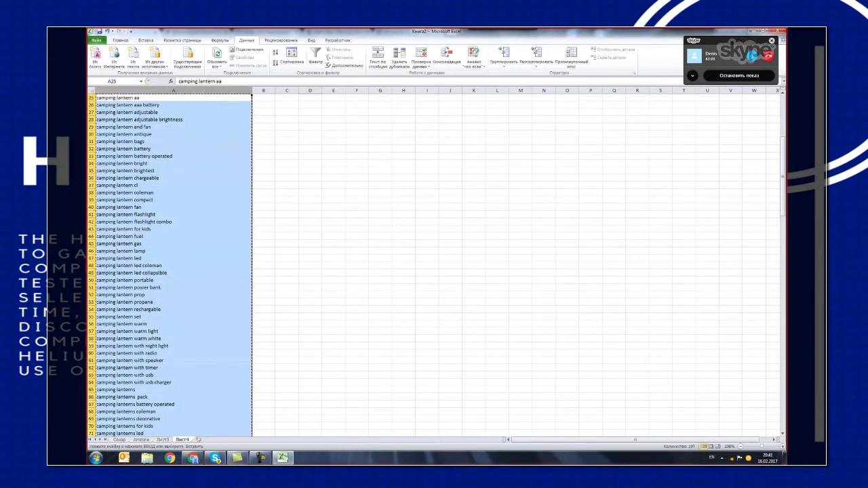
{"action": "left_click", "coordinate": [193, 458]}
{"action": "scroll", "coordinate": [337, 208], "scroll_direction": "up", "scroll_amount": 8}
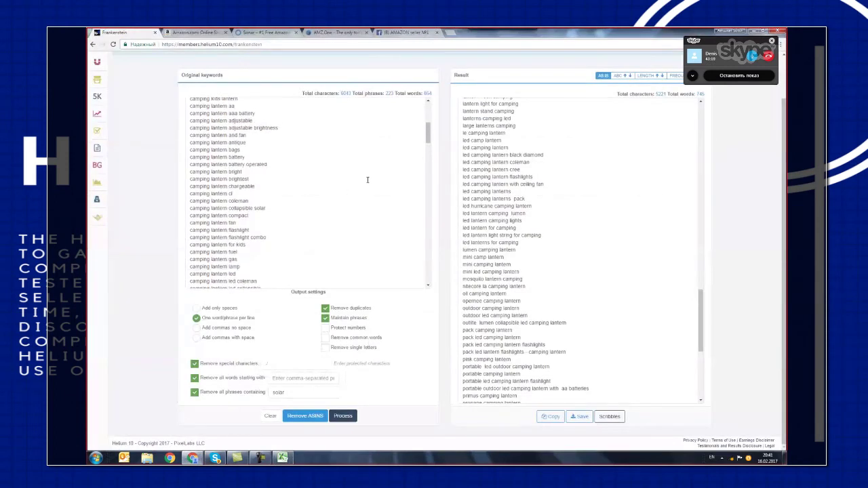
{"action": "scroll", "coordinate": [316, 248], "scroll_direction": "down", "scroll_amount": 3}
{"action": "scroll", "coordinate": [265, 305], "scroll_direction": "down", "scroll_amount": 2}
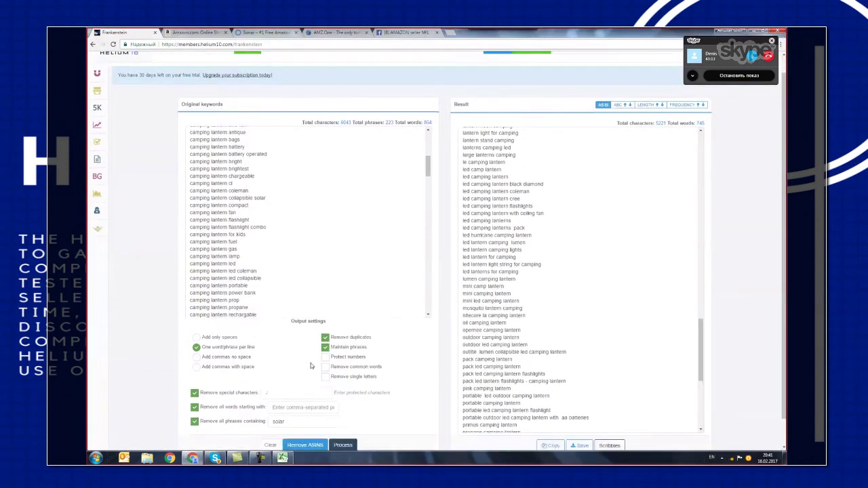
{"action": "left_click", "coordinate": [229, 104]}
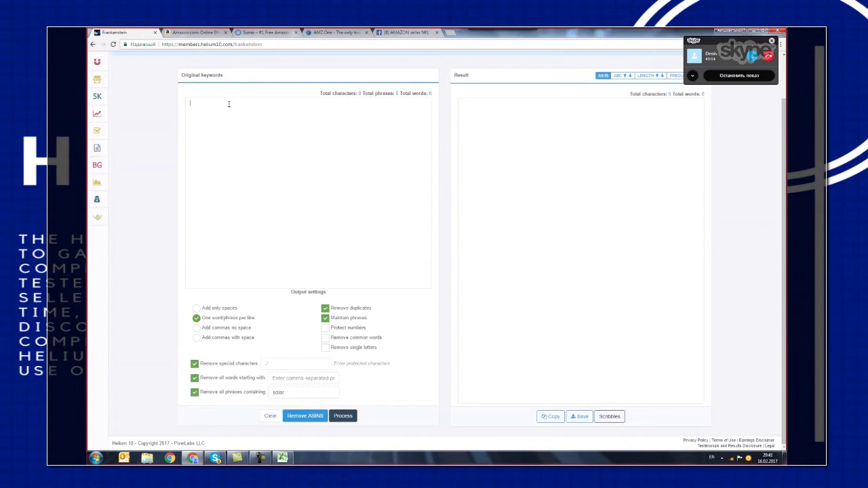
{"action": "key", "text": "ctrl+v"}
Set phrases containing "usb" for removal, process the keywords, and look through the result list.
{"action": "double_click", "coordinate": [278, 393]}
{"action": "type", "text": "u"}
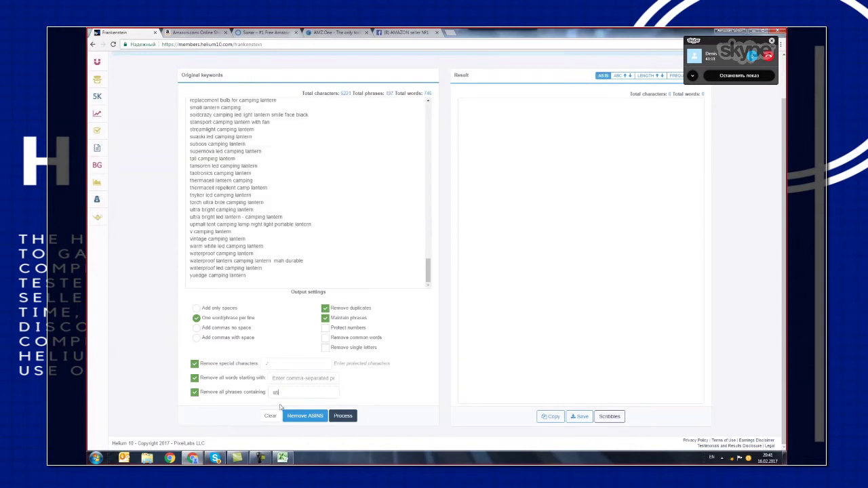
{"action": "left_click", "coordinate": [344, 416]}
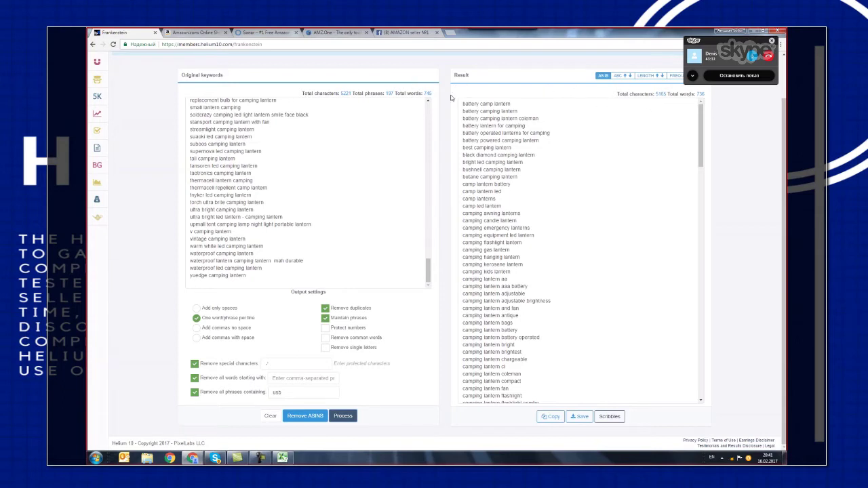
{"action": "scroll", "coordinate": [633, 175], "scroll_direction": "down", "scroll_amount": 6}
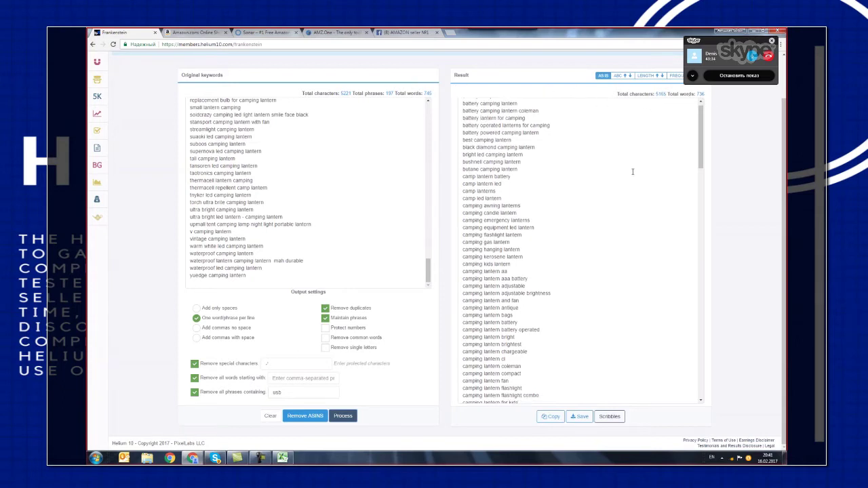
{"action": "scroll", "coordinate": [594, 146], "scroll_direction": "down", "scroll_amount": 15}
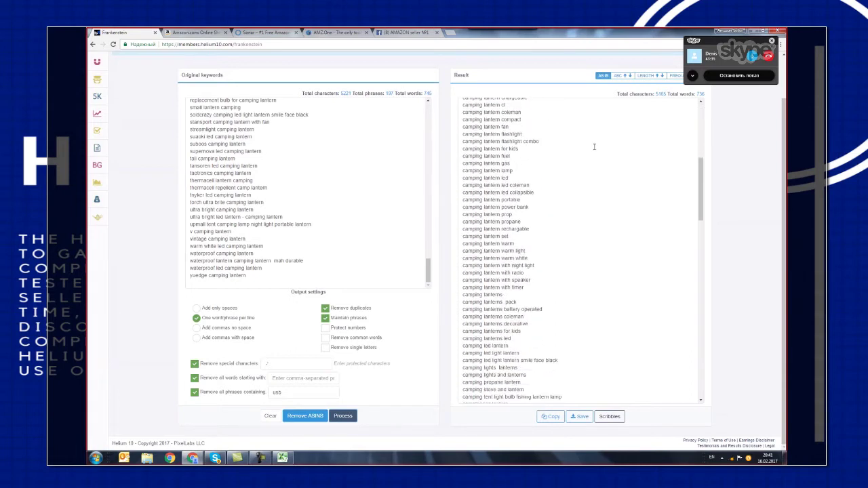
{"action": "scroll", "coordinate": [592, 146], "scroll_direction": "down", "scroll_amount": 15}
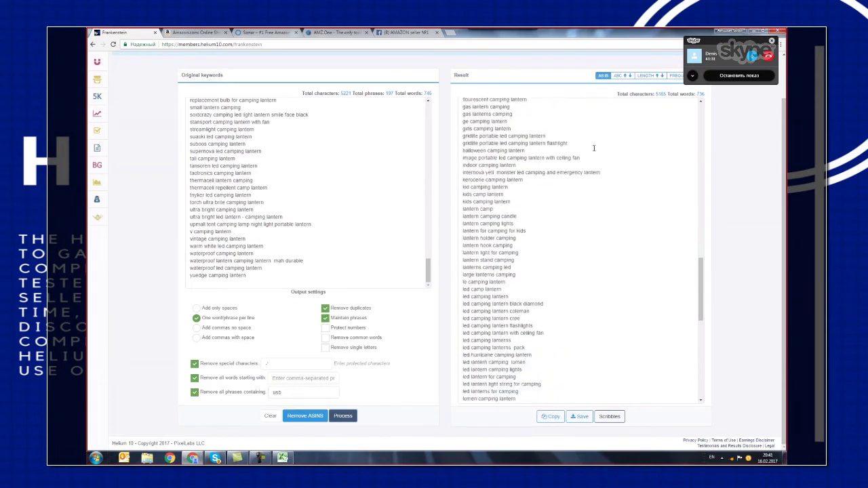
{"action": "scroll", "coordinate": [592, 147], "scroll_direction": "up", "scroll_amount": 20}
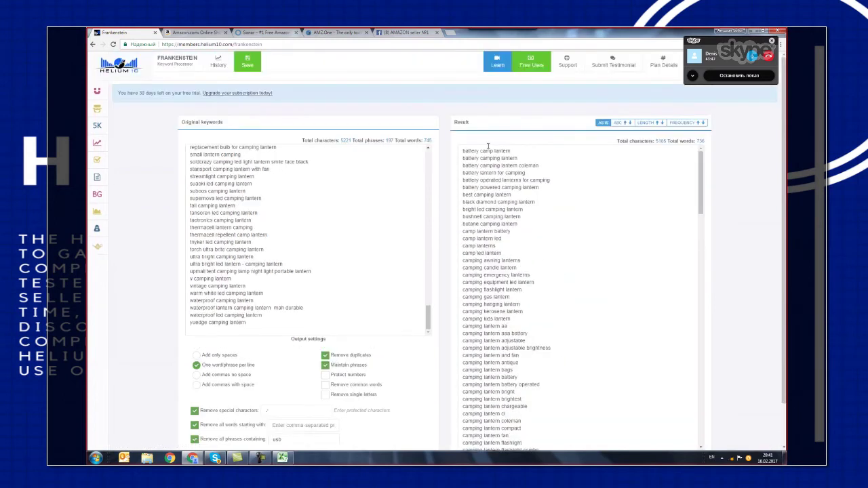
Copy the result filtered of "usb" phrases into a new Excel sheet from cell A1 and fit column A to the text.
{"action": "scroll", "coordinate": [488, 146], "scroll_direction": "down", "scroll_amount": 3}
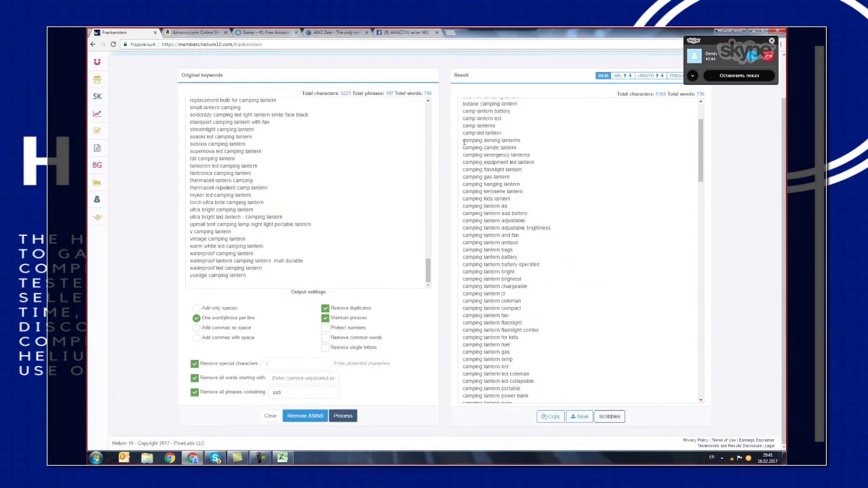
{"action": "left_click", "coordinate": [553, 421]}
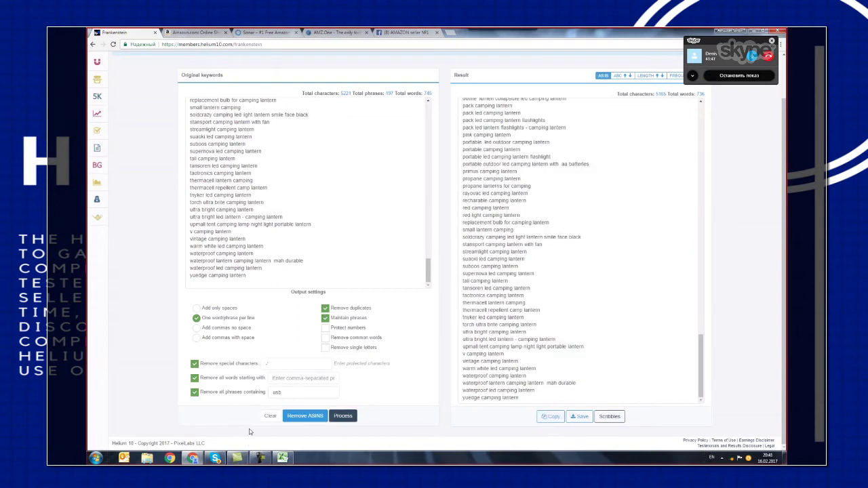
{"action": "left_click", "coordinate": [284, 459]}
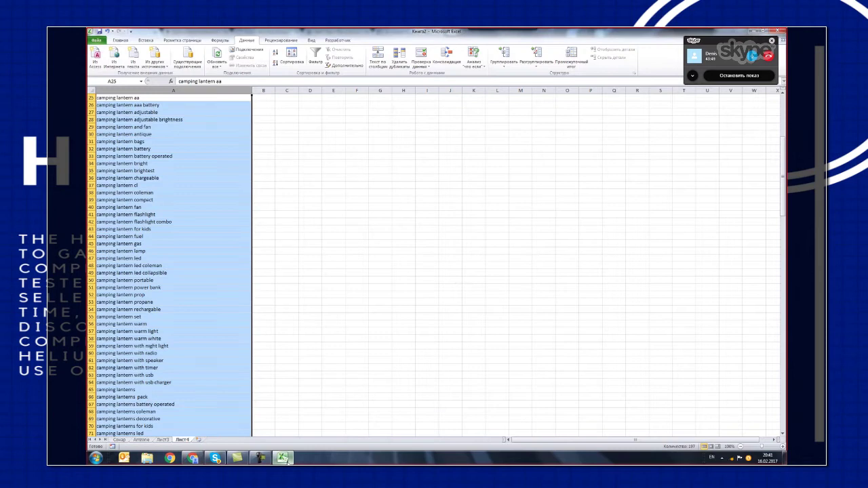
{"action": "left_click", "coordinate": [198, 440]}
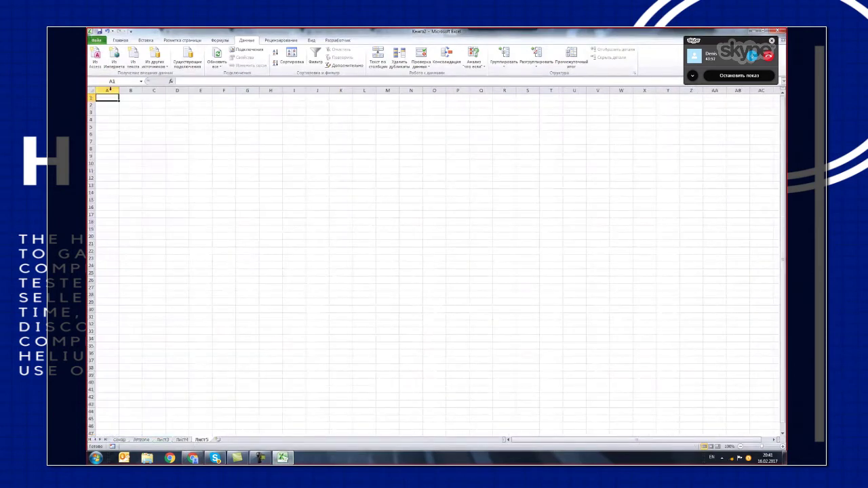
{"action": "key", "text": "ctrl+v"}
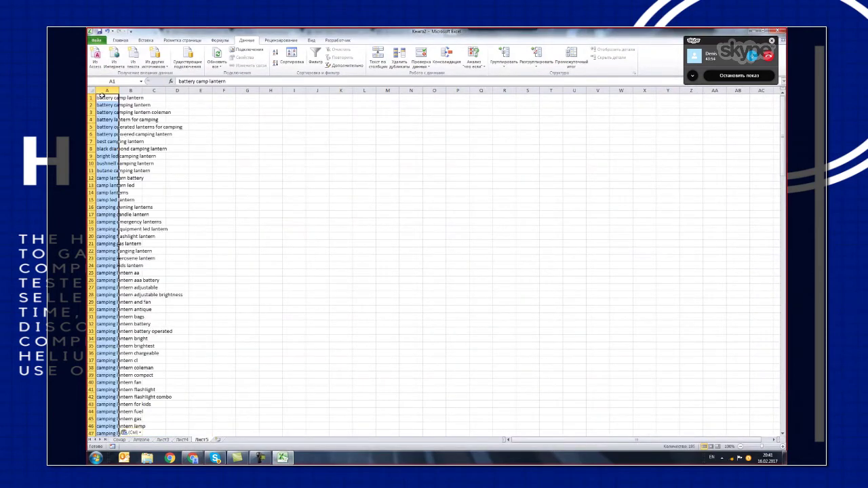
{"action": "double_click", "coordinate": [119, 89]}
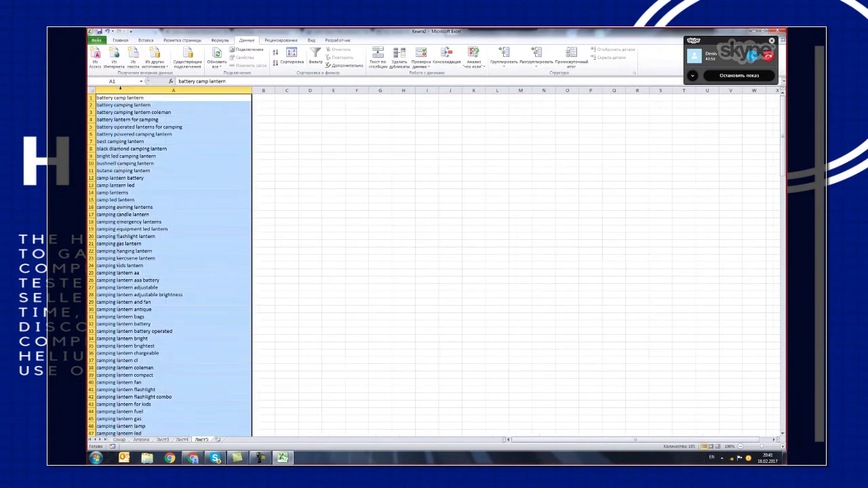
{"action": "left_click", "coordinate": [370, 248]}
Send the Frankenstein result in the browser to Scribbles and look through its master keywords with Maintain phrases enabled.
{"action": "left_click", "coordinate": [193, 459]}
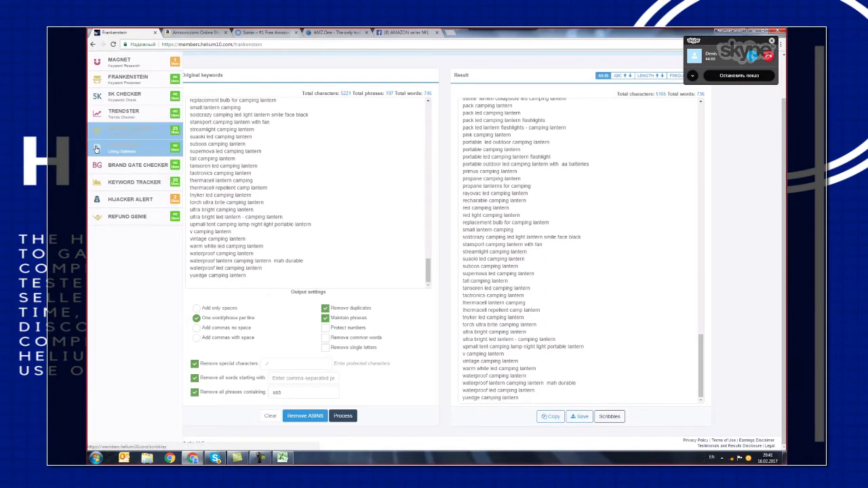
{"action": "left_click", "coordinate": [611, 418]}
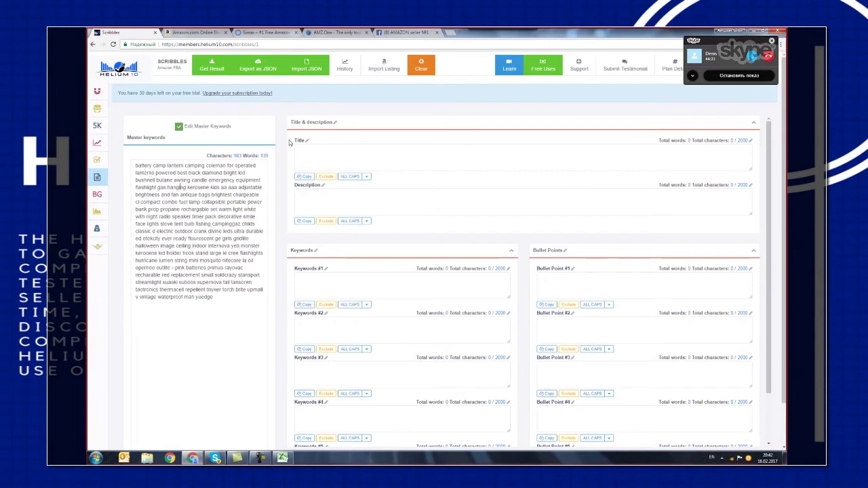
{"action": "scroll", "coordinate": [154, 353], "scroll_direction": "down", "scroll_amount": 1}
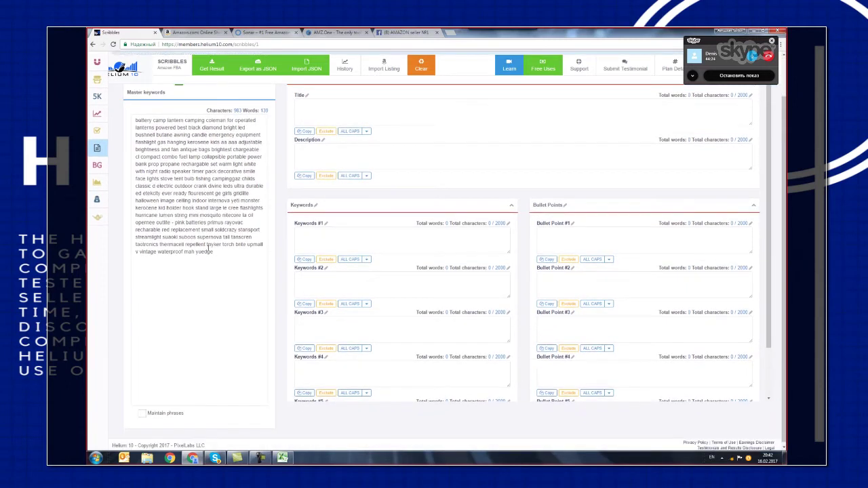
{"action": "scroll", "coordinate": [150, 400], "scroll_direction": "down", "scroll_amount": 1}
{"action": "left_click", "coordinate": [142, 412]}
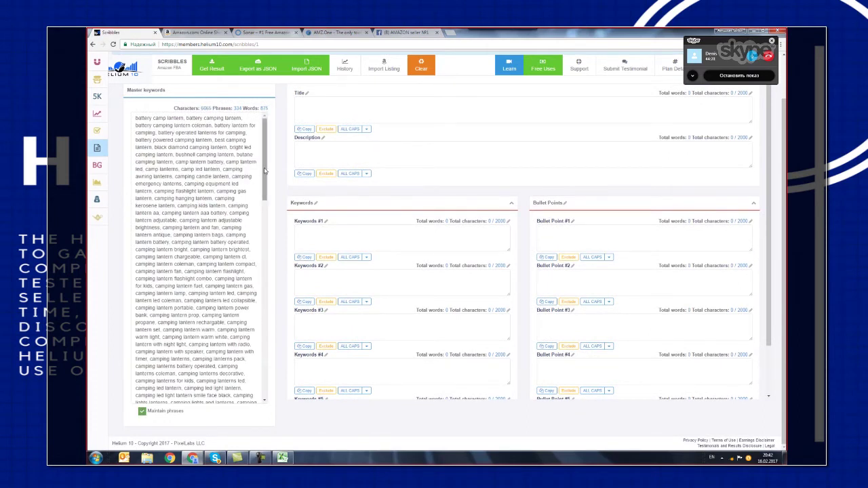
{"action": "scroll", "coordinate": [265, 171], "scroll_direction": "down", "scroll_amount": 6}
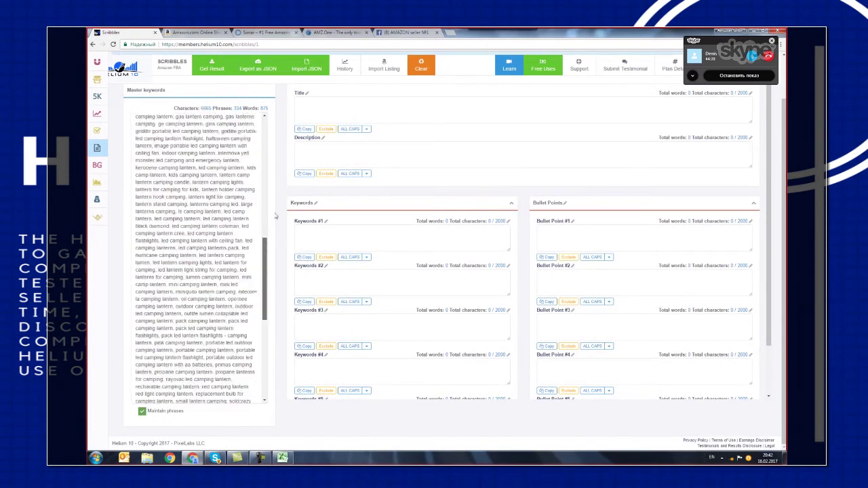
{"action": "scroll", "coordinate": [276, 200], "scroll_direction": "up", "scroll_amount": 5}
{"action": "scroll", "coordinate": [278, 184], "scroll_direction": "up", "scroll_amount": 2}
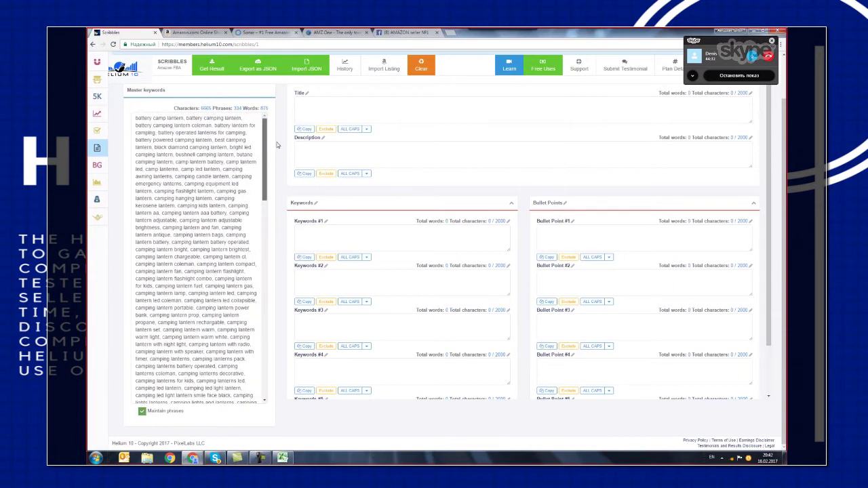
{"action": "scroll", "coordinate": [244, 391], "scroll_direction": "down", "scroll_amount": 5}
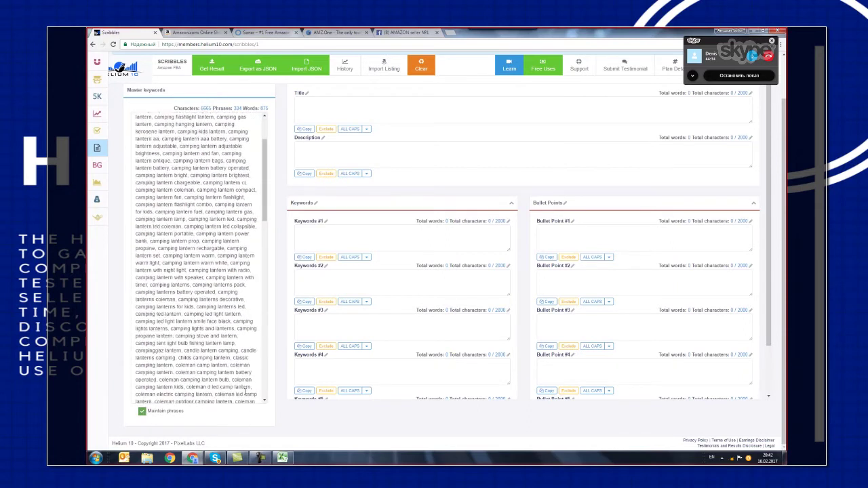
{"action": "scroll", "coordinate": [245, 391], "scroll_direction": "down", "scroll_amount": 3}
{"action": "scroll", "coordinate": [298, 91], "scroll_direction": "up", "scroll_amount": 1}
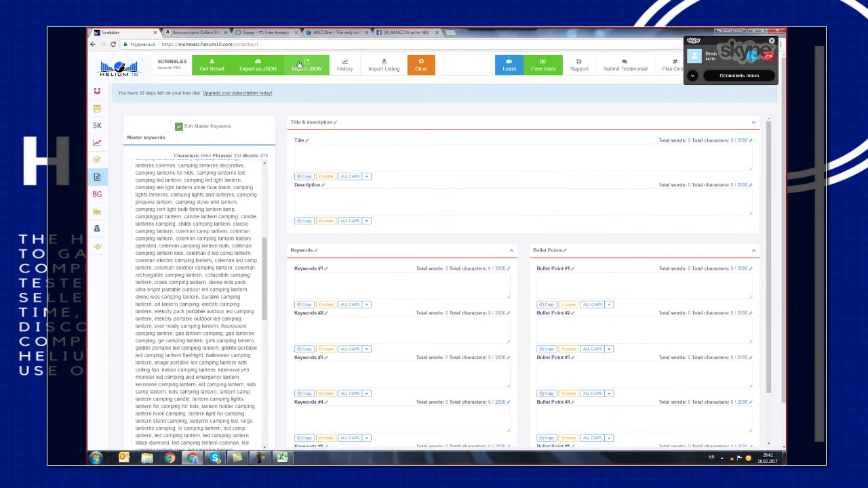
Start a listing import in Scribbles and install the required Helium 10 Chrome extension, closing its store page.
{"action": "left_click", "coordinate": [388, 68]}
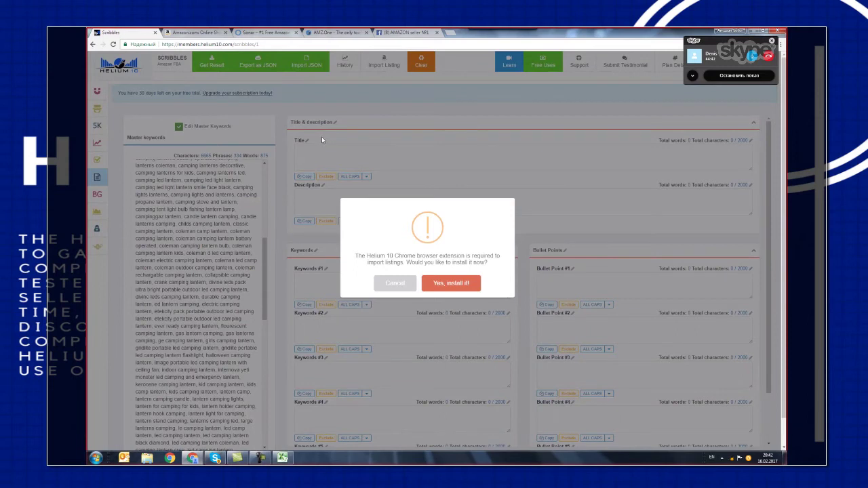
{"action": "left_click", "coordinate": [448, 285]}
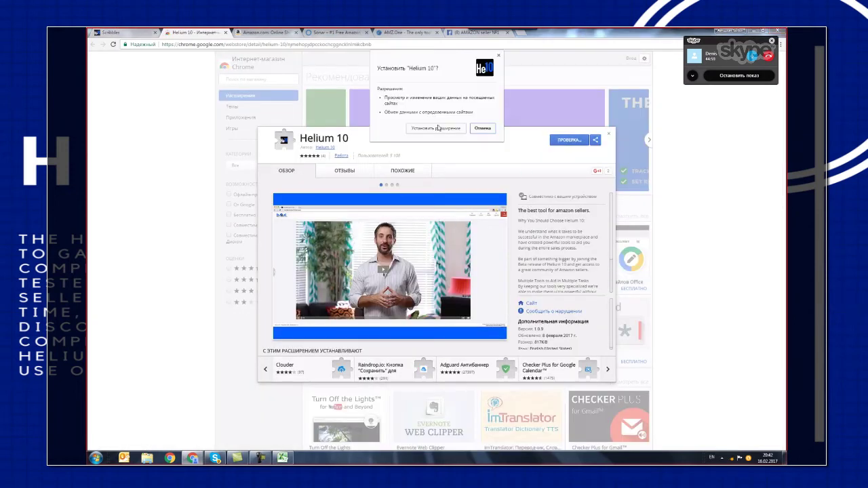
{"action": "left_click", "coordinate": [437, 129]}
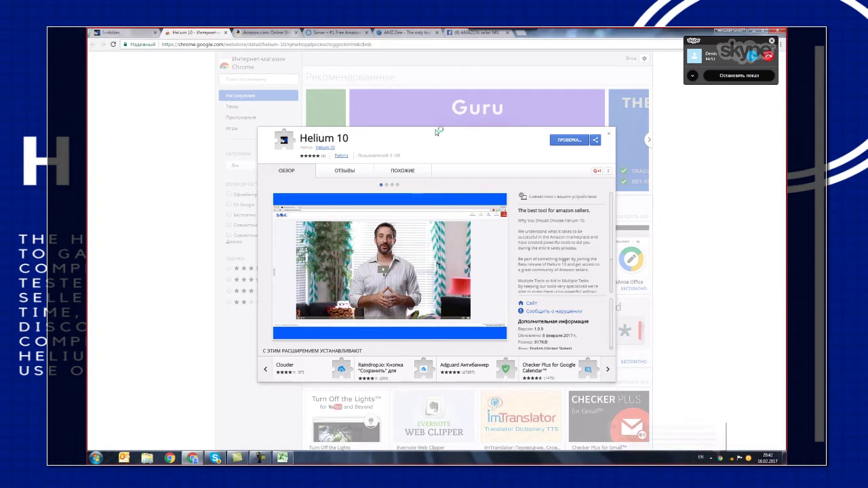
{"action": "left_click", "coordinate": [610, 135]}
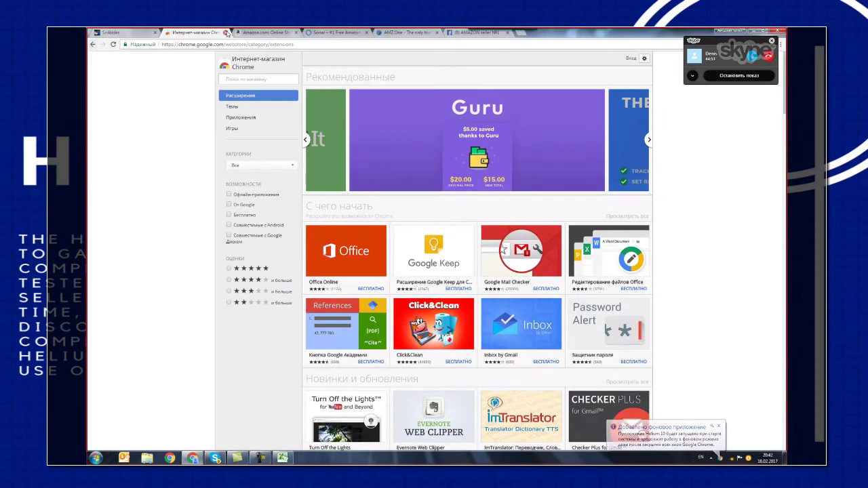
{"action": "left_click", "coordinate": [226, 32]}
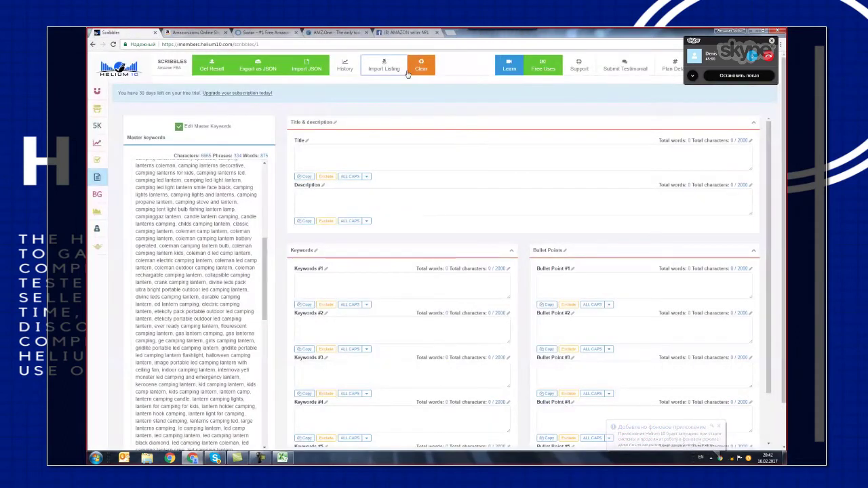
Retry the listing import in Scribbles and reopen the Helium 10 extension's store page from the installation request.
{"action": "left_click", "coordinate": [384, 68]}
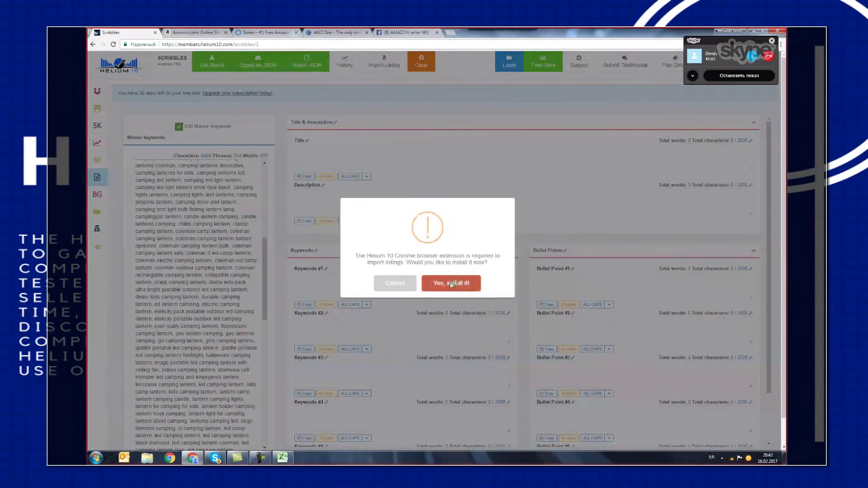
{"action": "left_click", "coordinate": [445, 282]}
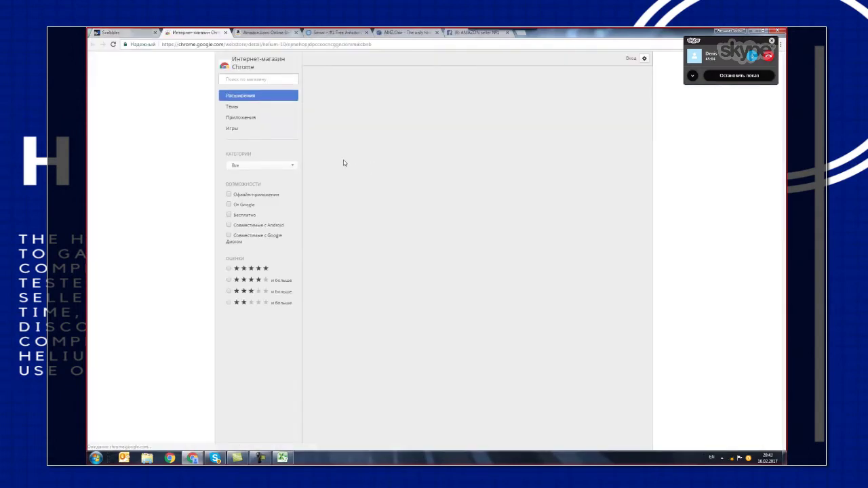